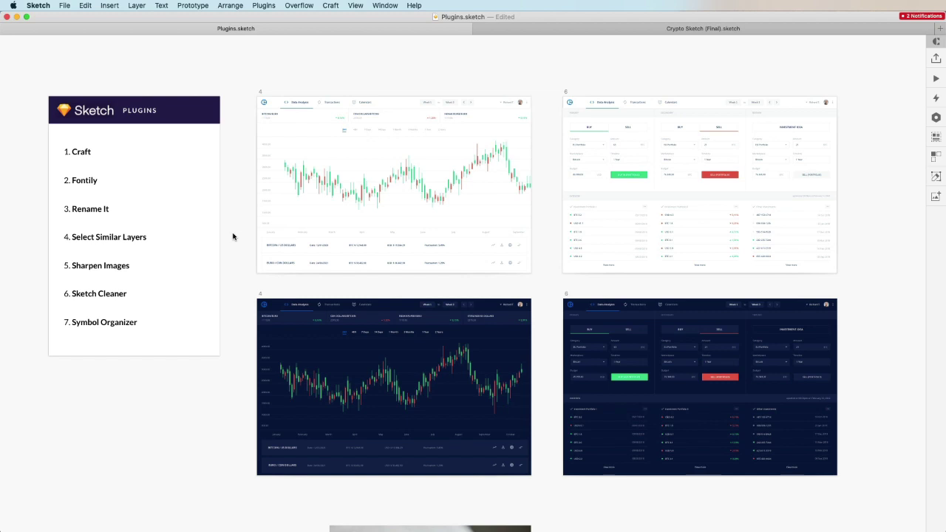
Examine the numbered list of Sketch plugins on the Plugins artboard up close.
{"action": "scroll", "coordinate": [234, 236], "scroll_direction": "left", "scroll_amount": 5}
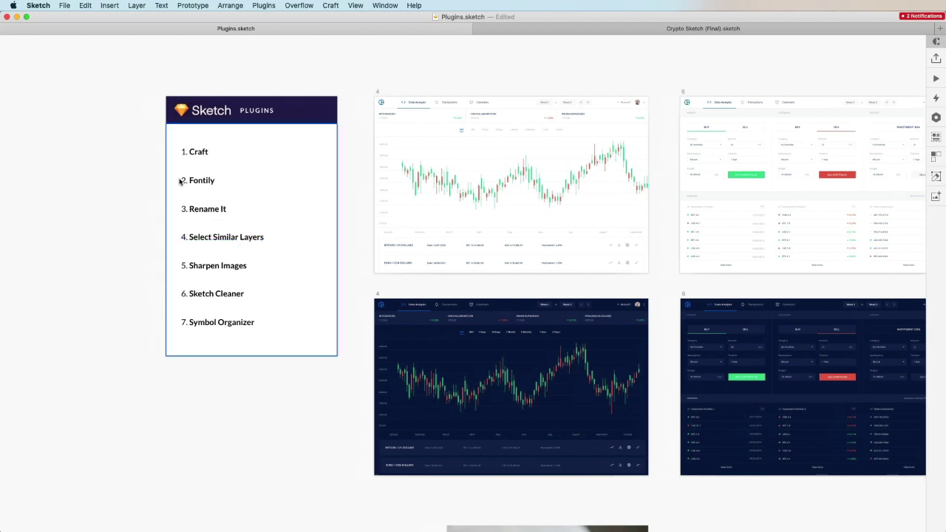
{"action": "scroll", "coordinate": [158, 131], "scroll_direction": "up", "scroll_amount": 5}
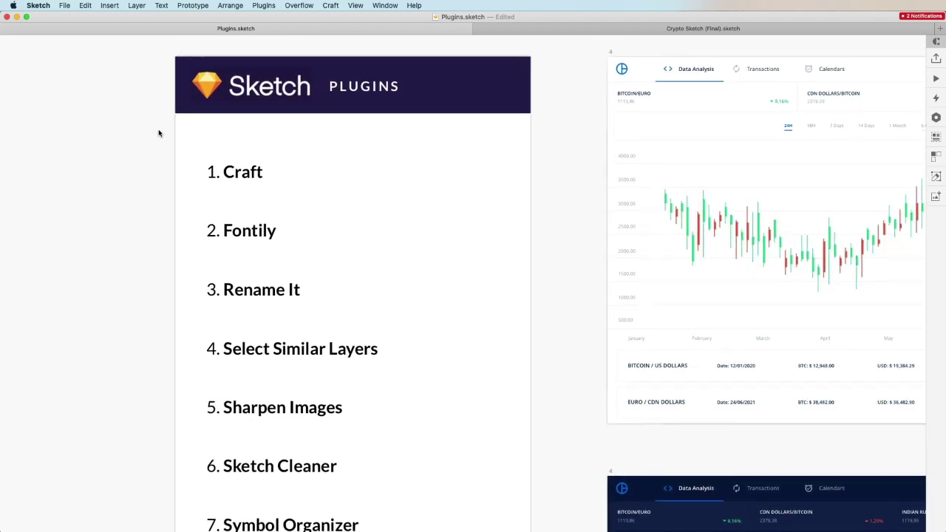
{"action": "scroll", "coordinate": [158, 133], "scroll_direction": "left", "scroll_amount": 2}
{"action": "scroll", "coordinate": [158, 133], "scroll_direction": "up", "scroll_amount": 2}
{"action": "scroll", "coordinate": [158, 134], "scroll_direction": "down", "scroll_amount": 2}
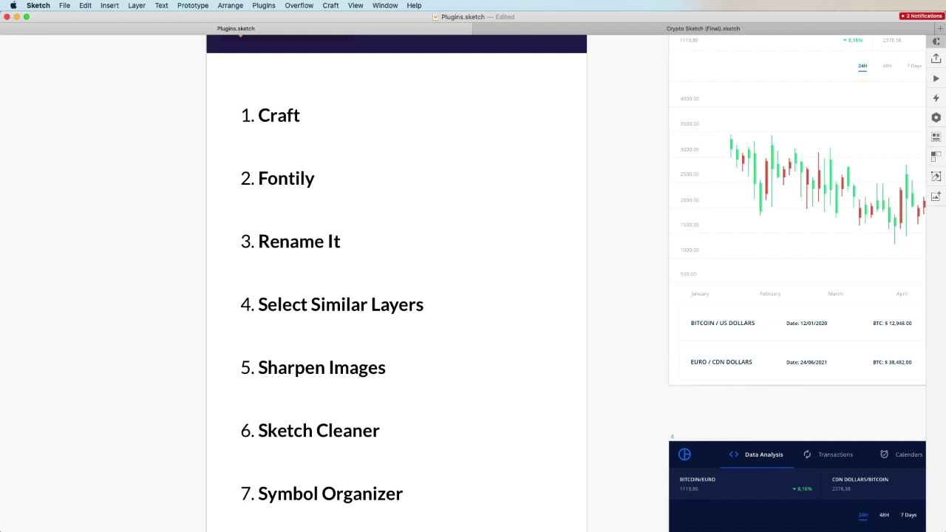
Switch to Safari and search Google for "craft sketch" to look over the plugin results.
{"action": "left_click_drag", "start_coordinate": [735, 65], "coordinate": [801, 206]}
{"action": "left_click", "coordinate": [551, 198]}
{"action": "type", "text": "cr"}
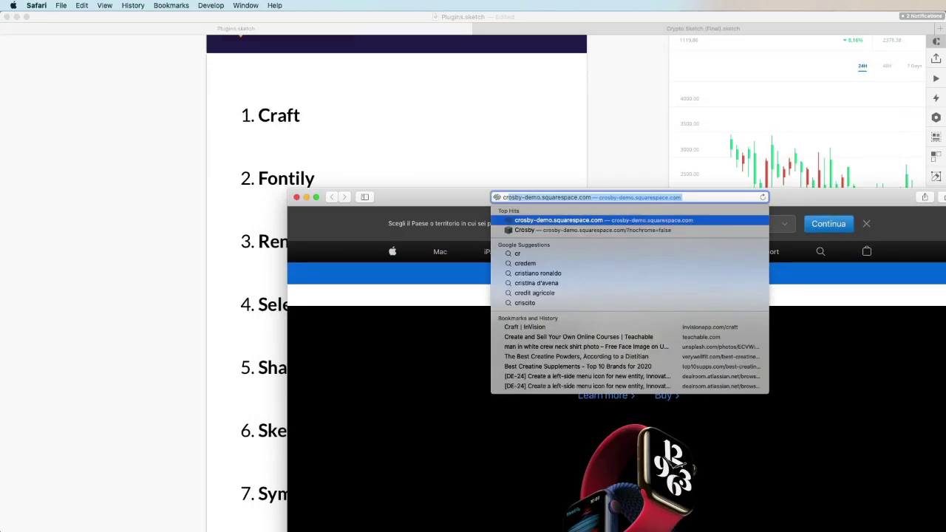
{"action": "type", "text": "aft a"}
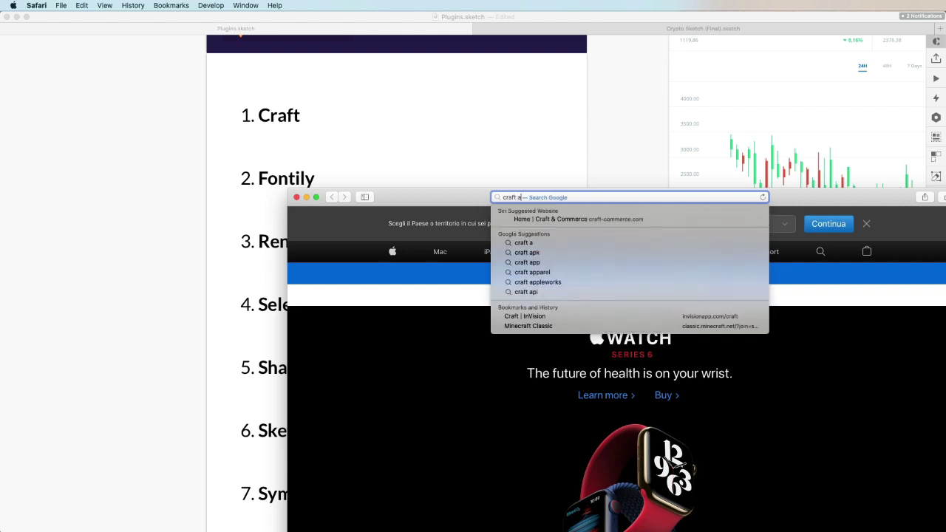
{"action": "type", "text": "sketch"}
{"action": "key", "text": "BackSpace"}
{"action": "key", "text": "Return"}
{"action": "left_click_drag", "start_coordinate": [817, 201], "coordinate": [686, 77]}
{"action": "scroll", "coordinate": [309, 235], "scroll_direction": "down", "scroll_amount": 1}
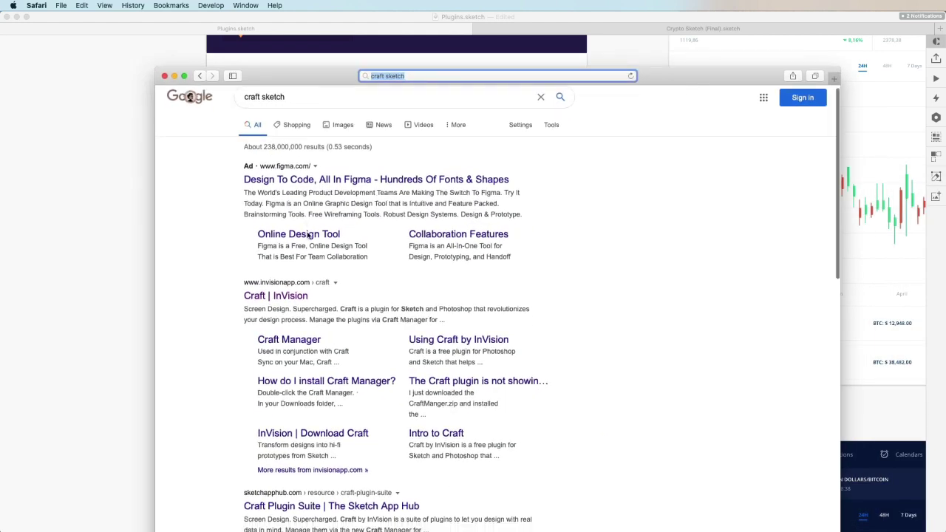
{"action": "scroll", "coordinate": [308, 235], "scroll_direction": "down", "scroll_amount": 2}
Search Google for "fontily sketch" and minimize the browser to return to Sketch.
{"action": "left_click_drag", "start_coordinate": [685, 82], "coordinate": [923, 171]}
{"action": "double_click", "coordinate": [618, 165]}
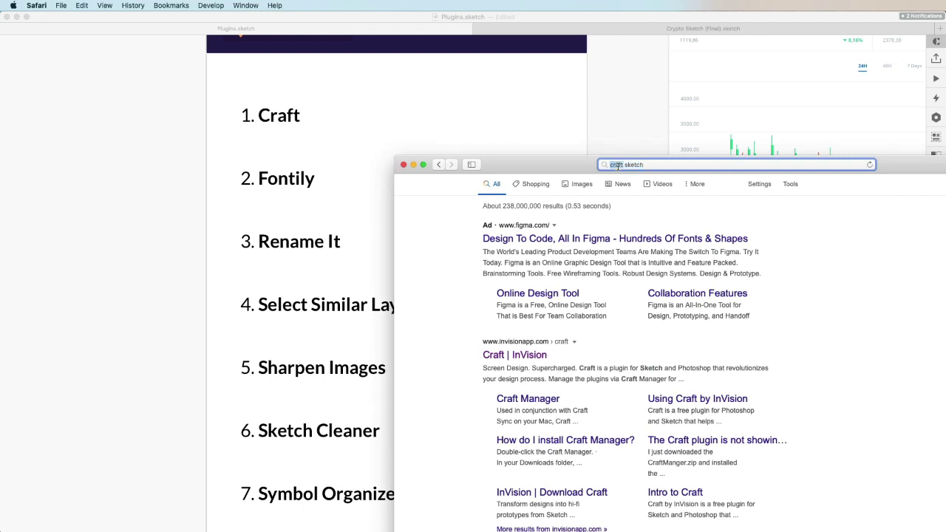
{"action": "type", "text": "fontily"}
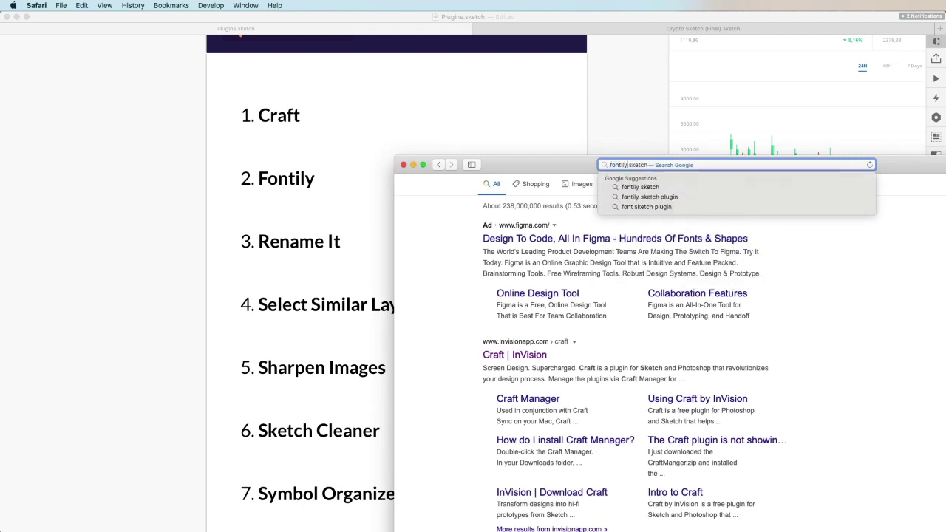
{"action": "key", "text": "Return"}
{"action": "left_click_drag", "start_coordinate": [918, 173], "coordinate": [739, 81]}
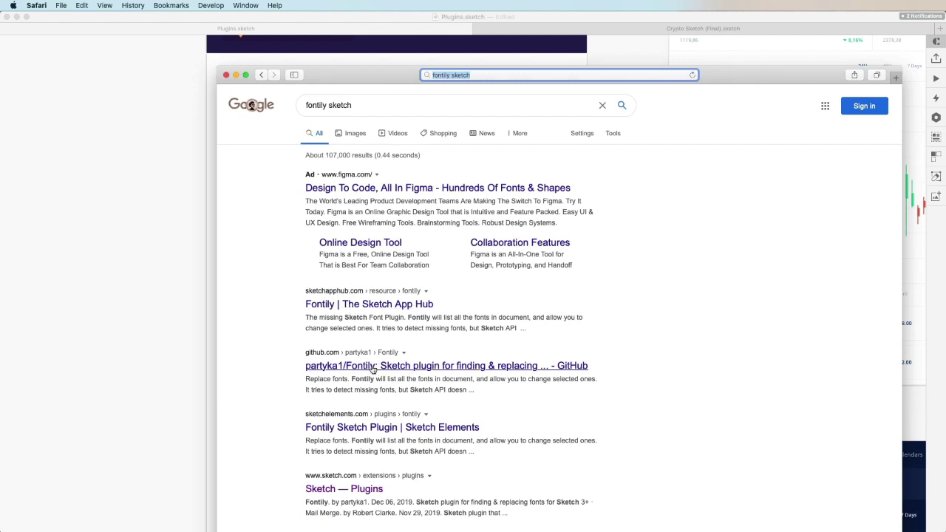
{"action": "left_click", "coordinate": [235, 75]}
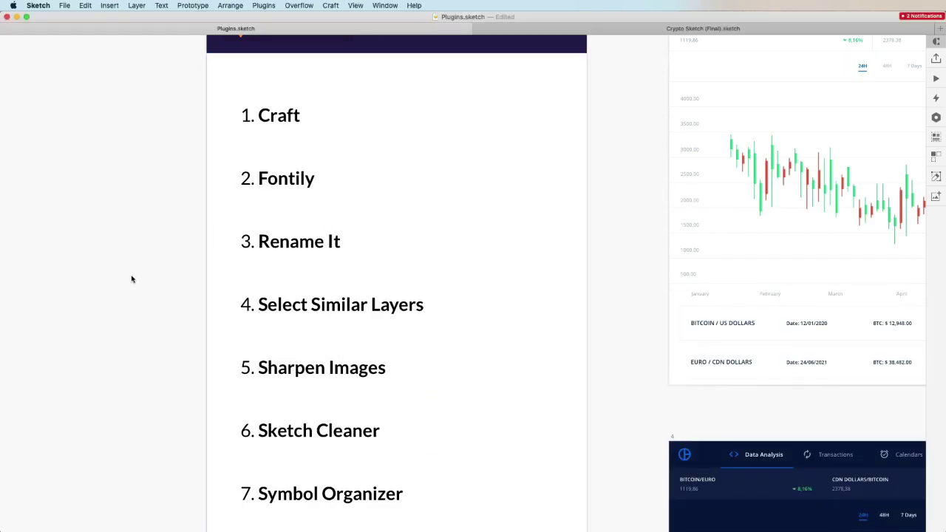
Reveal the hidden interface panels, start Craft's Sync tool and look over the light Data Analysis artboard.
{"action": "key", "text": "super+period"}
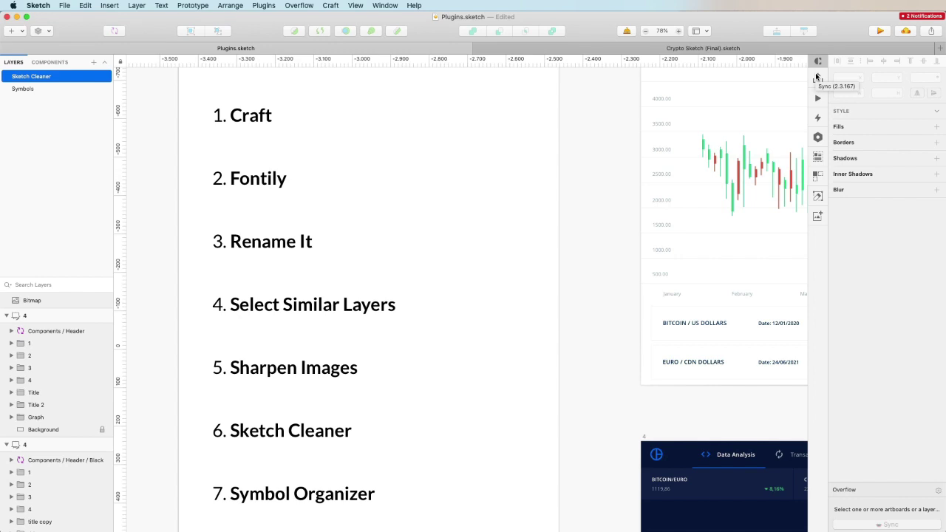
{"action": "left_click", "coordinate": [818, 77]}
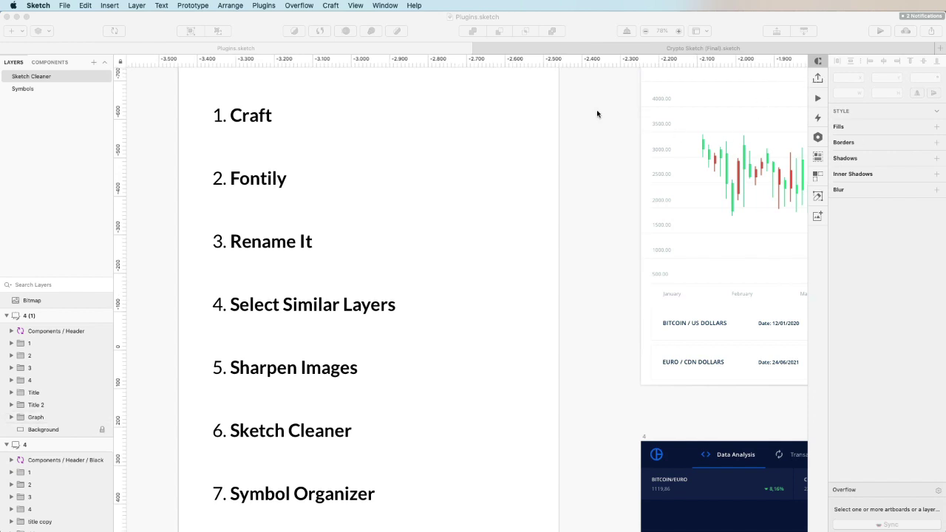
{"action": "scroll", "coordinate": [597, 110], "scroll_direction": "right", "scroll_amount": 5}
{"action": "scroll", "coordinate": [597, 111], "scroll_direction": "up", "scroll_amount": 3}
{"action": "scroll", "coordinate": [545, 69], "scroll_direction": "right", "scroll_amount": 1}
{"action": "scroll", "coordinate": [545, 69], "scroll_direction": "up", "scroll_amount": 1}
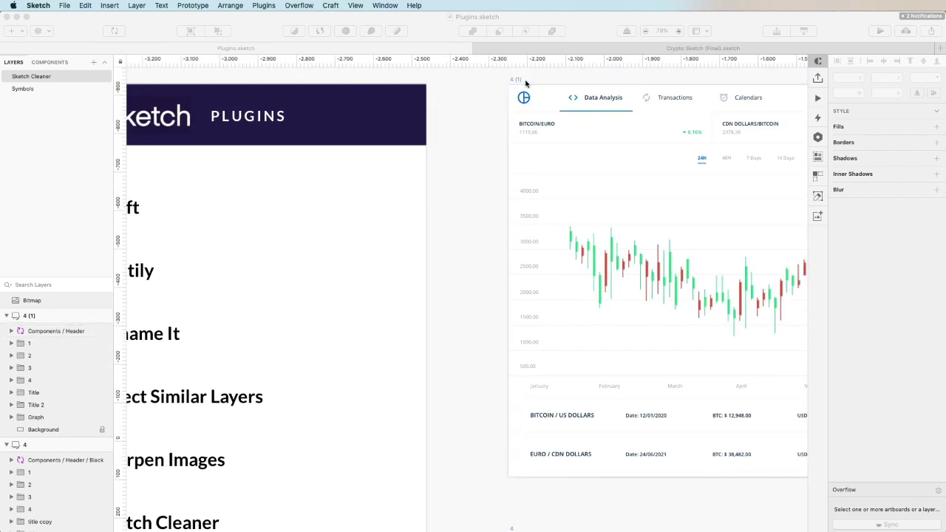
{"action": "scroll", "coordinate": [459, 95], "scroll_direction": "left", "scroll_amount": 4}
{"action": "scroll", "coordinate": [459, 94], "scroll_direction": "down", "scroll_amount": 2}
{"action": "scroll", "coordinate": [457, 102], "scroll_direction": "left", "scroll_amount": 4}
{"action": "scroll", "coordinate": [458, 102], "scroll_direction": "down", "scroll_amount": 2}
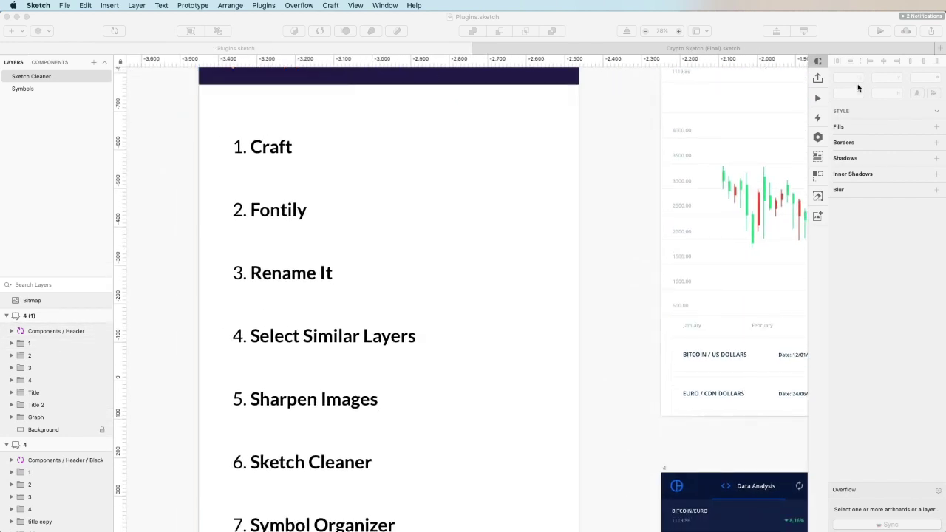
Open Craft's Data tool, copy the "1. Craft" text outside the artboard and duplicate it into a vertical column of six.
{"action": "left_click", "coordinate": [817, 158]}
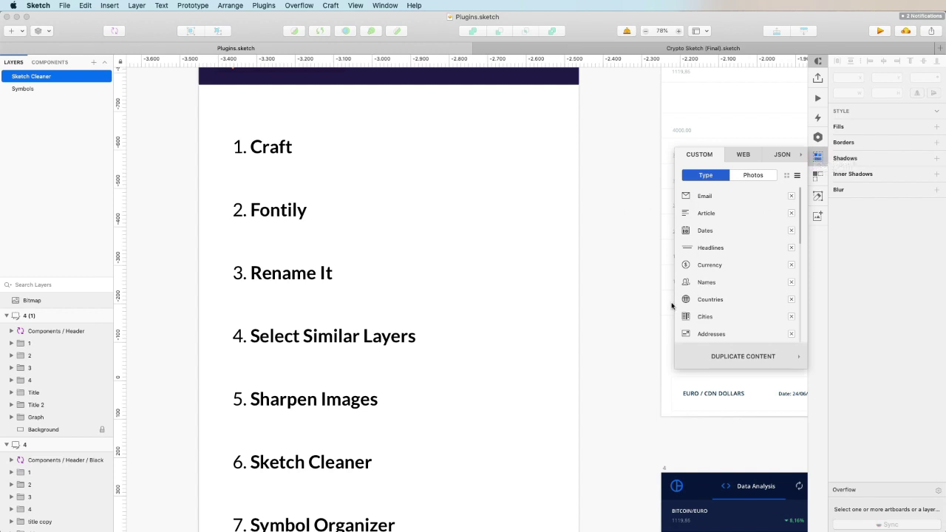
{"action": "scroll", "coordinate": [577, 226], "scroll_direction": "left", "scroll_amount": 5}
{"action": "left_click", "coordinate": [303, 150]}
{"action": "left_click_drag", "start_coordinate": [462, 144], "coordinate": [248, 139]}
{"action": "scroll", "coordinate": [248, 139], "scroll_direction": "left", "scroll_amount": 2}
{"action": "scroll", "coordinate": [249, 139], "scroll_direction": "left", "scroll_amount": 3}
{"action": "left_click_drag", "start_coordinate": [418, 150], "coordinate": [421, 193]}
{"action": "key", "text": "super+d"}
{"action": "key", "text": "super+d"}
{"action": "key", "text": "super+d"}
{"action": "key", "text": "super+d"}
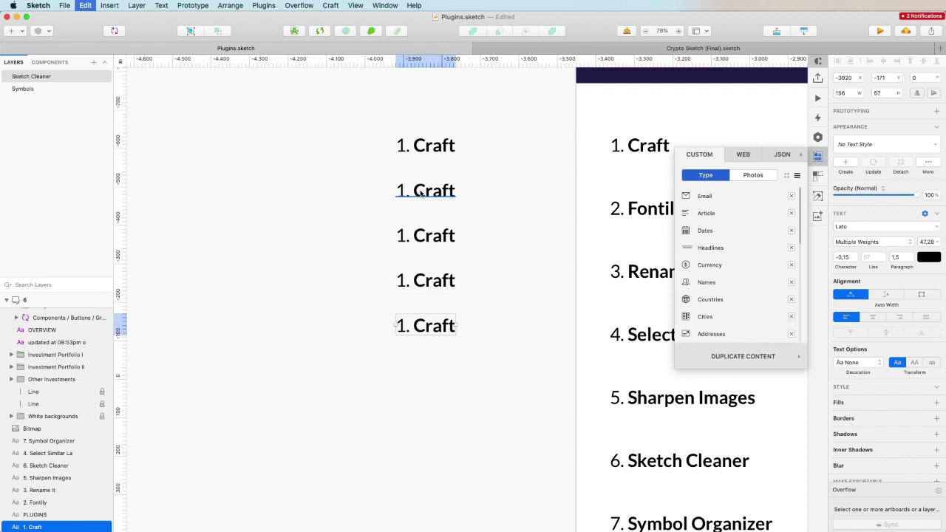
{"action": "left_click_drag", "start_coordinate": [343, 133], "coordinate": [466, 413]}
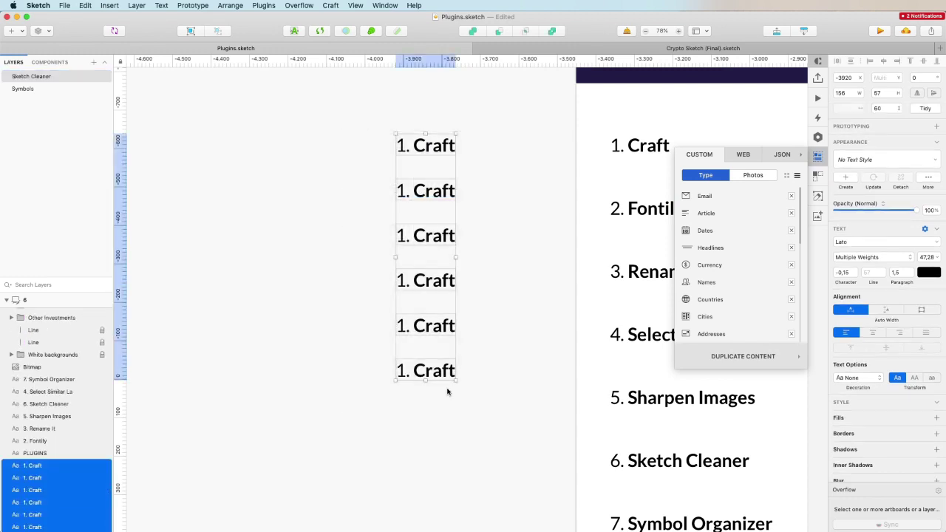
{"action": "left_click", "coordinate": [706, 197]}
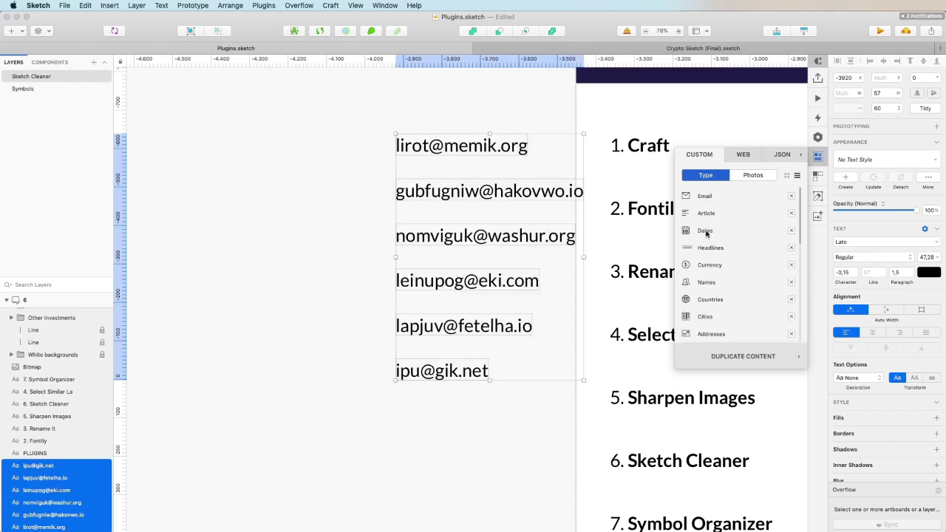
{"action": "mouse_move", "coordinate": [706, 232]}
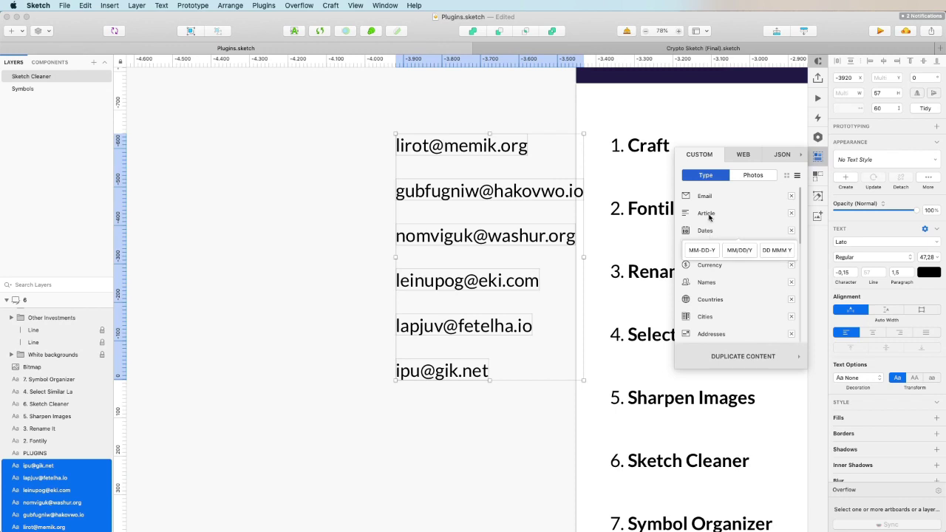
{"action": "left_click", "coordinate": [762, 252]}
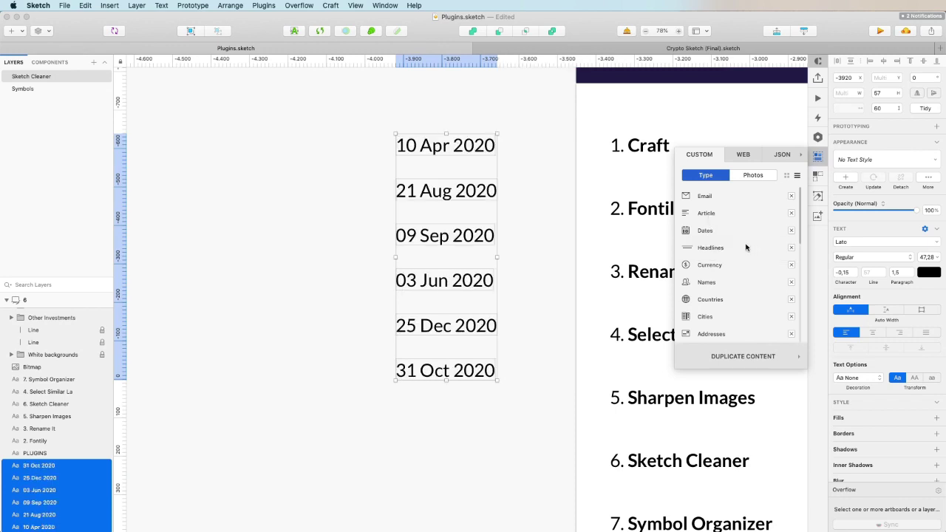
Replace the six text layers' content with headlines, followed by currency values in the 1000+ range.
{"action": "mouse_move", "coordinate": [708, 249]}
{"action": "left_click", "coordinate": [703, 268]}
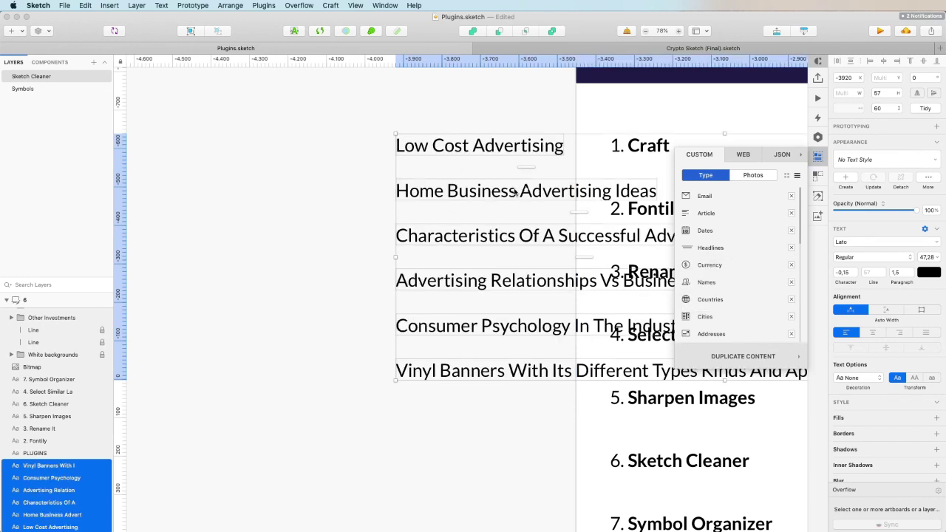
{"action": "mouse_move", "coordinate": [714, 266]}
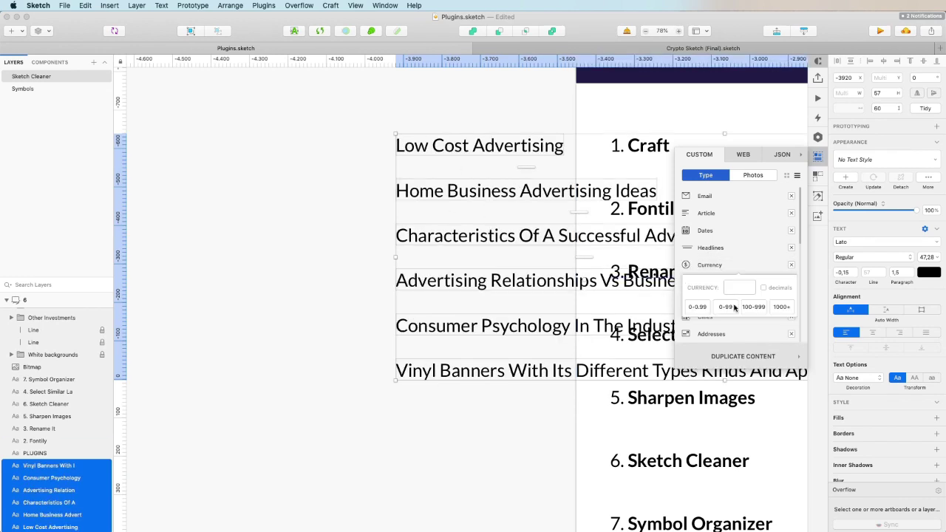
{"action": "left_click", "coordinate": [779, 307]}
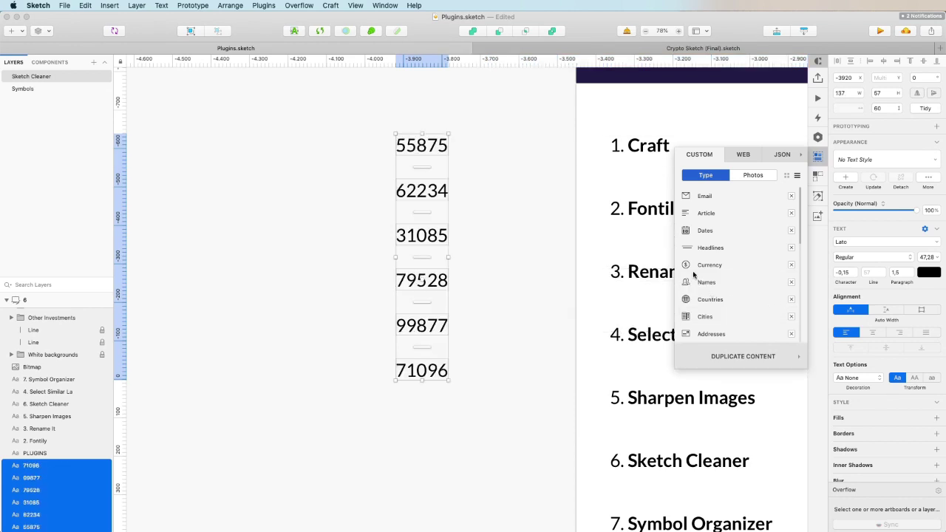
Replace the six text layers' content with full names, followed by country names.
{"action": "mouse_move", "coordinate": [700, 282]}
{"action": "left_click", "coordinate": [769, 302]}
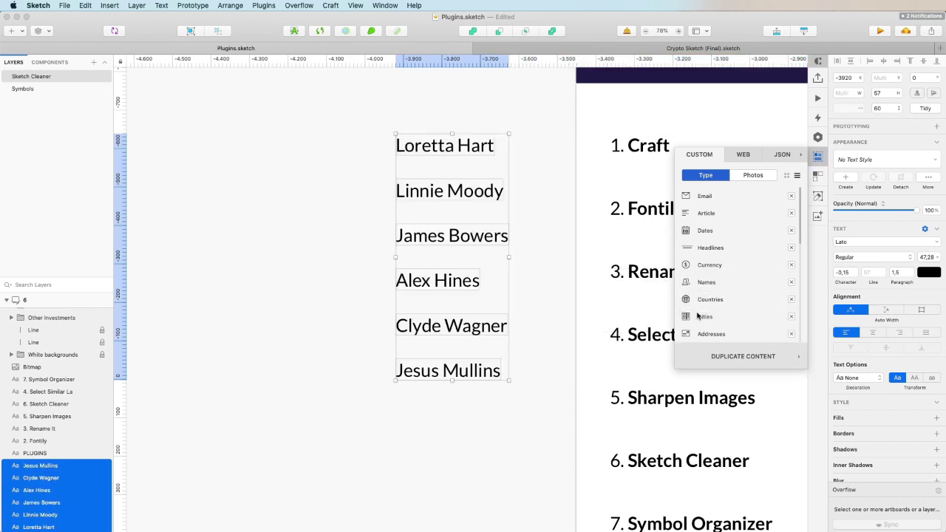
{"action": "left_click", "coordinate": [707, 300]}
Change the custom data item "A" to the text "Custom label" and apply it to the six text layers.
{"action": "scroll", "coordinate": [708, 301], "scroll_direction": "down", "scroll_amount": 3}
{"action": "scroll", "coordinate": [708, 303], "scroll_direction": "down", "scroll_amount": 4}
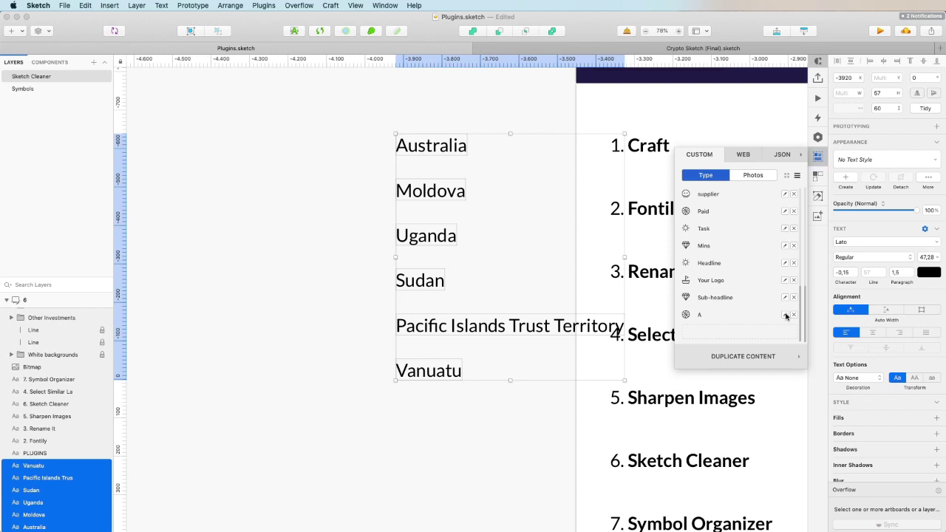
{"action": "left_click", "coordinate": [786, 316]}
{"action": "left_click", "coordinate": [743, 231]}
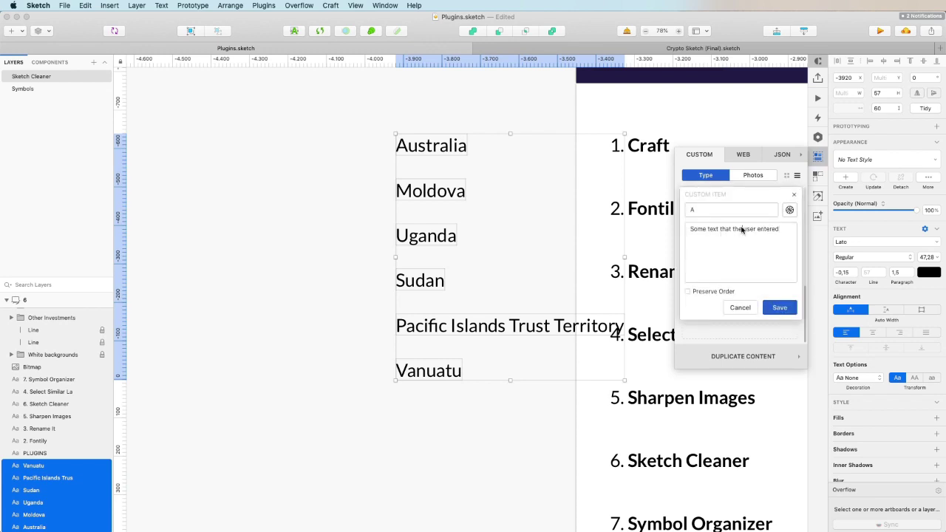
{"action": "triple_click", "coordinate": [699, 230]}
{"action": "type", "text": "Custom label"}
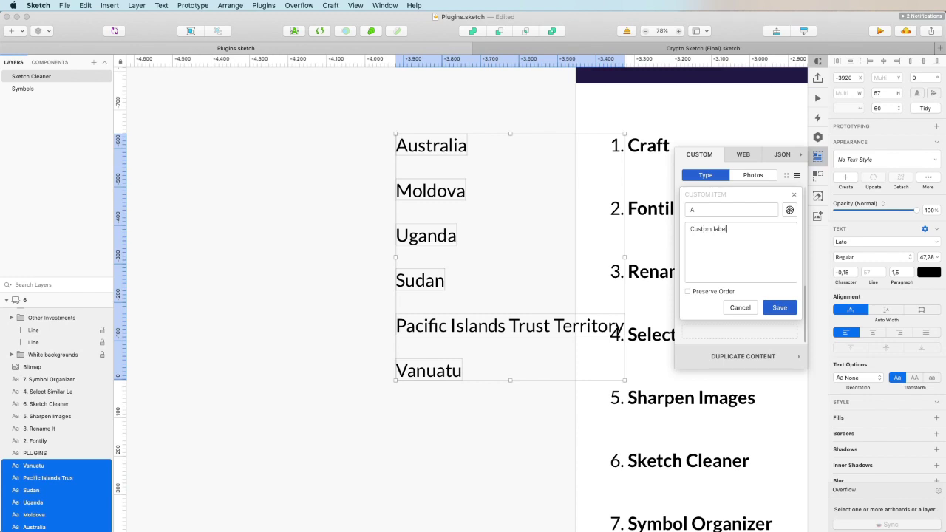
{"action": "left_click", "coordinate": [779, 308]}
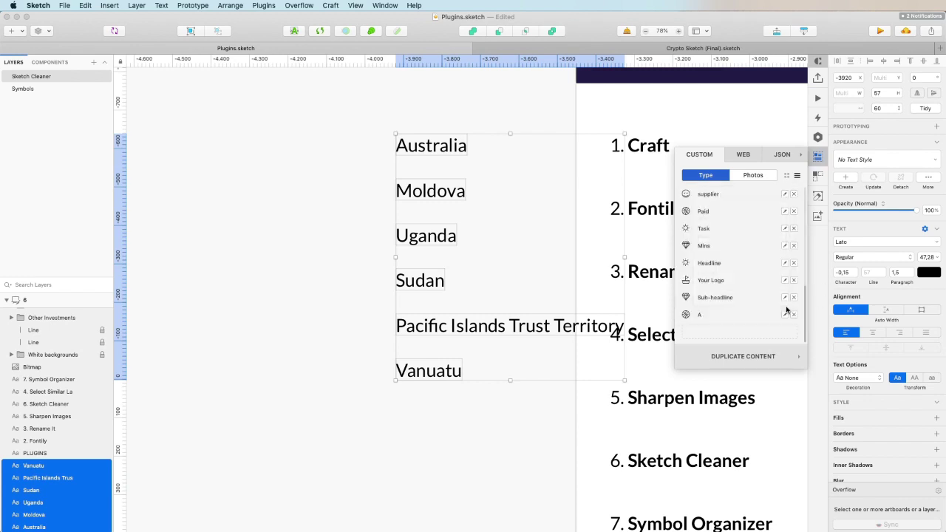
{"action": "left_click", "coordinate": [700, 315]}
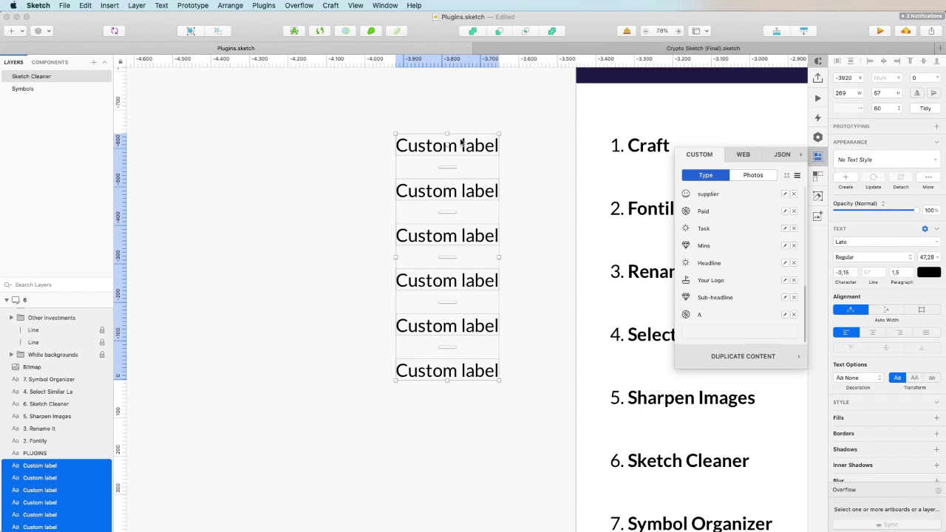
Show Craft's photo data categories and delete the six "Custom label" text layers.
{"action": "scroll", "coordinate": [721, 215], "scroll_direction": "up", "scroll_amount": 3}
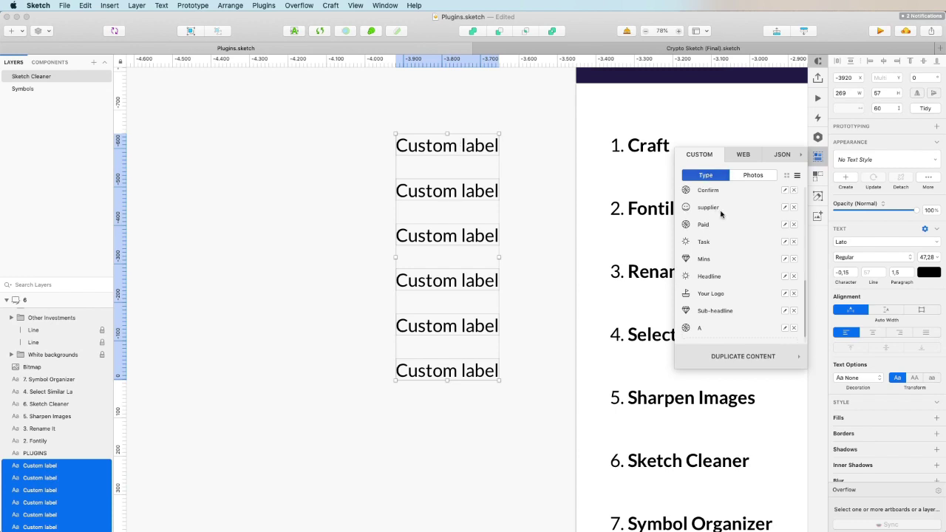
{"action": "scroll", "coordinate": [722, 214], "scroll_direction": "up", "scroll_amount": 5}
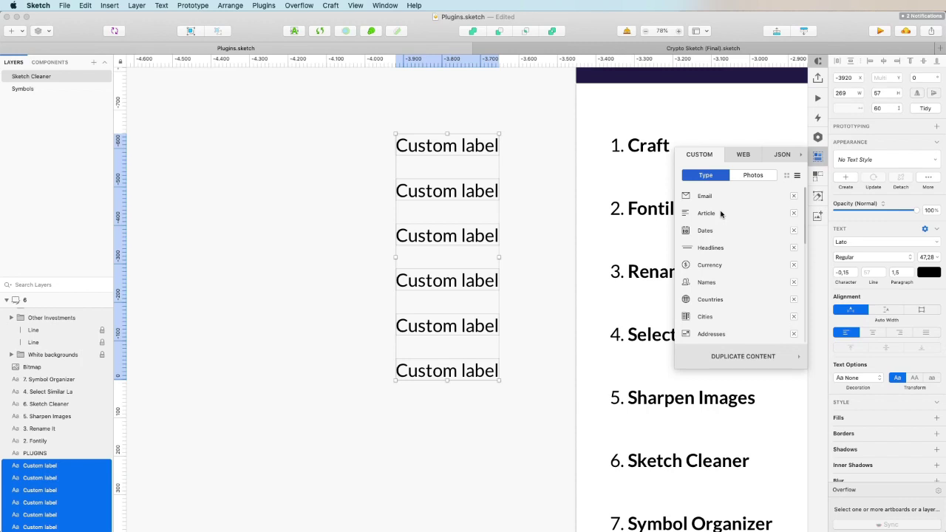
{"action": "scroll", "coordinate": [530, 230], "scroll_direction": "left", "scroll_amount": 1}
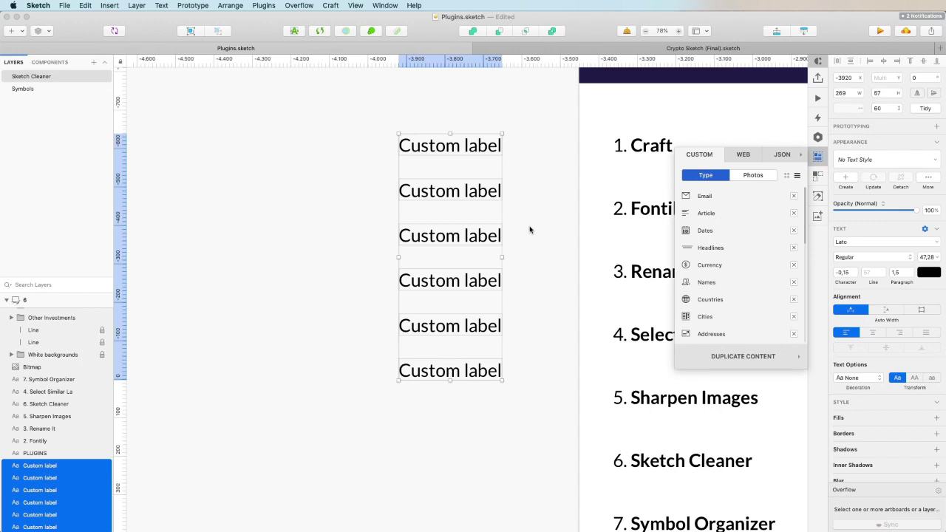
{"action": "scroll", "coordinate": [530, 230], "scroll_direction": "right", "scroll_amount": 1}
{"action": "scroll", "coordinate": [530, 230], "scroll_direction": "up", "scroll_amount": 1}
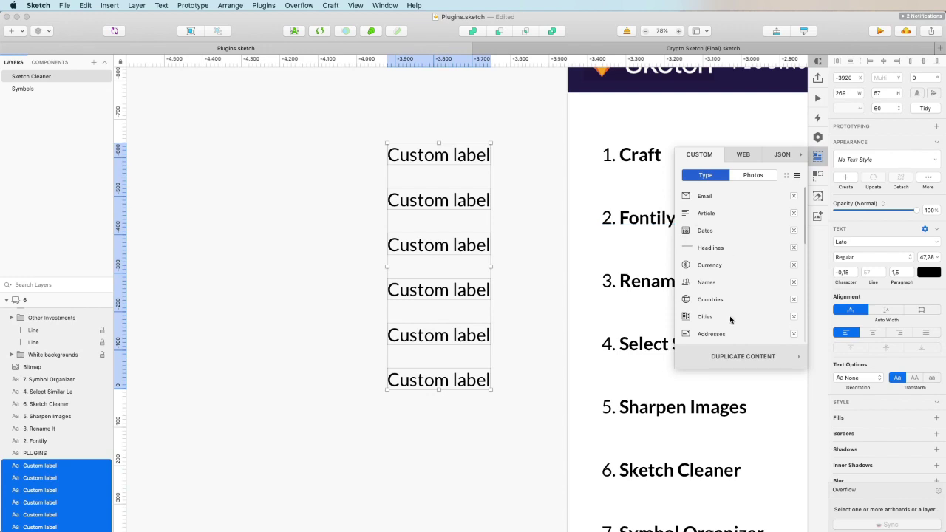
{"action": "left_click", "coordinate": [752, 175]}
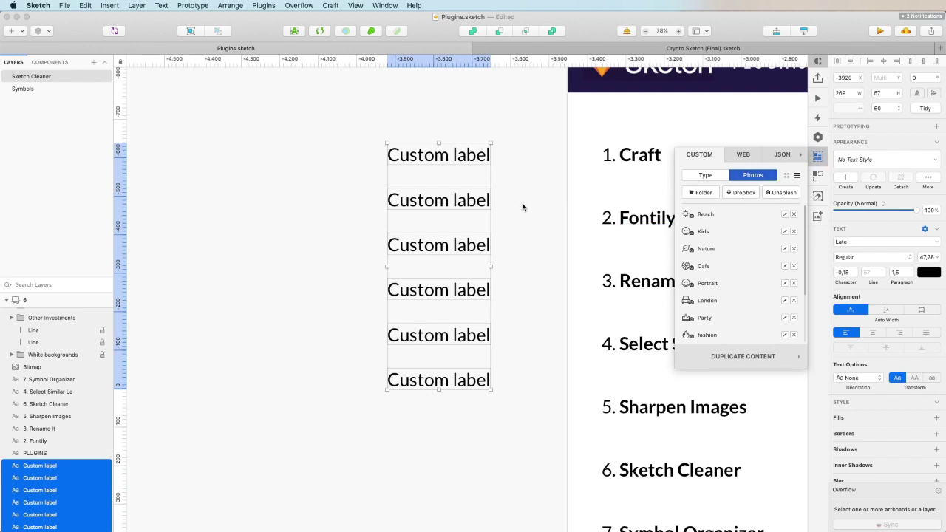
{"action": "left_click_drag", "start_coordinate": [342, 126], "coordinate": [477, 431]}
{"action": "key", "text": "Delete"}
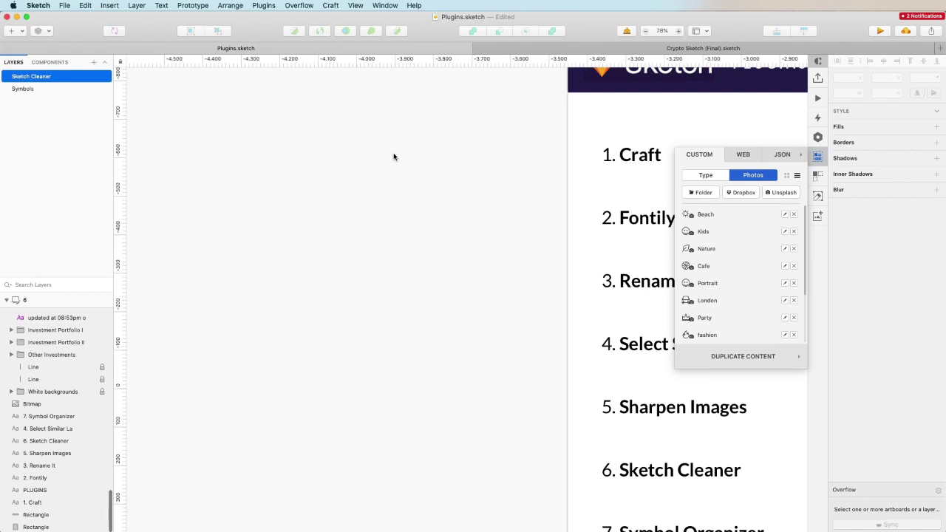
Draw a circle of about 208 × 208 in the empty canvas area and duplicate it directly below the original.
{"action": "key", "text": "o"}
{"action": "left_click_drag", "start_coordinate": [320, 115], "coordinate": [401, 194]}
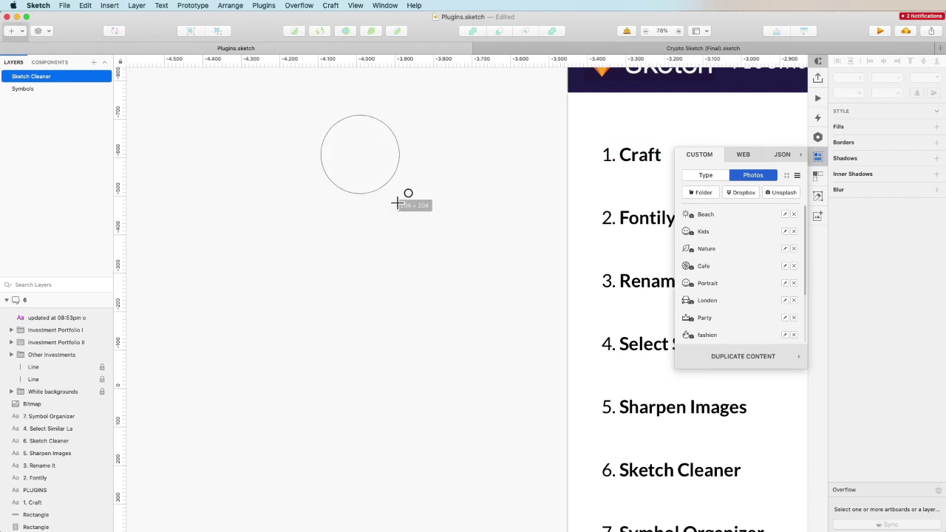
{"action": "left_click_drag", "start_coordinate": [353, 152], "coordinate": [352, 259]}
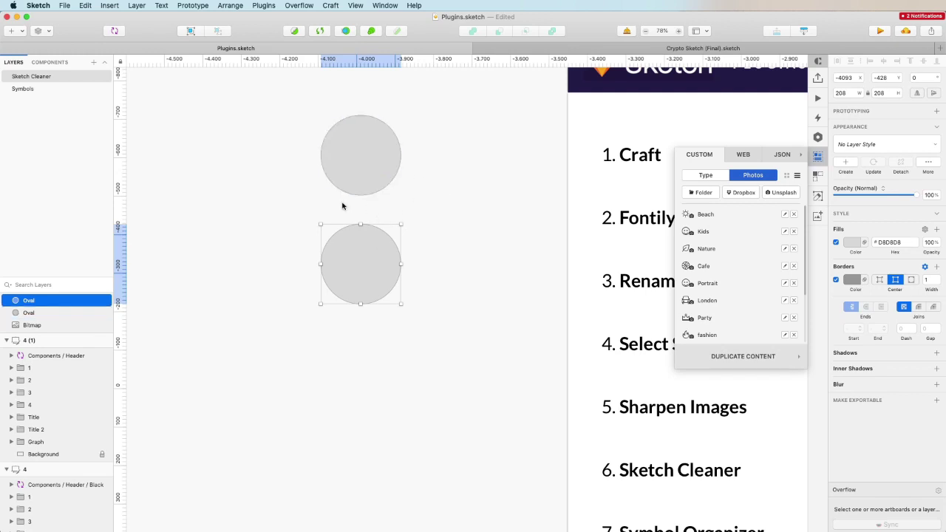
{"action": "left_click", "coordinate": [346, 161], "text": "shift"}
{"action": "left_click_drag", "start_coordinate": [346, 161], "coordinate": [478, 170]}
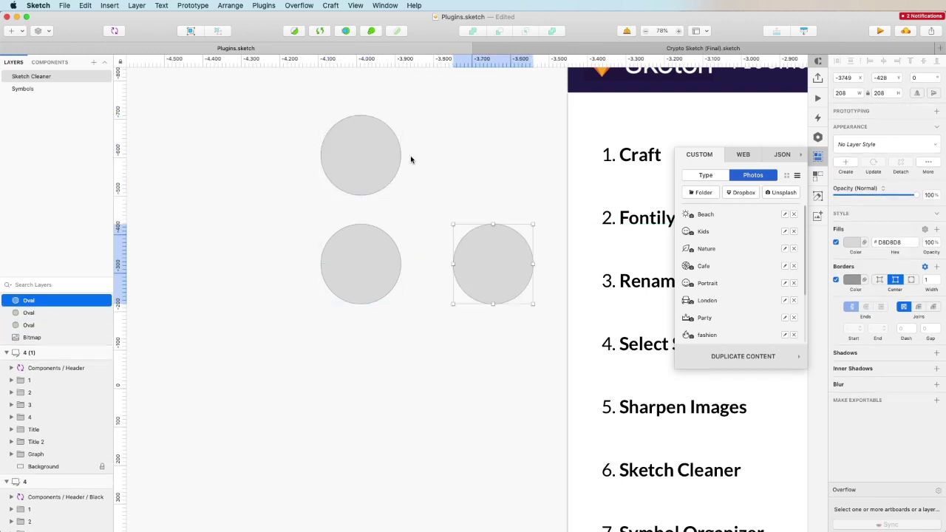
{"action": "key", "text": "Delete"}
Duplicate both circles to the right to form a two-by-two grid.
{"action": "left_click_drag", "start_coordinate": [270, 125], "coordinate": [414, 320]}
{"action": "left_click_drag", "start_coordinate": [394, 251], "coordinate": [522, 256]}
{"action": "left_click", "coordinate": [243, 122]}
Fill the four circles with Beach photos, followed by Nature photos.
{"action": "left_click_drag", "start_coordinate": [259, 112], "coordinate": [481, 295]}
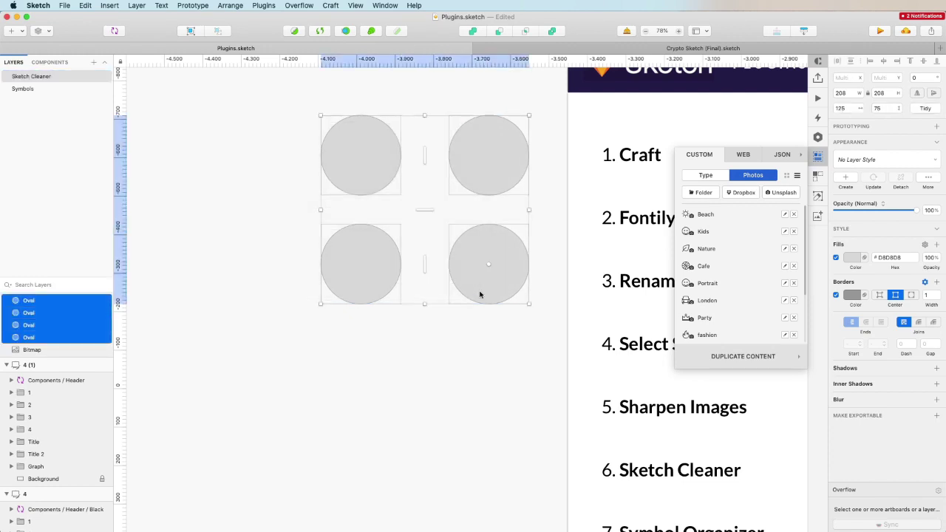
{"action": "left_click", "coordinate": [706, 216]}
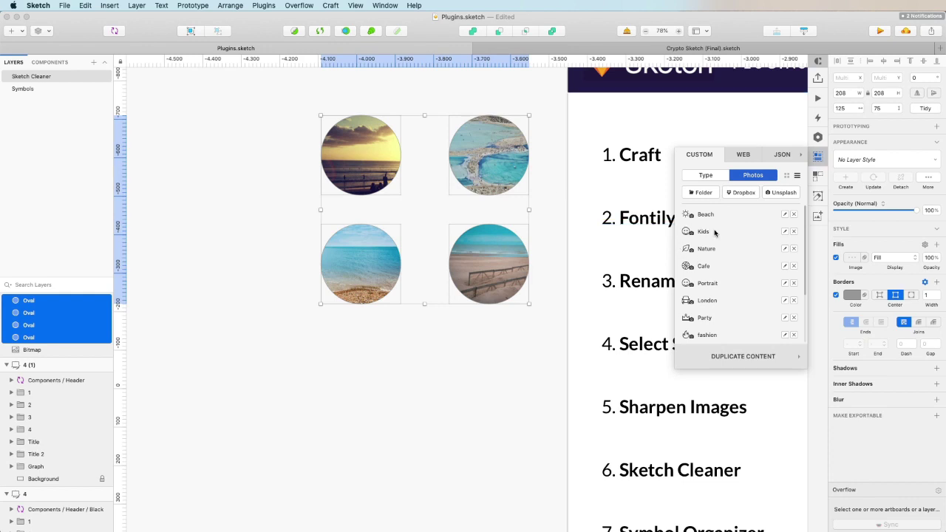
{"action": "left_click", "coordinate": [703, 250]}
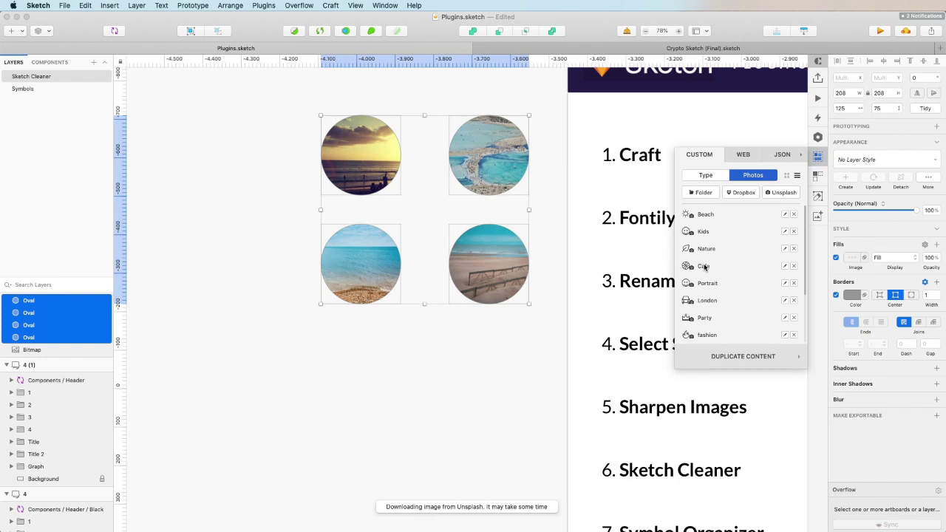
Open the form for adding a custom Unsplash photo item, browse its categories and close it without saving.
{"action": "scroll", "coordinate": [713, 264], "scroll_direction": "down", "scroll_amount": 2}
{"action": "scroll", "coordinate": [714, 264], "scroll_direction": "down", "scroll_amount": 3}
{"action": "left_click", "coordinate": [736, 332]}
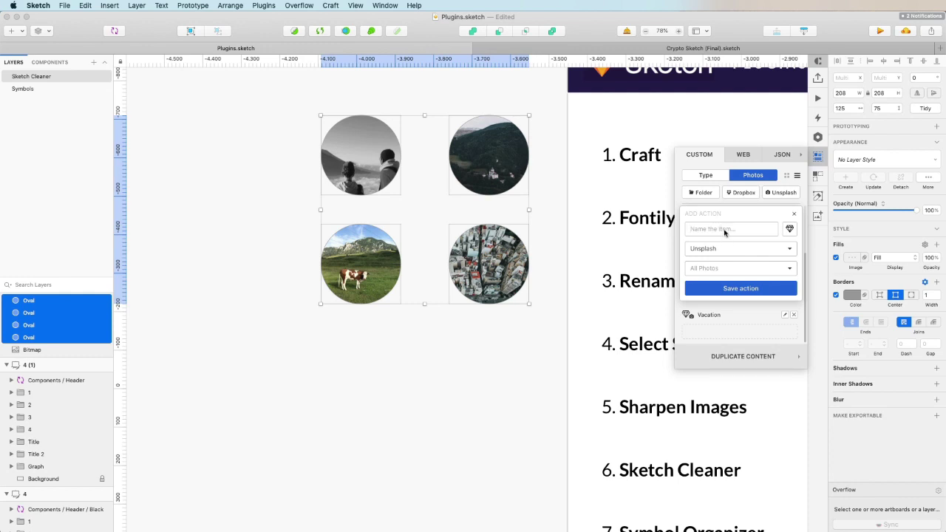
{"action": "left_click", "coordinate": [757, 271]}
{"action": "scroll", "coordinate": [757, 270], "scroll_direction": "down", "scroll_amount": 10}
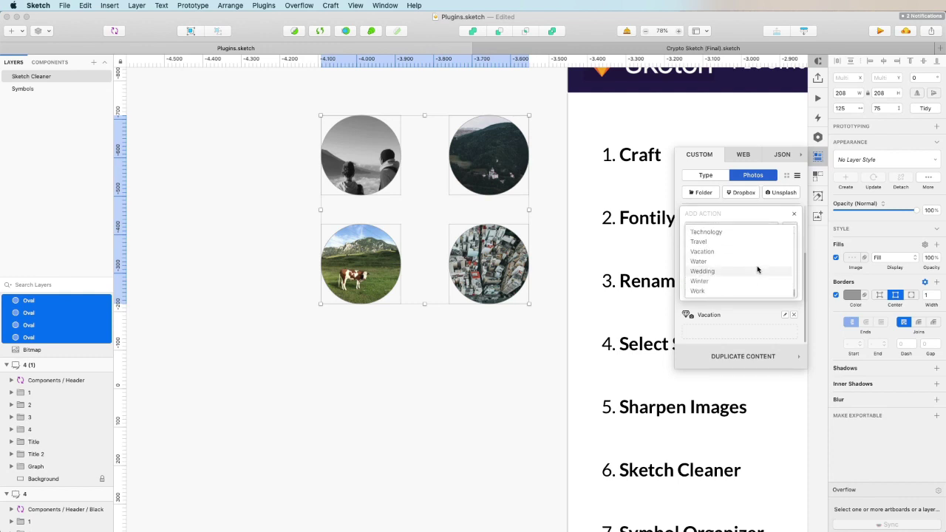
{"action": "left_click", "coordinate": [745, 353]}
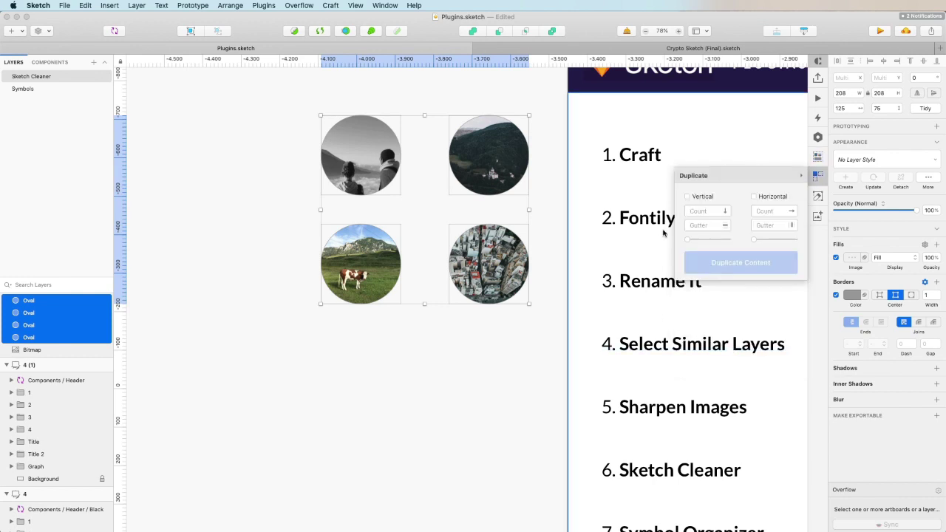
{"action": "left_click", "coordinate": [818, 157]}
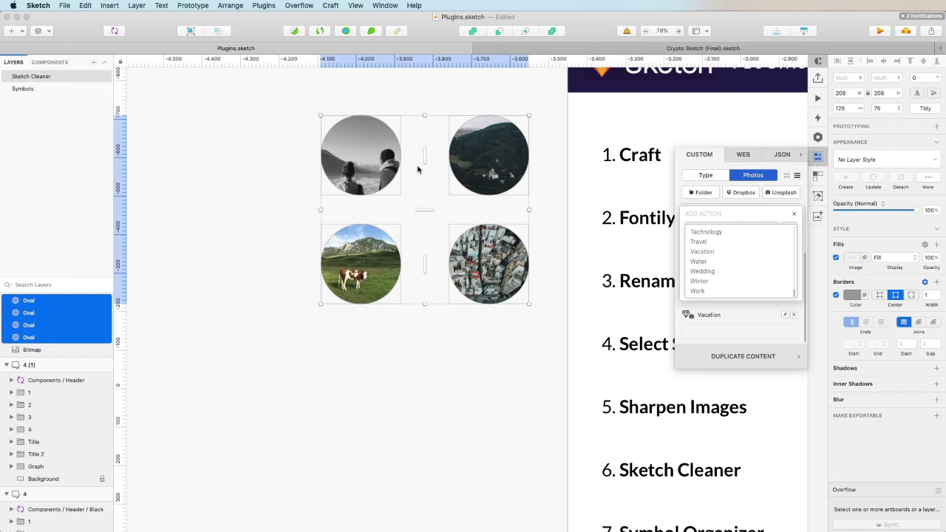
{"action": "scroll", "coordinate": [418, 170], "scroll_direction": "right", "scroll_amount": 2}
{"action": "scroll", "coordinate": [417, 170], "scroll_direction": "up", "scroll_amount": 1}
{"action": "scroll", "coordinate": [417, 169], "scroll_direction": "up", "scroll_amount": 2}
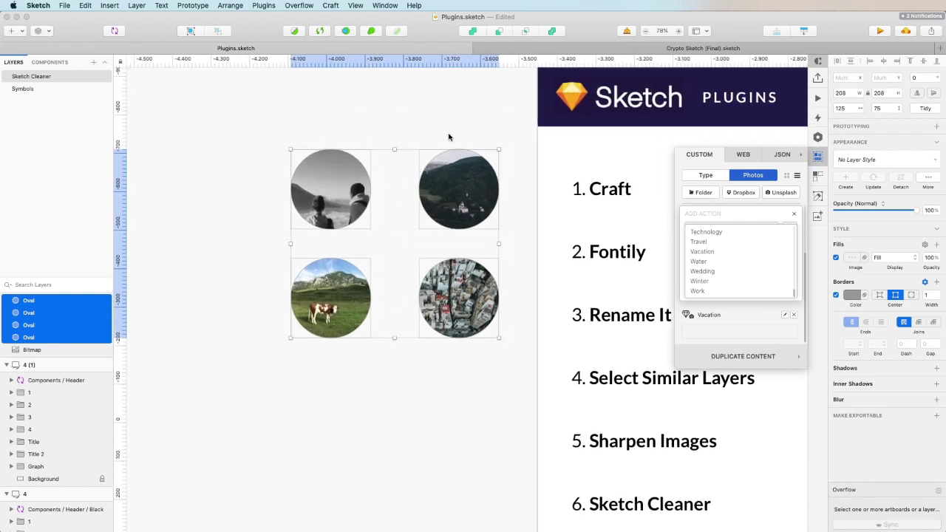
{"action": "left_click", "coordinate": [737, 194]}
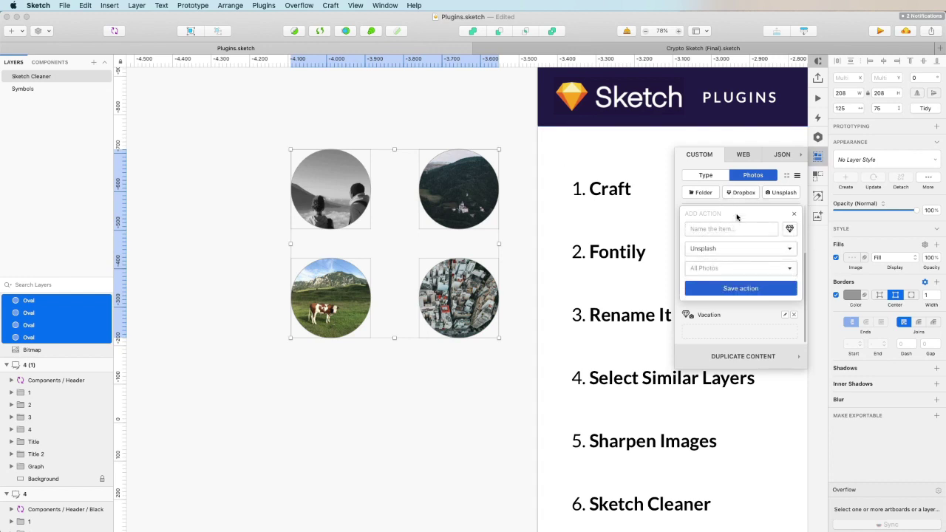
{"action": "left_click", "coordinate": [794, 213]}
View the Dropbox and Unsplash quick-place forms, browse the Unsplash categories and dismiss the form.
{"action": "left_click", "coordinate": [743, 193]}
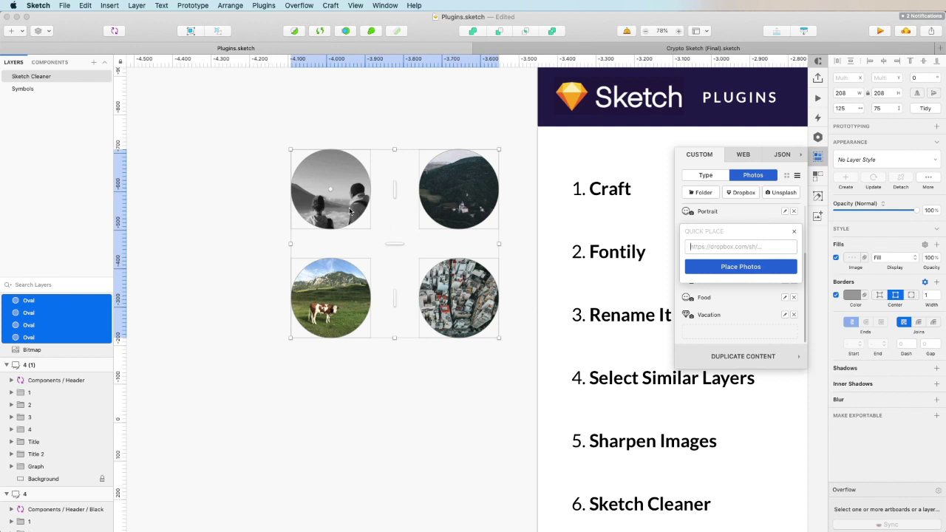
{"action": "left_click", "coordinate": [782, 194]}
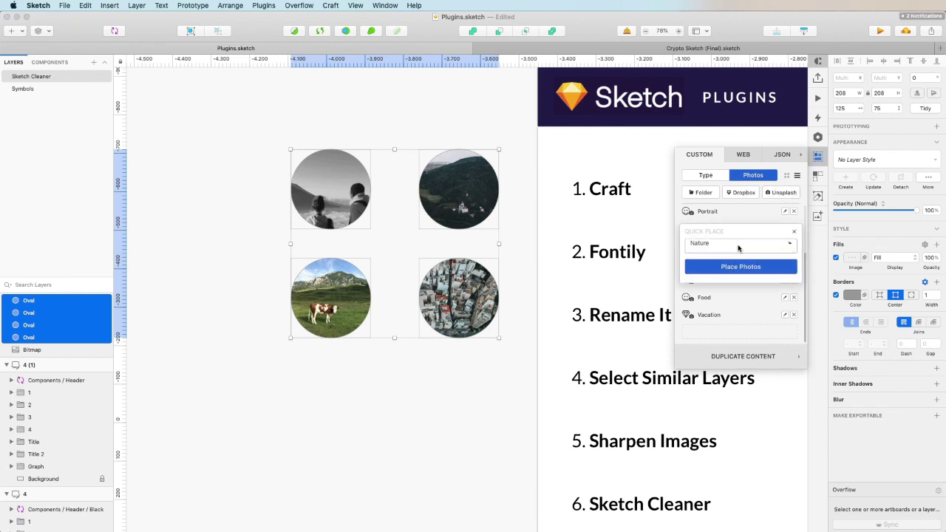
{"action": "left_click", "coordinate": [740, 247]}
{"action": "scroll", "coordinate": [739, 248], "scroll_direction": "up", "scroll_amount": 8}
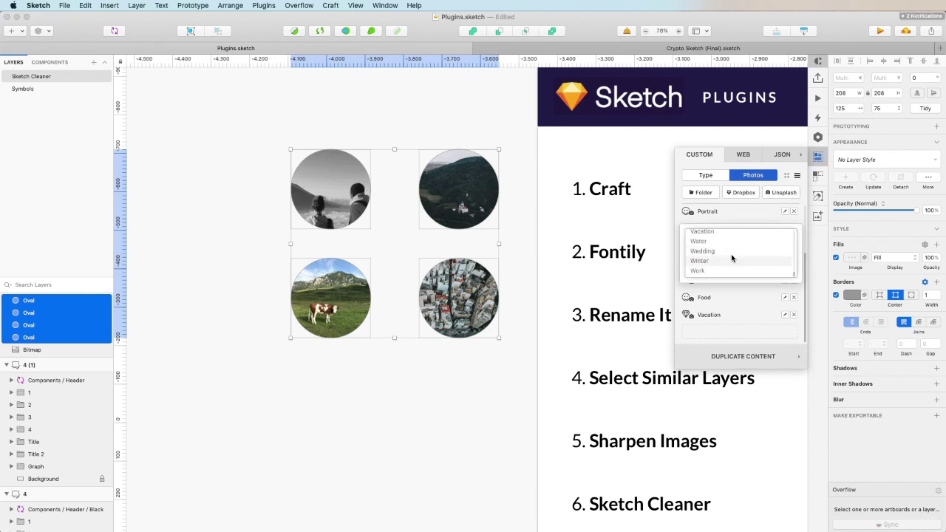
{"action": "left_click", "coordinate": [739, 211]}
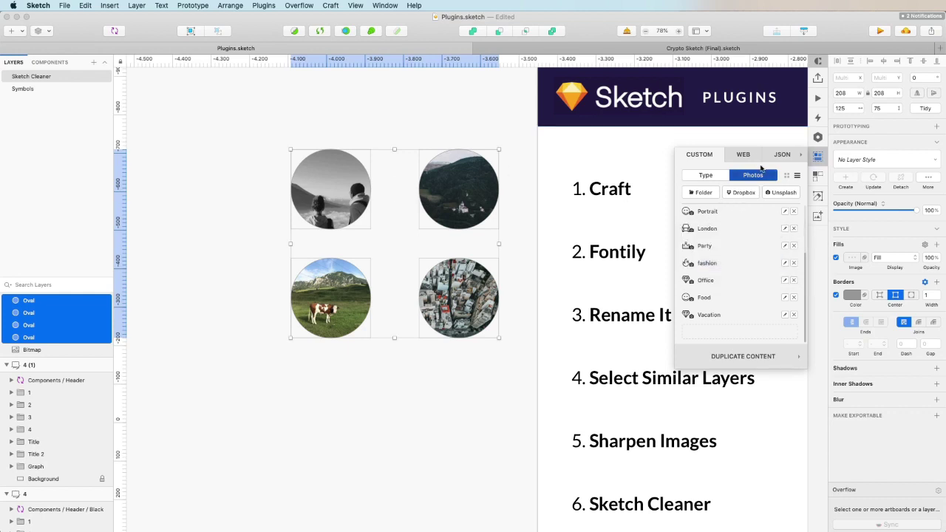
Search Google for "portrait" in Craft's web data browser.
{"action": "left_click", "coordinate": [743, 154]}
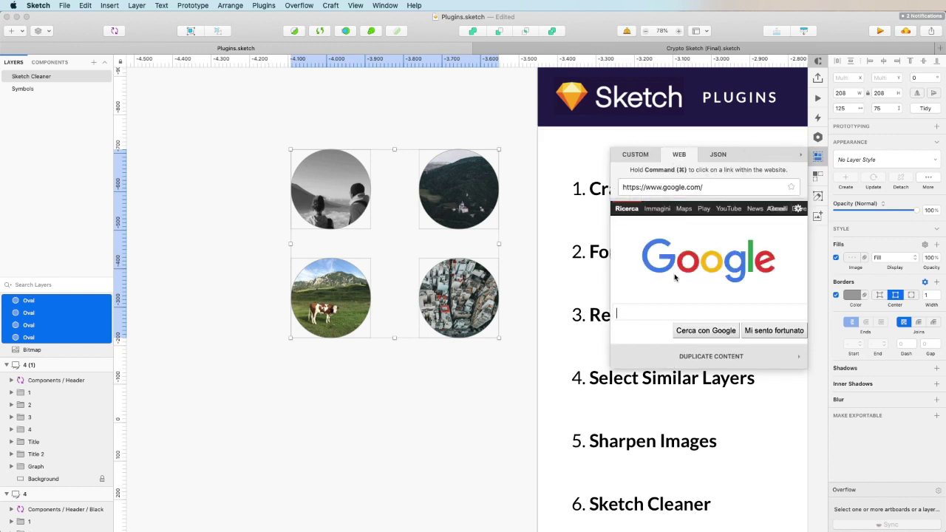
{"action": "type", "text": "po"}
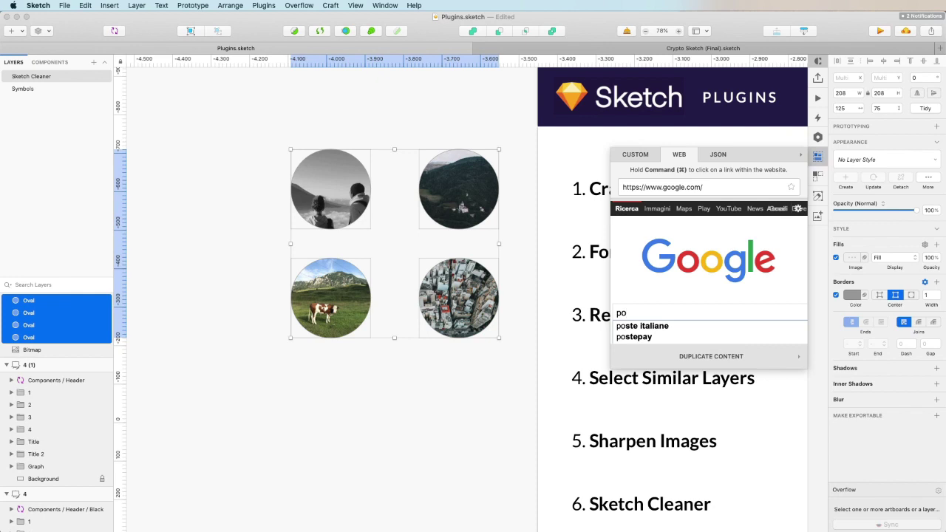
{"action": "type", "text": "rtrait"}
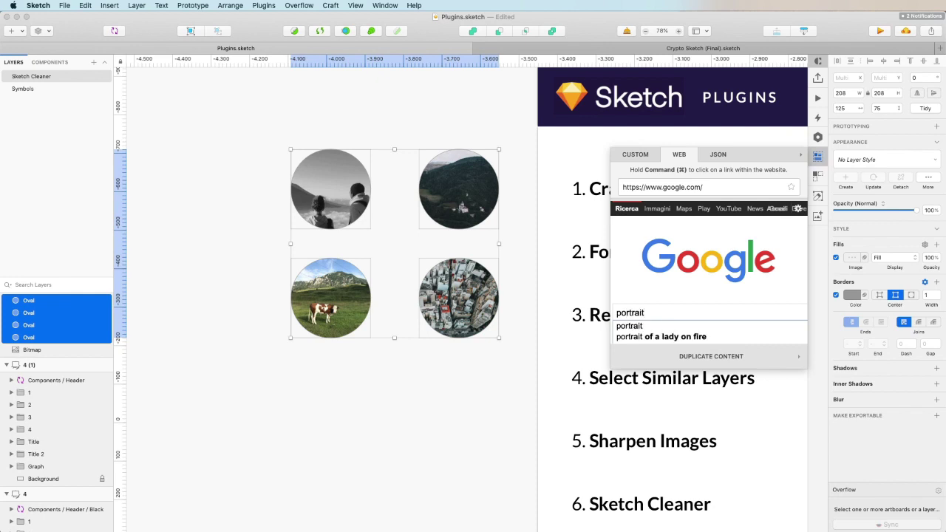
{"action": "key", "text": "Return"}
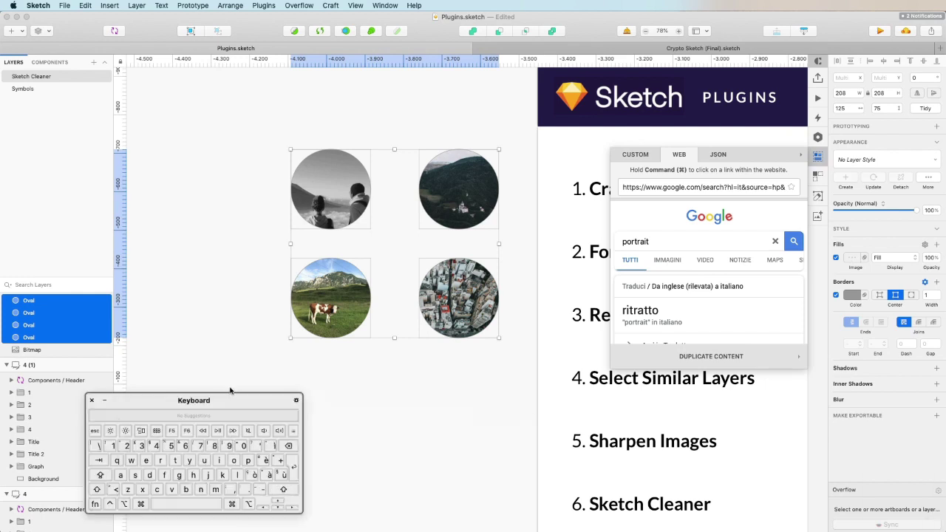
Open the image results for the portrait search and fill the four circles with portraits from that page.
{"action": "left_click_drag", "start_coordinate": [266, 397], "coordinate": [191, 406]}
{"action": "key", "text": "super"}
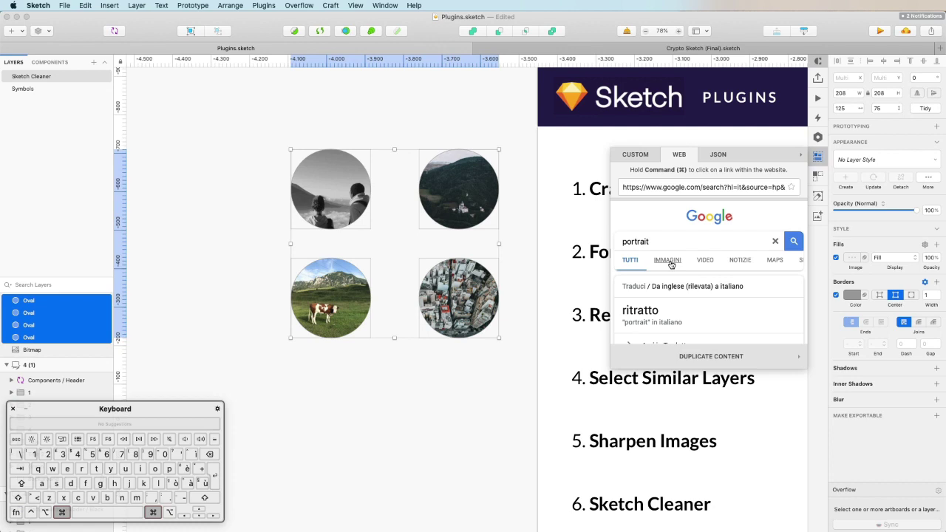
{"action": "left_click", "coordinate": [672, 262], "text": "super"}
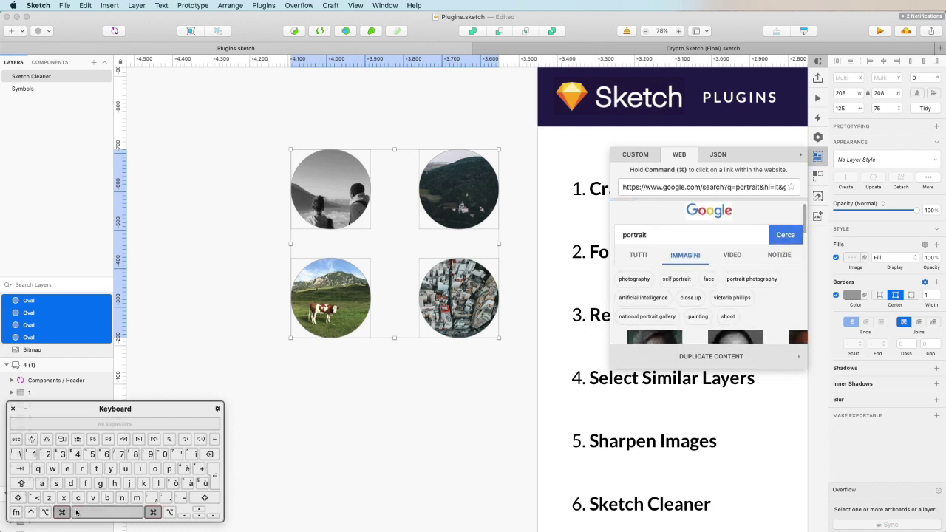
{"action": "scroll", "coordinate": [765, 316], "scroll_direction": "down", "scroll_amount": 3}
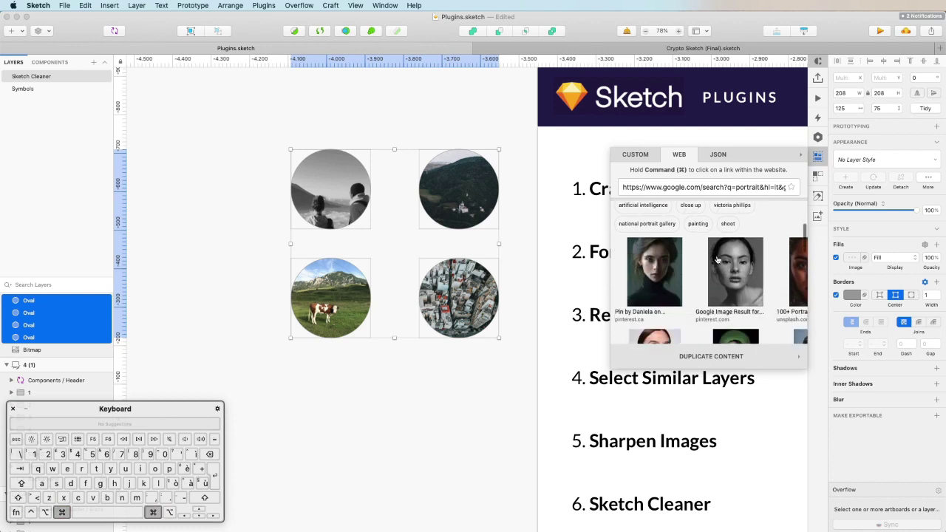
{"action": "left_click", "coordinate": [665, 272]}
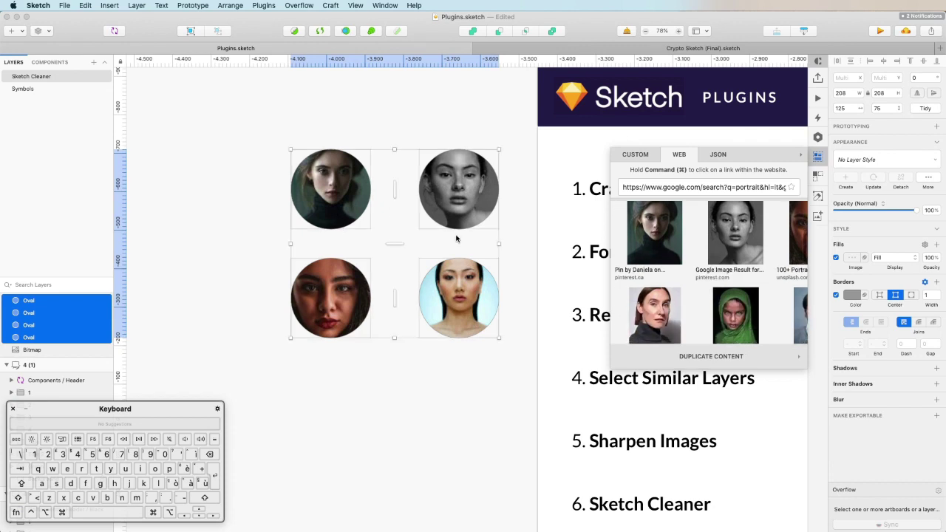
{"action": "scroll", "coordinate": [451, 270], "scroll_direction": "left", "scroll_amount": 3}
{"action": "scroll", "coordinate": [450, 270], "scroll_direction": "down", "scroll_amount": 2}
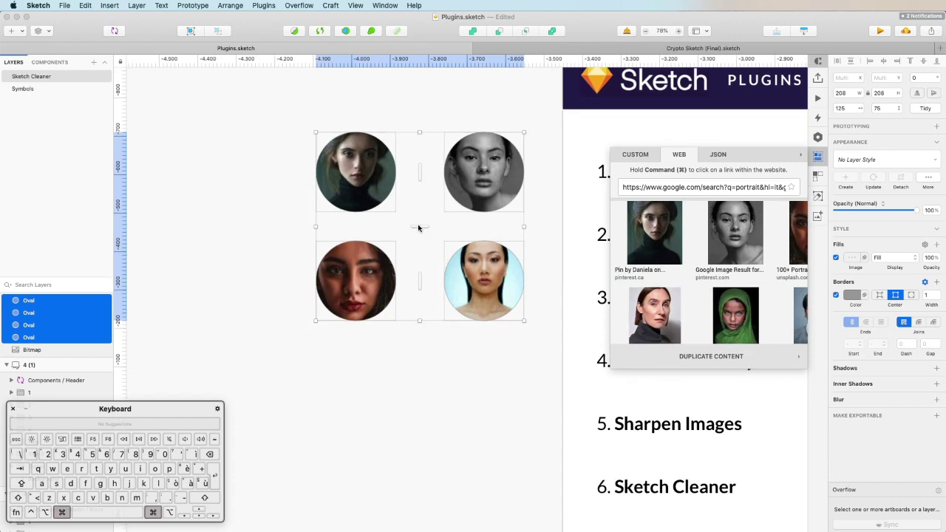
{"action": "scroll", "coordinate": [422, 225], "scroll_direction": "down", "scroll_amount": 1}
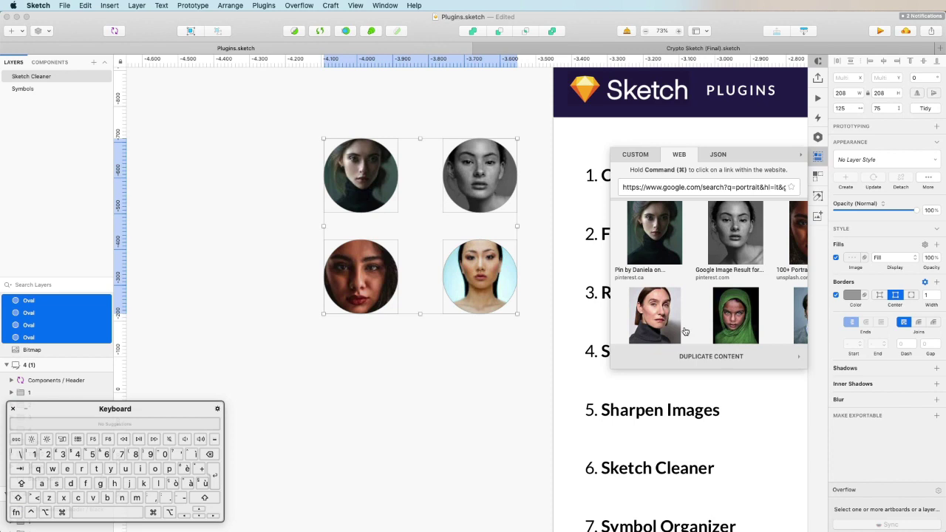
{"action": "scroll", "coordinate": [702, 255], "scroll_direction": "up", "scroll_amount": 4}
{"action": "scroll", "coordinate": [724, 248], "scroll_direction": "down", "scroll_amount": 3}
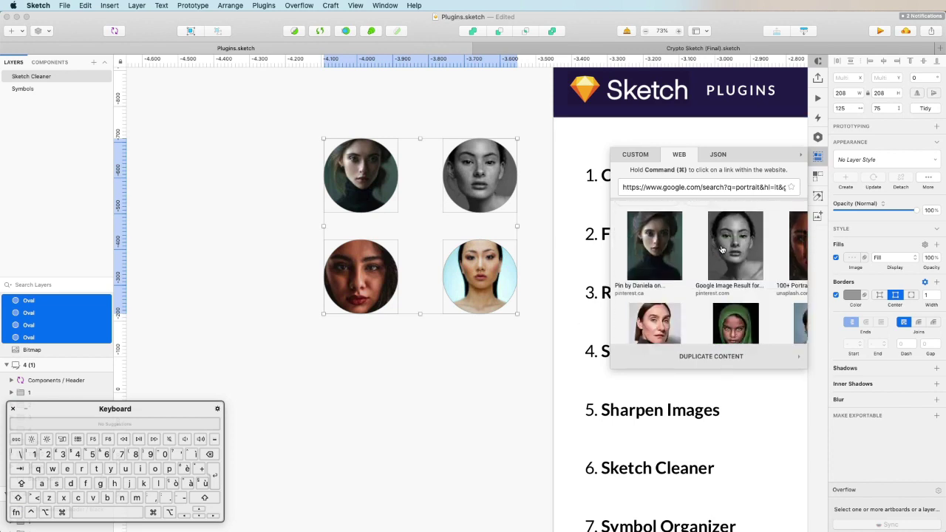
Delete the four photo circles.
{"action": "left_click", "coordinate": [565, 345]}
{"action": "left_click_drag", "start_coordinate": [564, 342], "coordinate": [313, 118]}
{"action": "key", "text": "Delete"}
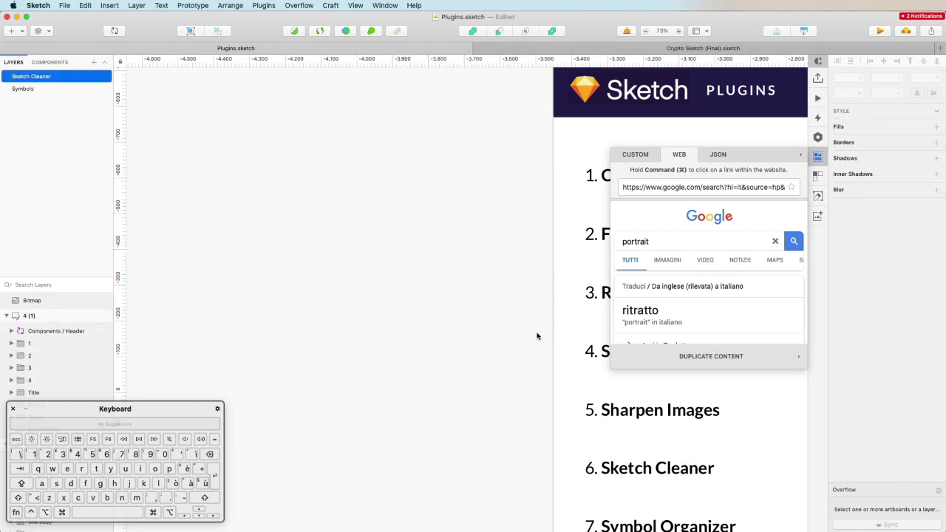
Return to the plugin list artboard and close Craft's data window.
{"action": "scroll", "coordinate": [524, 333], "scroll_direction": "up", "scroll_amount": 2}
{"action": "scroll", "coordinate": [522, 334], "scroll_direction": "right", "scroll_amount": 8}
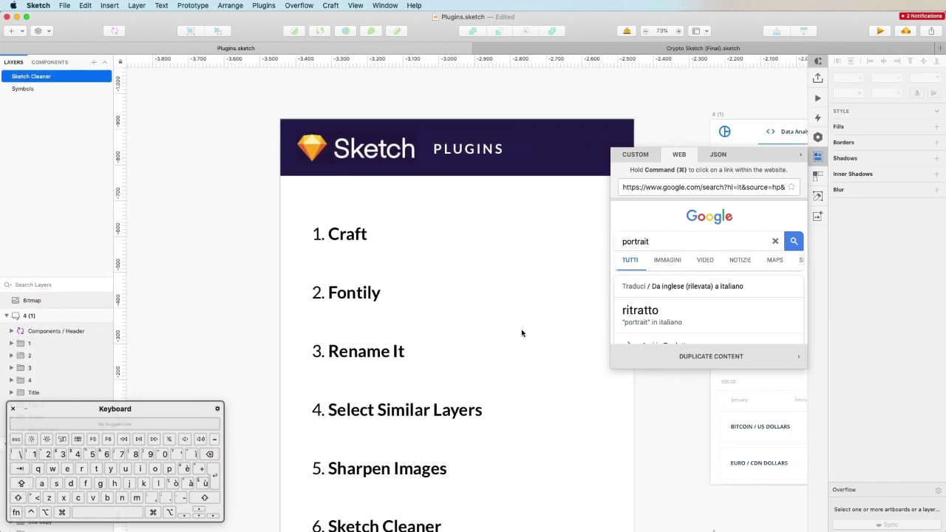
{"action": "scroll", "coordinate": [473, 236], "scroll_direction": "down", "scroll_amount": 2}
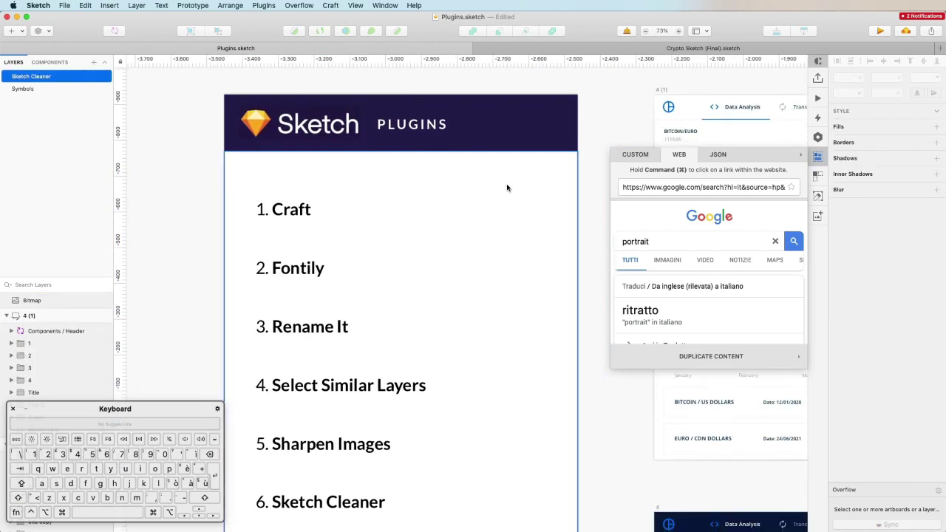
{"action": "left_click", "coordinate": [818, 157]}
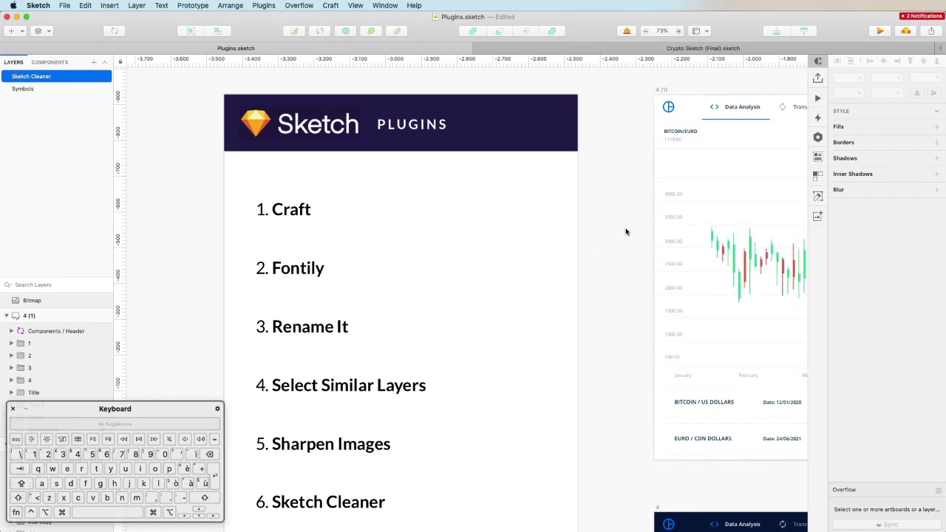
Reopen Craft's data window beside the plugin list.
{"action": "scroll", "coordinate": [600, 244], "scroll_direction": "down", "scroll_amount": 1}
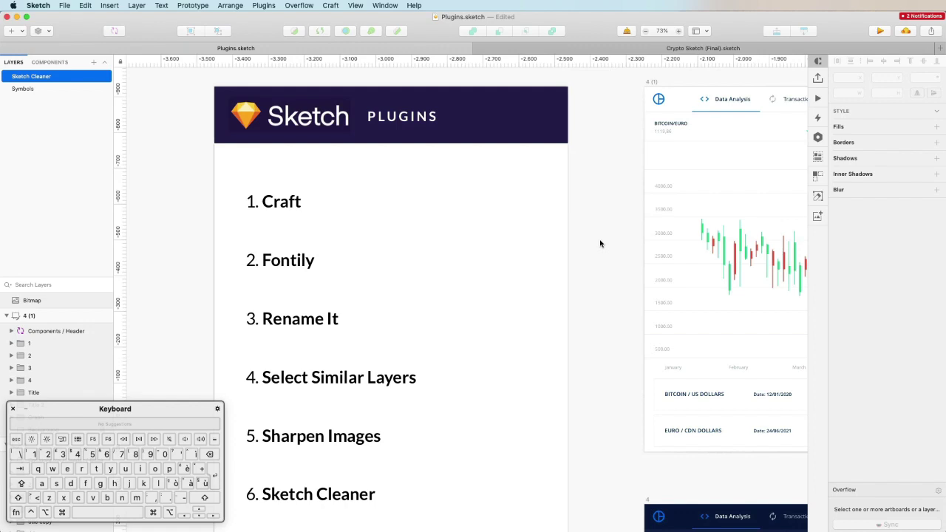
{"action": "scroll", "coordinate": [600, 244], "scroll_direction": "right", "scroll_amount": 2}
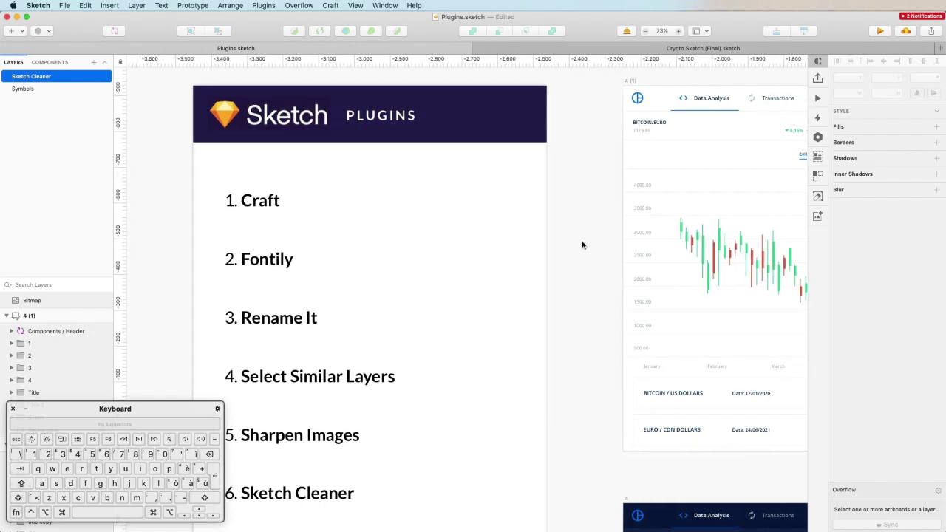
{"action": "scroll", "coordinate": [561, 227], "scroll_direction": "left", "scroll_amount": 1}
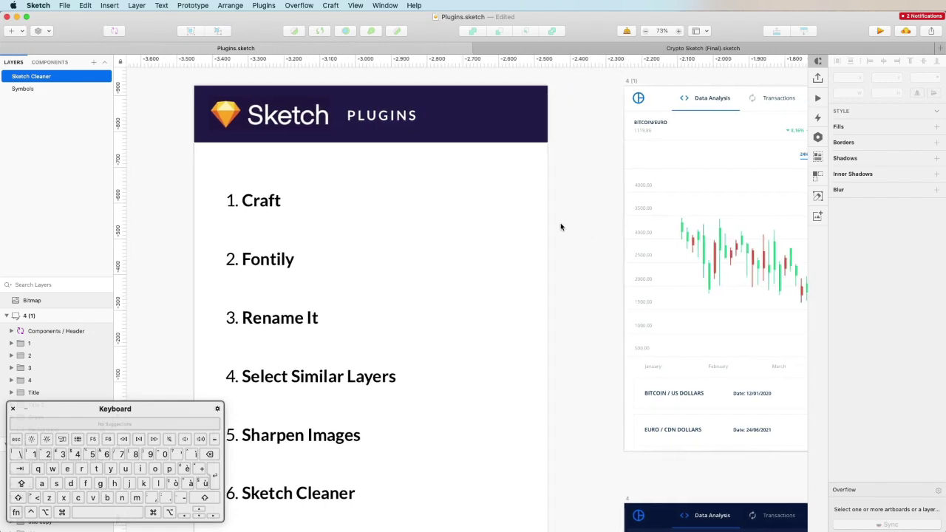
{"action": "left_click", "coordinate": [824, 159]}
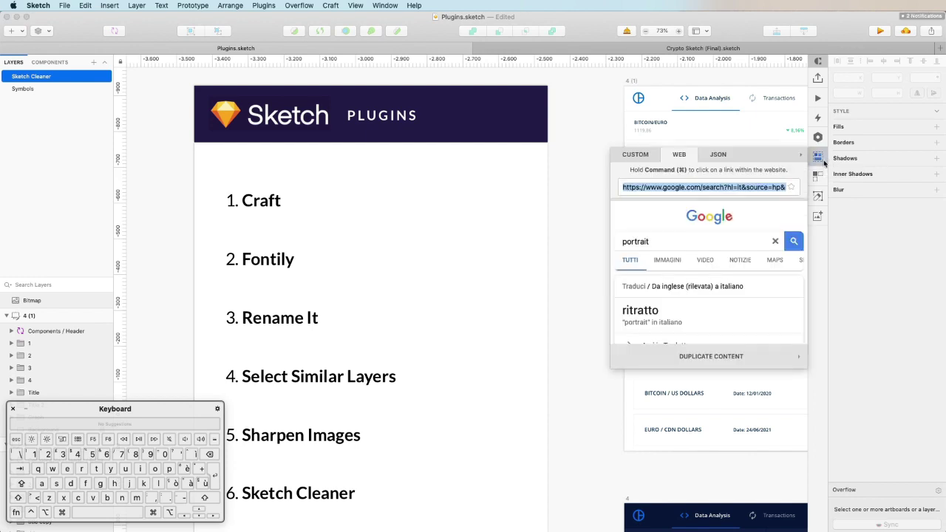
Close Craft's data window and return to the plugin list artboard.
{"action": "left_click", "coordinate": [615, 154]}
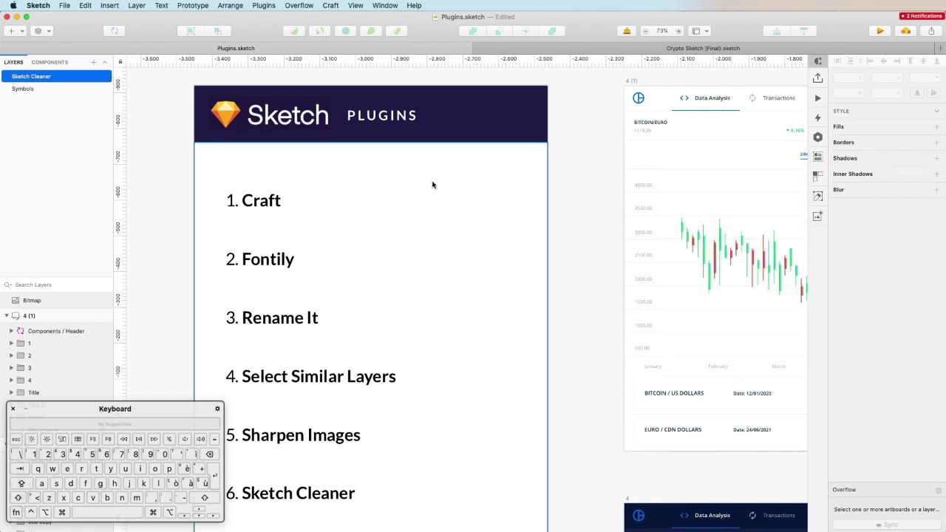
{"action": "scroll", "coordinate": [433, 183], "scroll_direction": "down", "scroll_amount": 2}
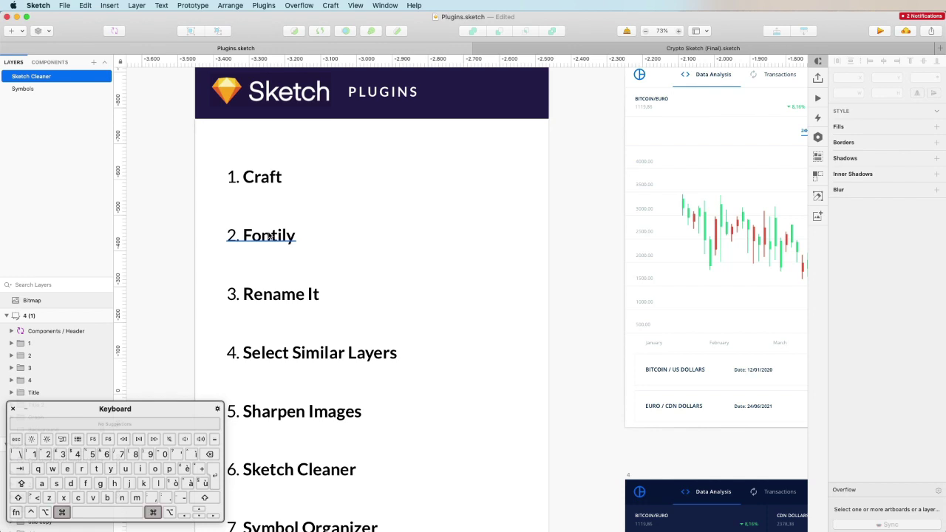
{"action": "scroll", "coordinate": [271, 235], "scroll_direction": "down", "scroll_amount": 3}
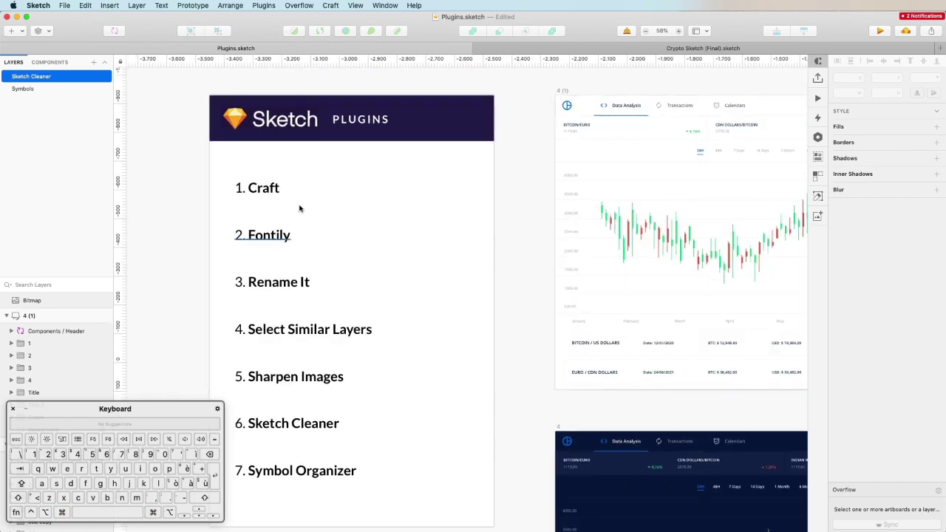
Open Fontily's Find & Replace Fonts dialog and place it over the plugin list artboard.
{"action": "left_click", "coordinate": [262, 6]}
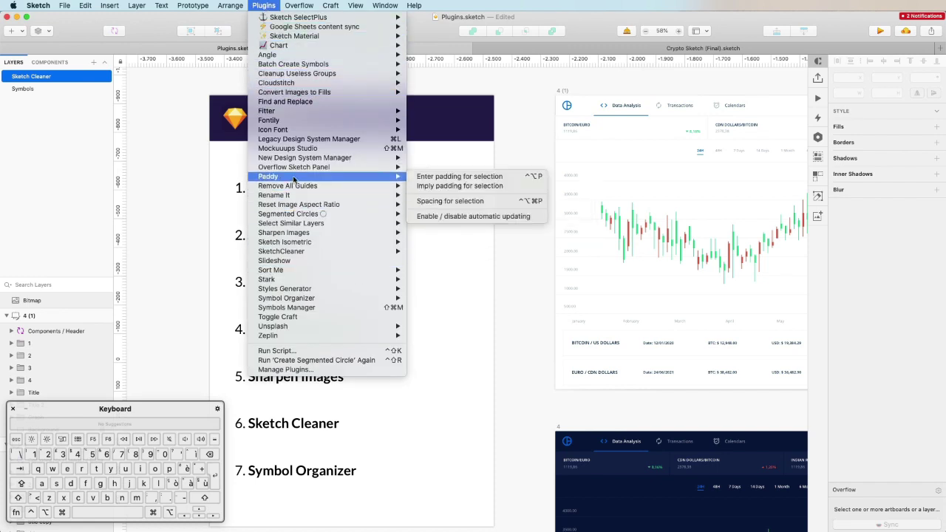
{"action": "mouse_move", "coordinate": [294, 121]}
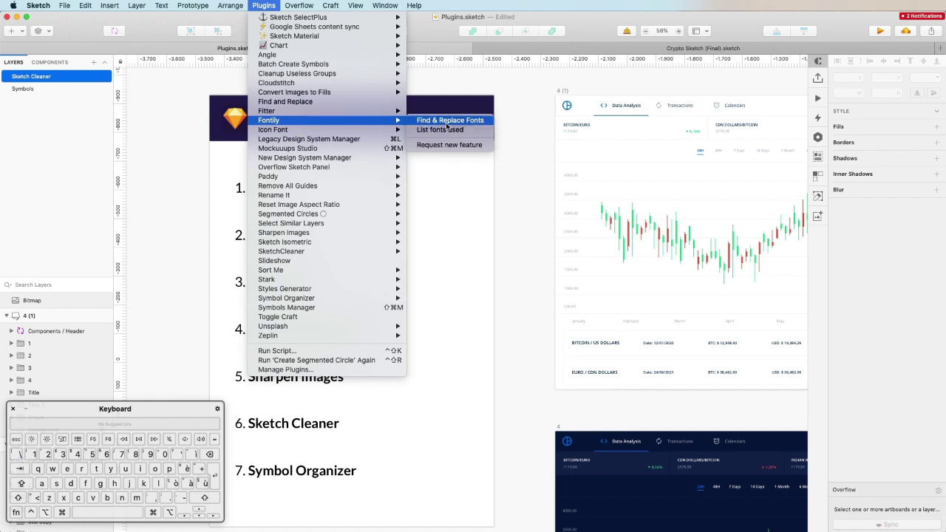
{"action": "left_click", "coordinate": [447, 123]}
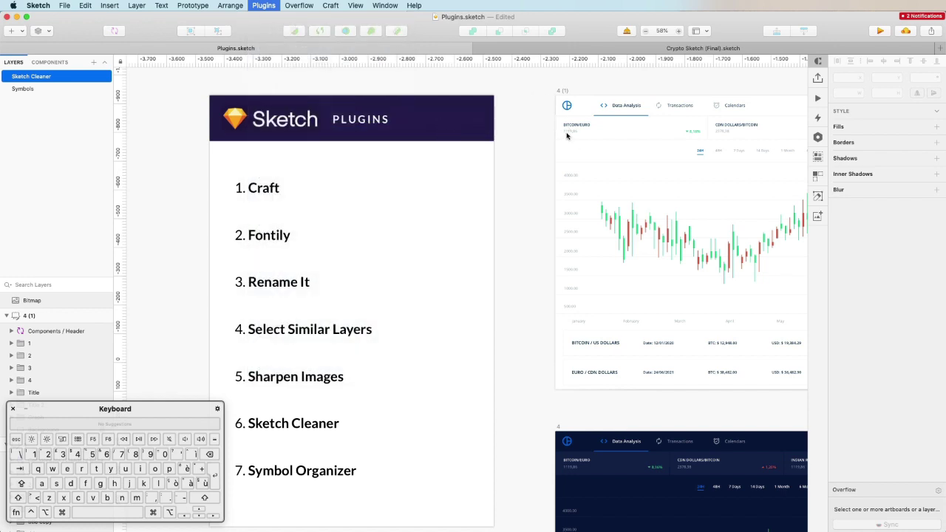
{"action": "left_click_drag", "start_coordinate": [854, 138], "coordinate": [512, 167]}
{"action": "scroll", "coordinate": [487, 231], "scroll_direction": "down", "scroll_amount": 2}
{"action": "scroll", "coordinate": [491, 231], "scroll_direction": "up", "scroll_amount": 2}
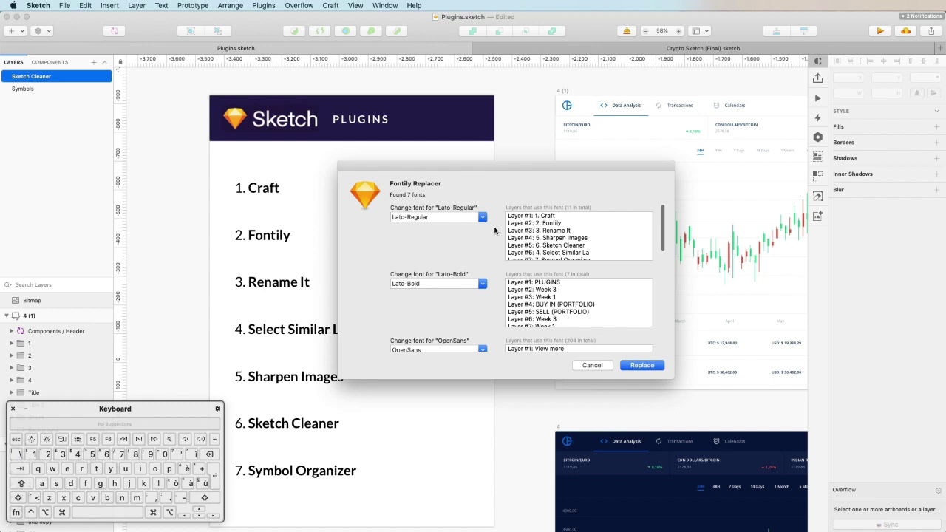
{"action": "left_click_drag", "start_coordinate": [552, 165], "coordinate": [409, 154]}
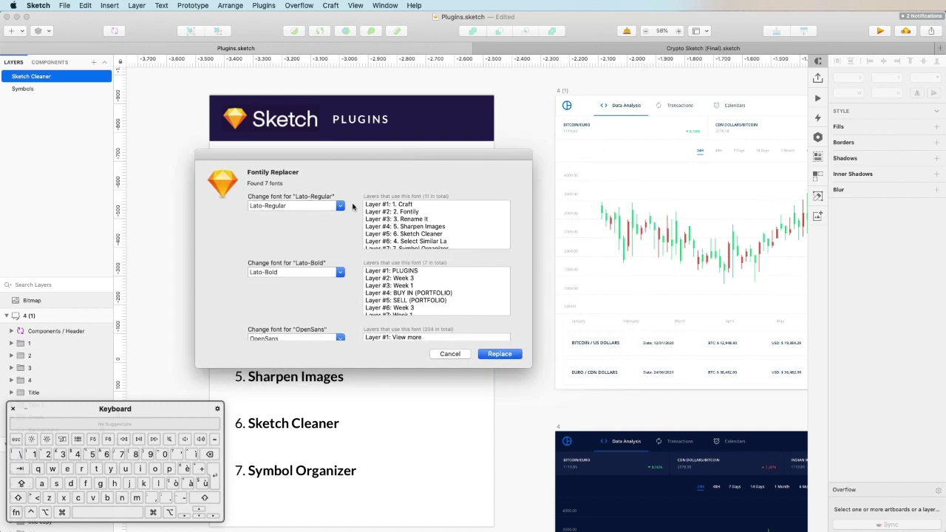
Look through the fonts in Fontily Replacer and set the replacement for Lato-Regular to OpenSans.
{"action": "scroll", "coordinate": [343, 228], "scroll_direction": "down", "scroll_amount": 5}
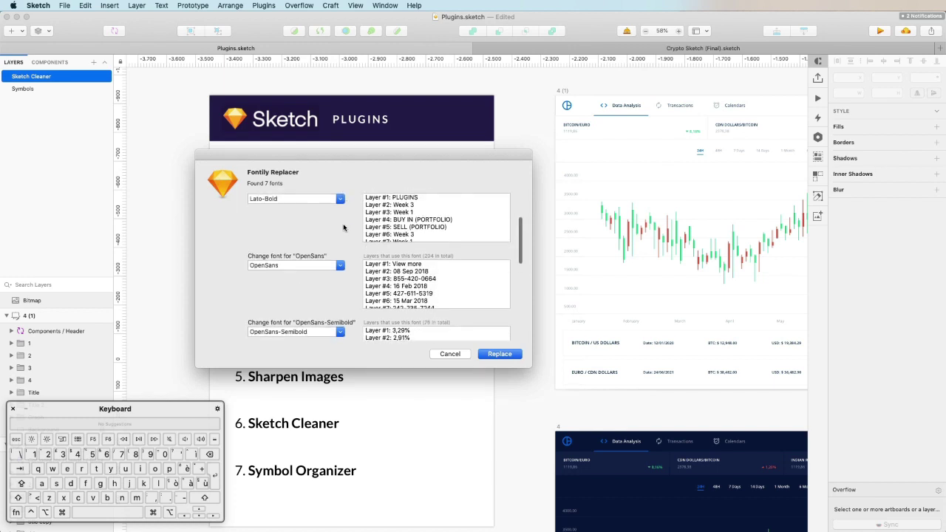
{"action": "scroll", "coordinate": [343, 229], "scroll_direction": "up", "scroll_amount": 3}
{"action": "scroll", "coordinate": [343, 224], "scroll_direction": "up", "scroll_amount": 1}
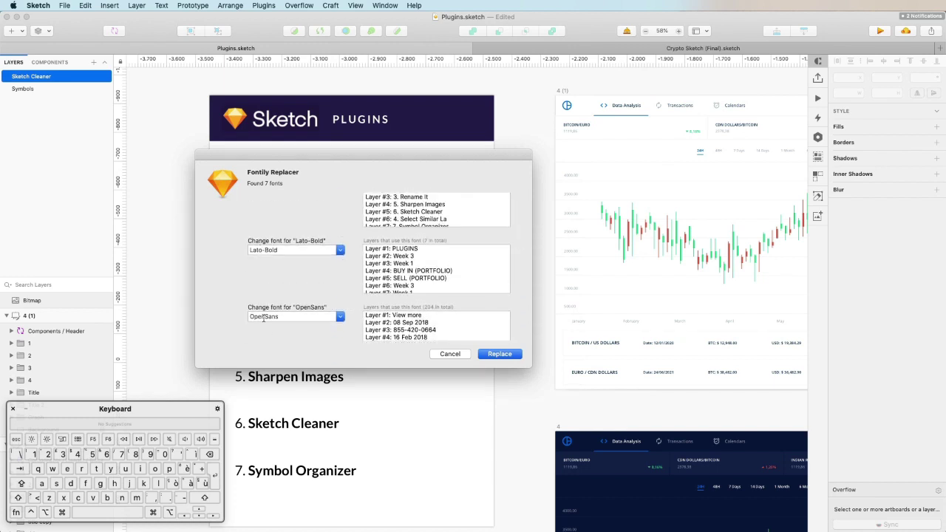
{"action": "scroll", "coordinate": [284, 288], "scroll_direction": "up", "scroll_amount": 2}
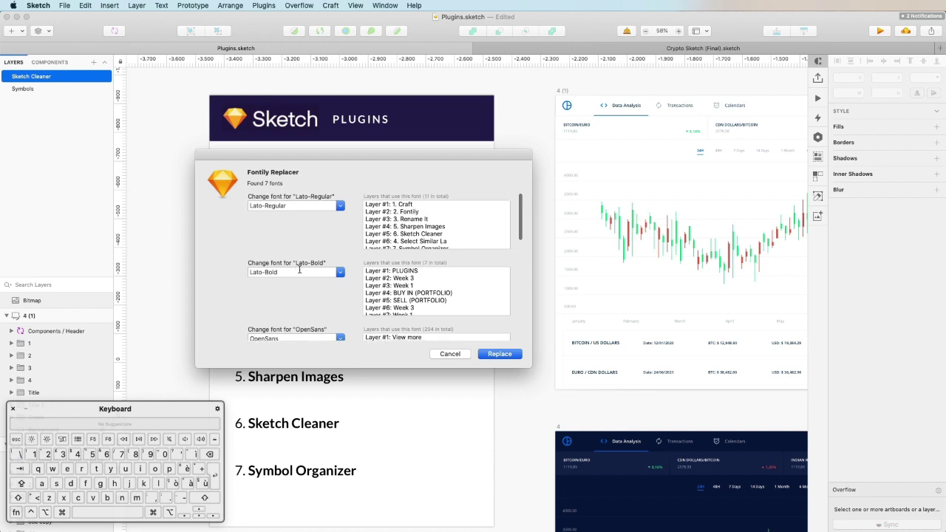
{"action": "scroll", "coordinate": [346, 282], "scroll_direction": "down", "scroll_amount": 2}
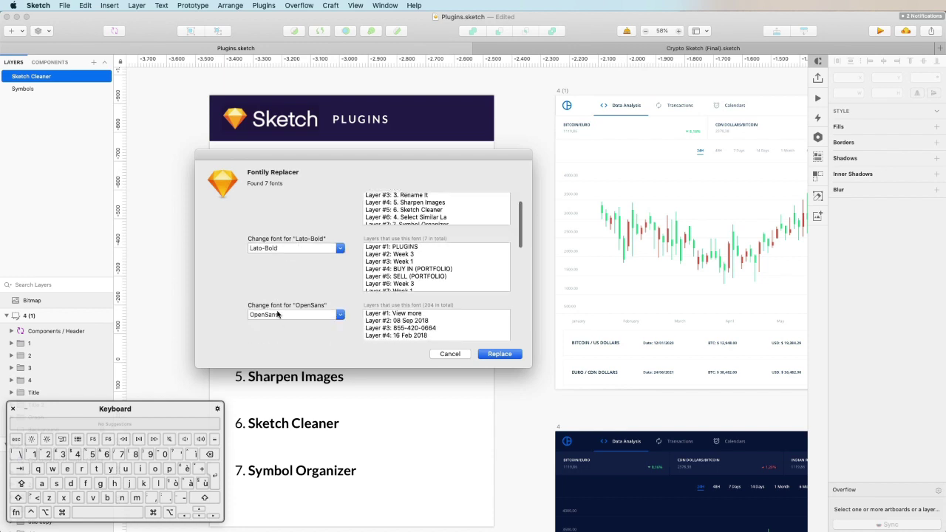
{"action": "scroll", "coordinate": [279, 315], "scroll_direction": "down", "scroll_amount": 1}
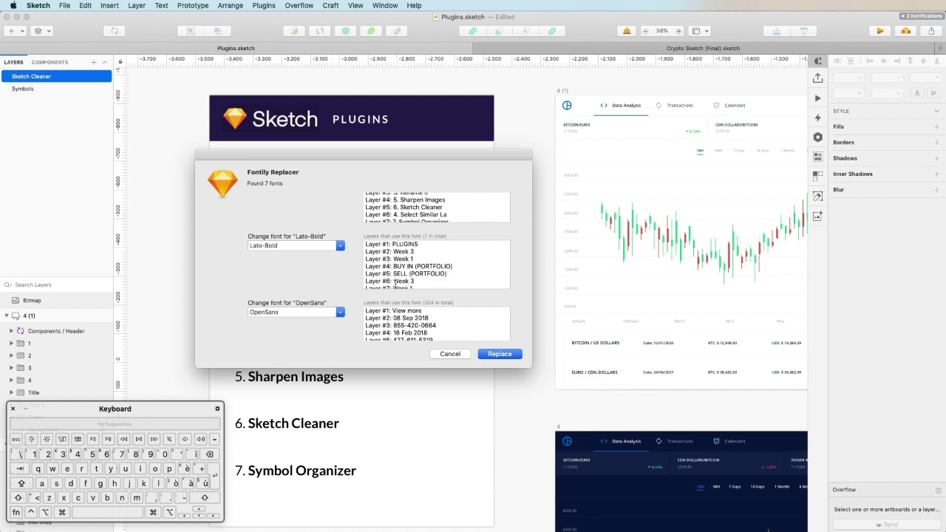
{"action": "left_click", "coordinate": [276, 313]}
{"action": "double_click", "coordinate": [276, 312]}
{"action": "key", "text": "super+c"}
{"action": "scroll", "coordinate": [275, 289], "scroll_direction": "up", "scroll_amount": 4}
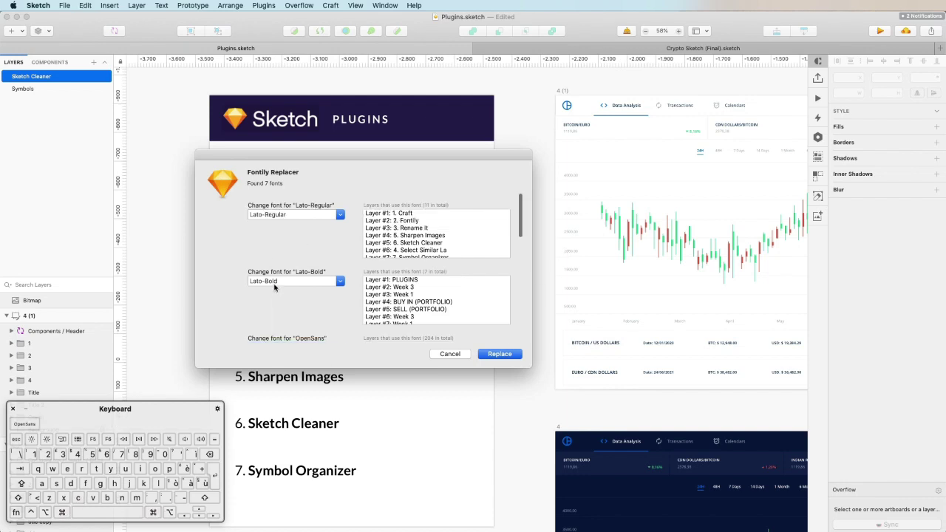
{"action": "double_click", "coordinate": [286, 202]}
{"action": "triple_click", "coordinate": [286, 202]}
{"action": "key", "text": "super+v"}
{"action": "scroll", "coordinate": [291, 270], "scroll_direction": "down", "scroll_amount": 4}
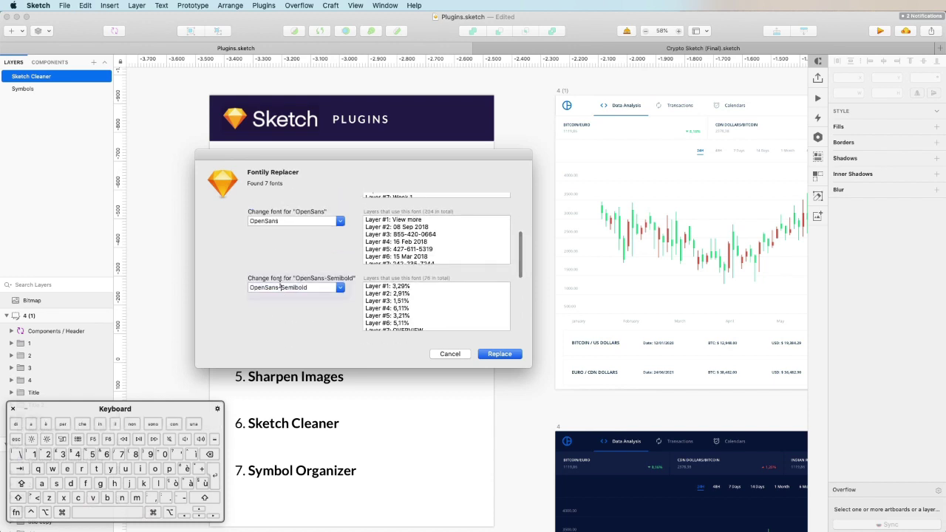
Set the replacement for Lato-Bold to OpenSans-Semibold and run the font replacement.
{"action": "triple_click", "coordinate": [280, 287]}
{"action": "key", "text": "super+v"}
{"action": "scroll", "coordinate": [280, 287], "scroll_direction": "up", "scroll_amount": 3}
{"action": "triple_click", "coordinate": [270, 217]}
{"action": "key", "text": "super+v"}
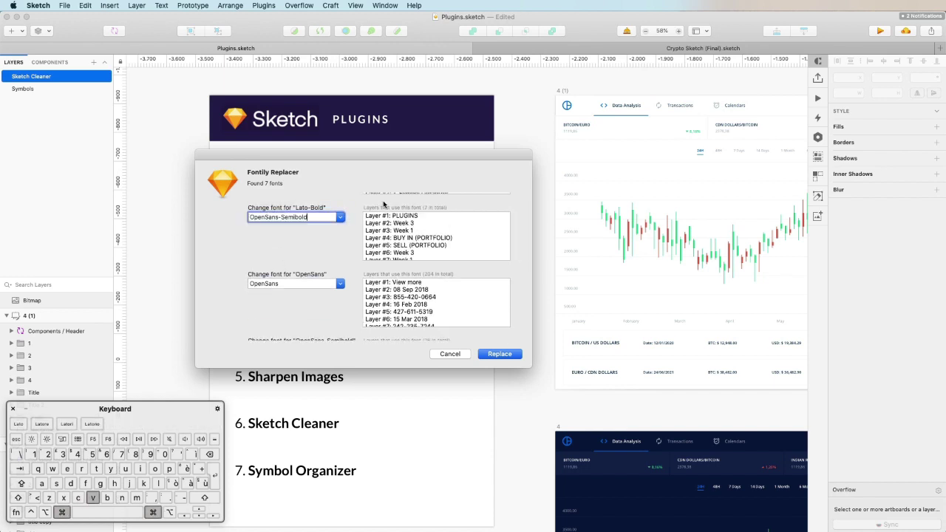
{"action": "left_click", "coordinate": [502, 350]}
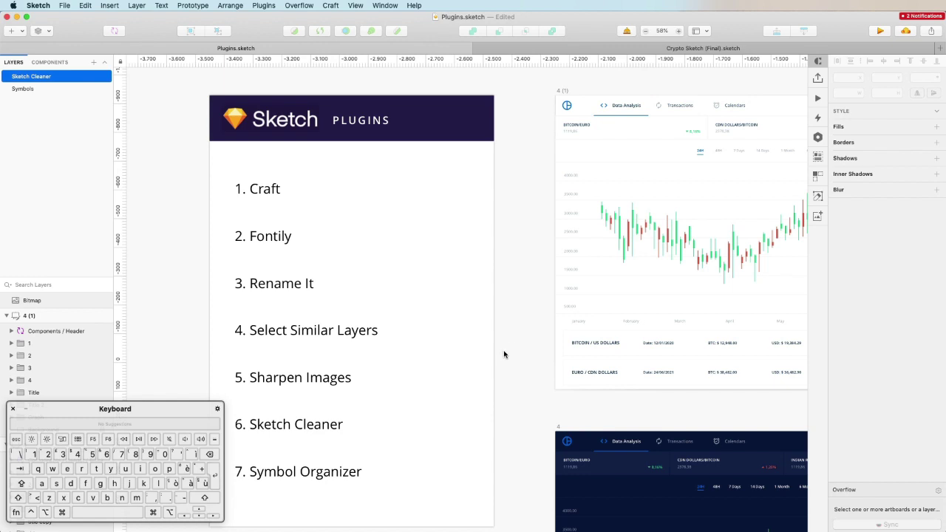
Check the replaced fonts on the plugin list artboard and undo the Fontily replacement.
{"action": "scroll", "coordinate": [449, 323], "scroll_direction": "down", "scroll_amount": 3}
{"action": "scroll", "coordinate": [450, 324], "scroll_direction": "left", "scroll_amount": 3}
{"action": "scroll", "coordinate": [422, 212], "scroll_direction": "down", "scroll_amount": 5}
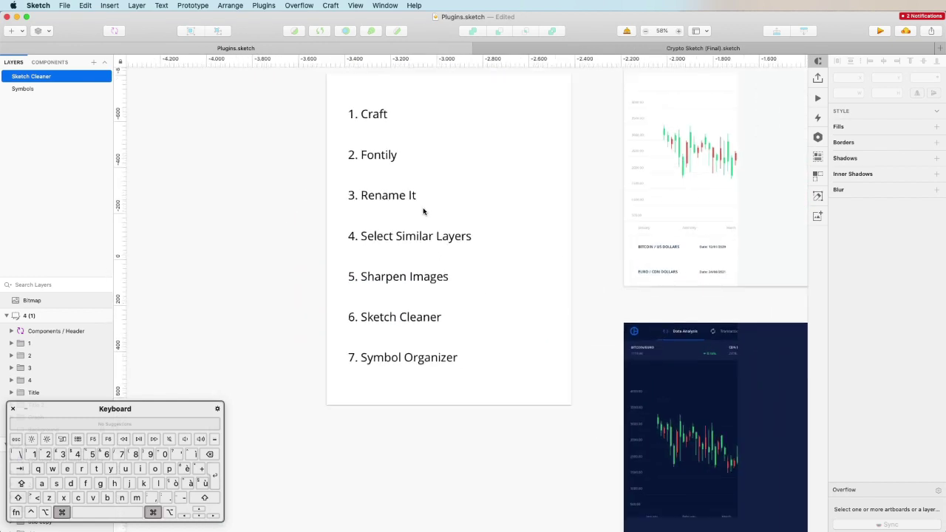
{"action": "scroll", "coordinate": [423, 211], "scroll_direction": "left", "scroll_amount": 3}
{"action": "scroll", "coordinate": [423, 211], "scroll_direction": "up", "scroll_amount": 1}
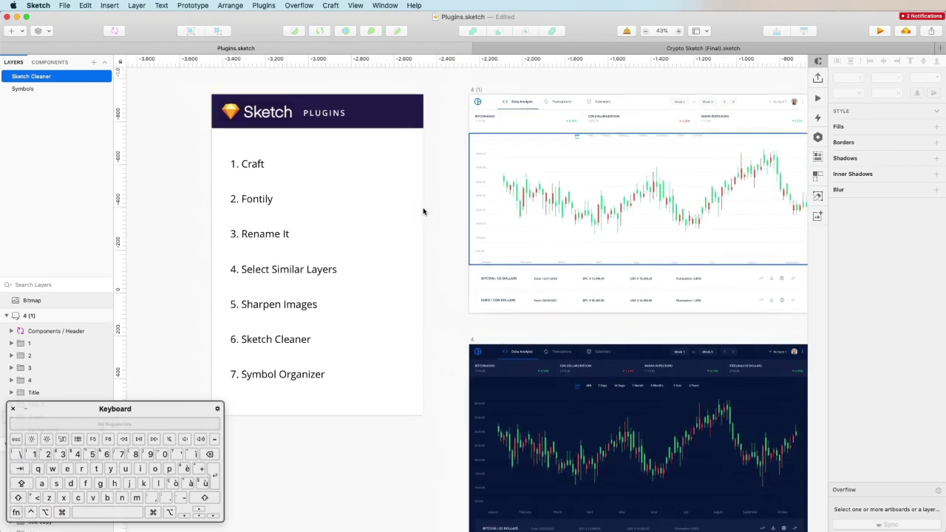
{"action": "scroll", "coordinate": [249, 202], "scroll_direction": "up", "scroll_amount": 5}
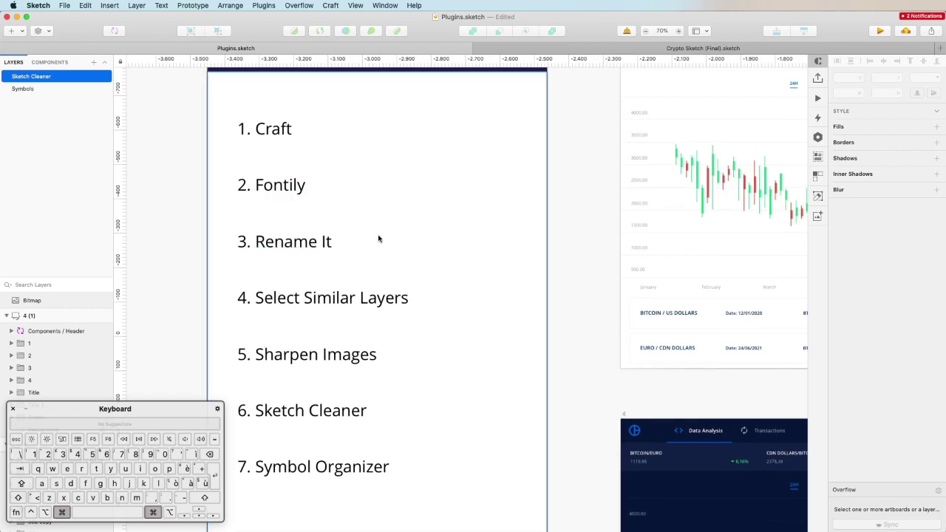
{"action": "key", "text": "super+z"}
{"action": "scroll", "coordinate": [379, 239], "scroll_direction": "down", "scroll_amount": 3}
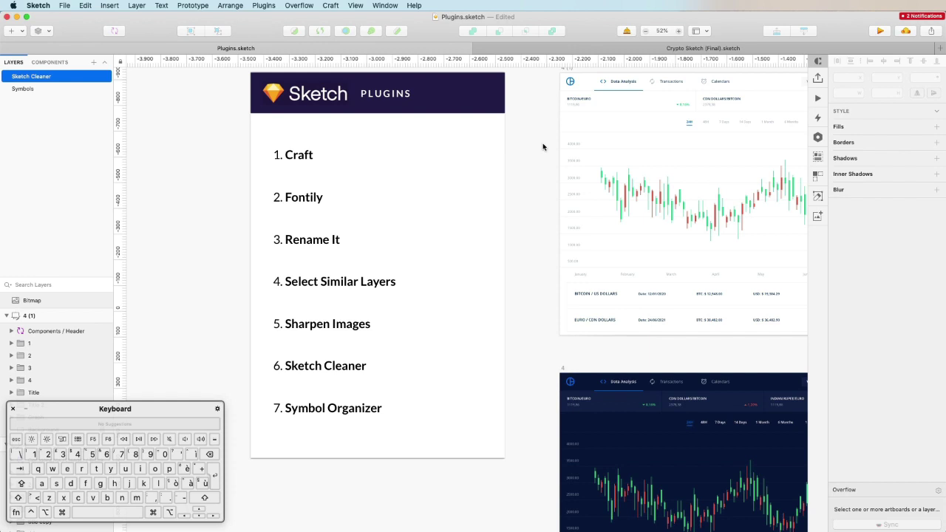
Try Rename It's Rename Selected Layers command without any layer selected.
{"action": "scroll", "coordinate": [543, 147], "scroll_direction": "right", "scroll_amount": 2}
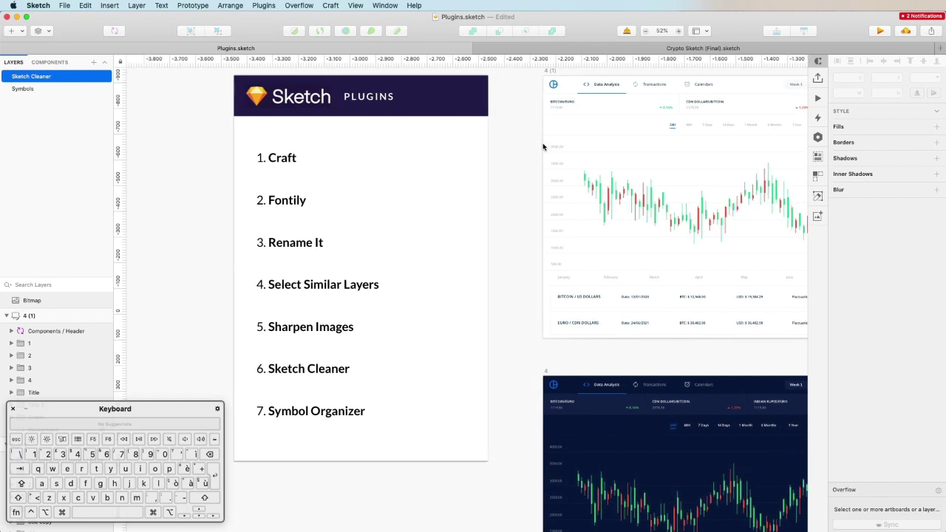
{"action": "scroll", "coordinate": [530, 151], "scroll_direction": "right", "scroll_amount": 1}
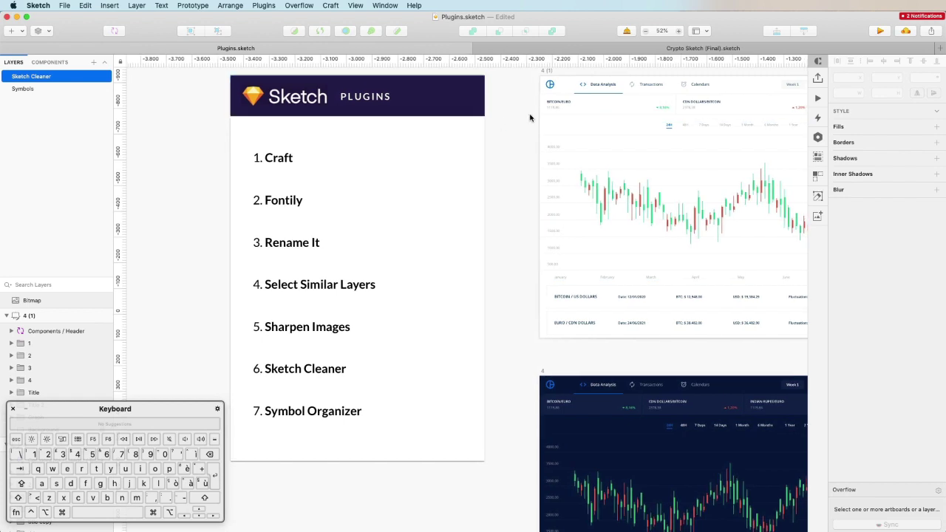
{"action": "scroll", "coordinate": [532, 116], "scroll_direction": "right", "scroll_amount": 1}
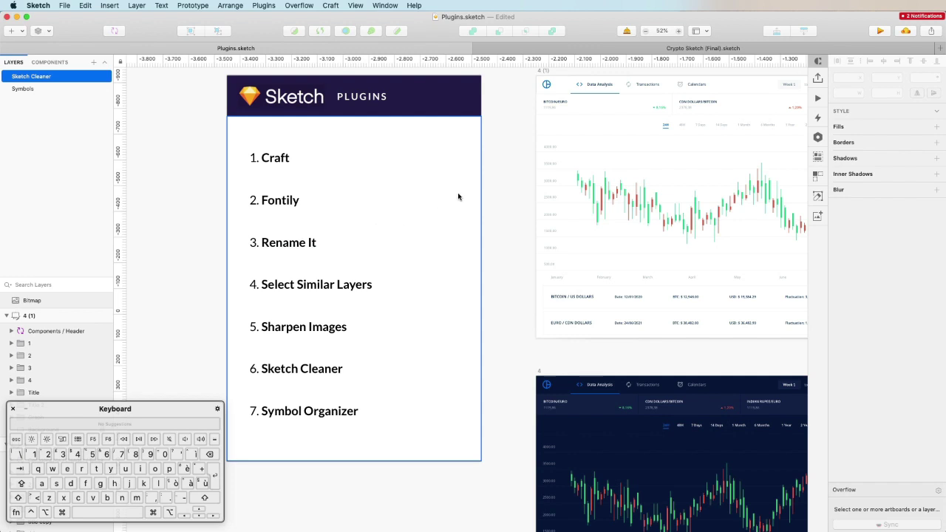
{"action": "left_click", "coordinate": [262, 5]}
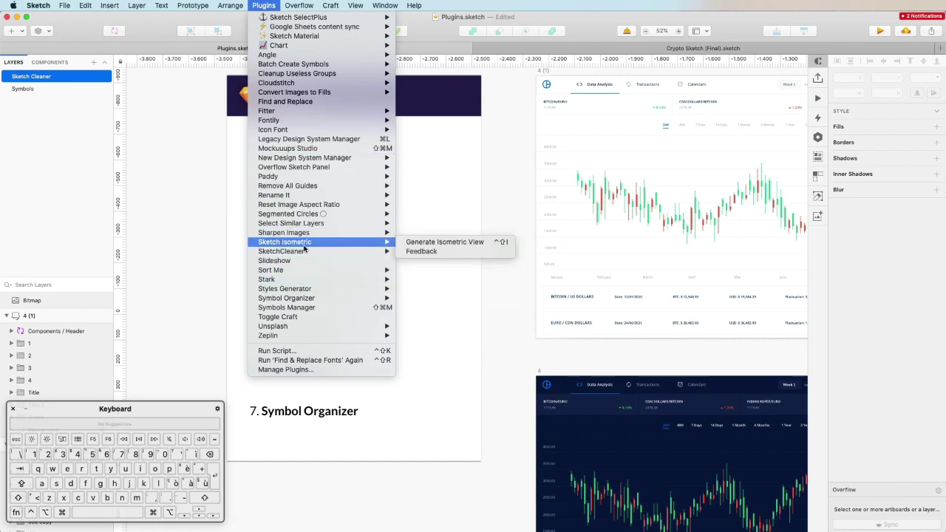
{"action": "mouse_move", "coordinate": [309, 196]}
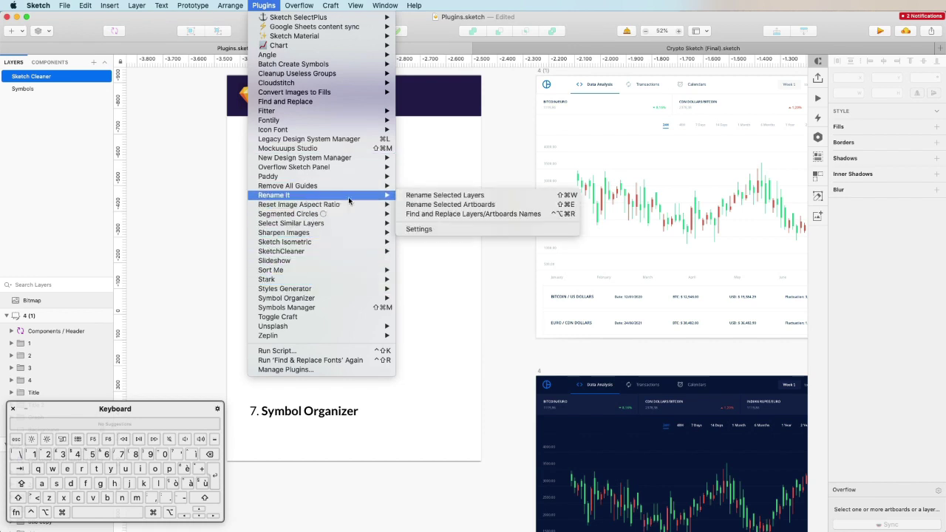
{"action": "left_click", "coordinate": [471, 197]}
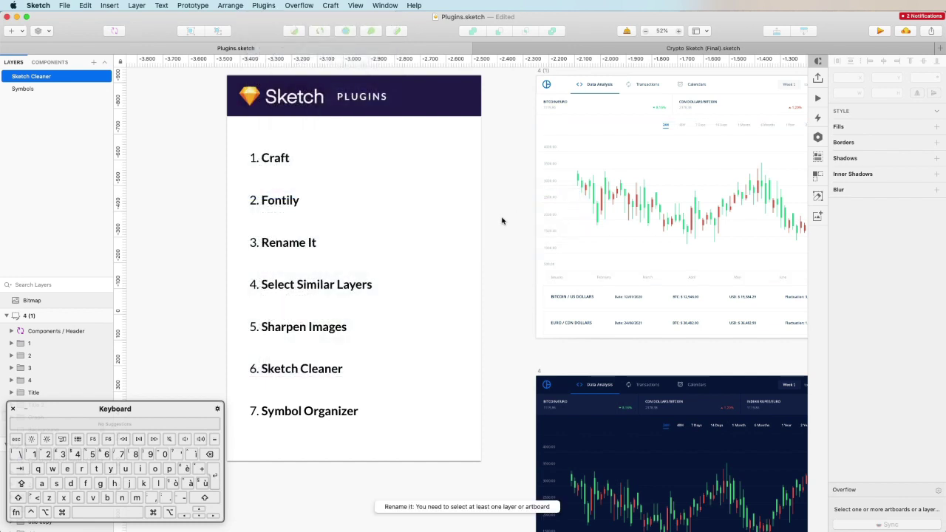
{"action": "key", "text": "shift"}
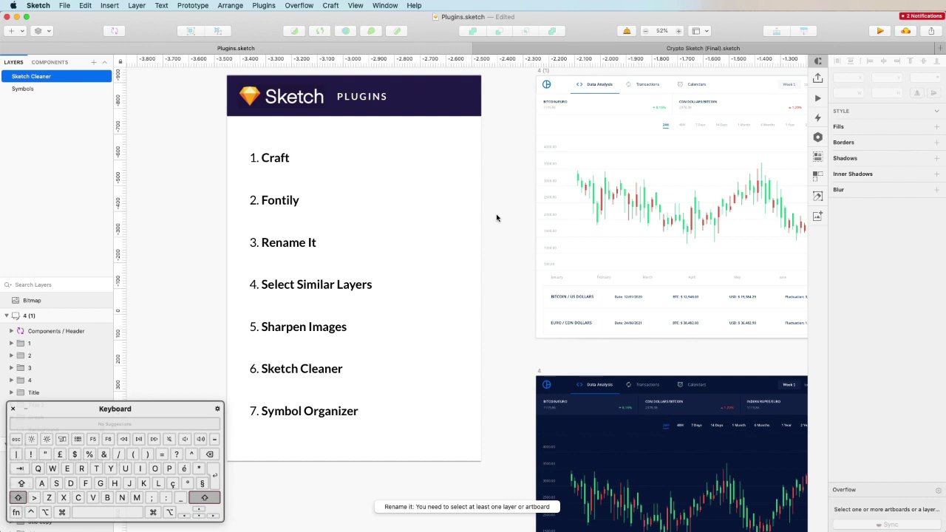
Select only the seven plugin name text layers on the artboard, from Craft to Symbol Organizer.
{"action": "scroll", "coordinate": [498, 217], "scroll_direction": "down", "scroll_amount": 3}
{"action": "scroll", "coordinate": [498, 217], "scroll_direction": "left", "scroll_amount": 3}
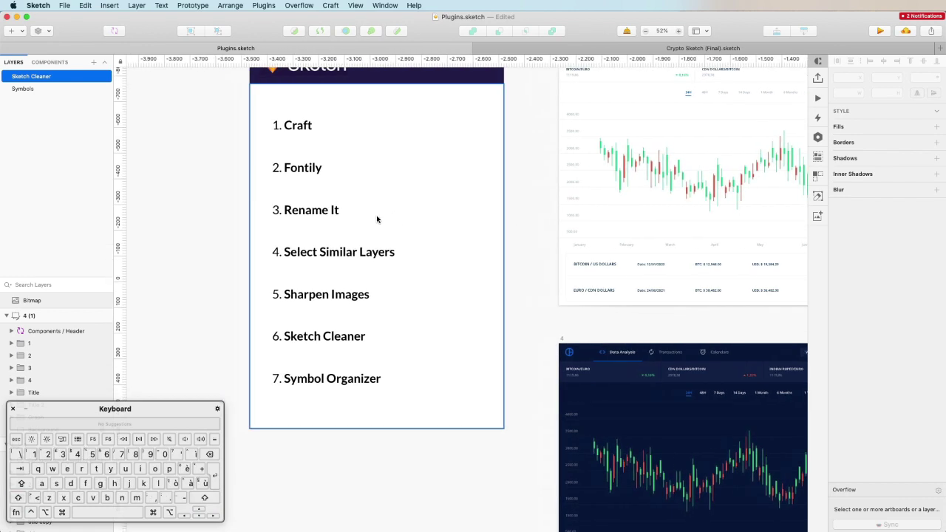
{"action": "left_click_drag", "start_coordinate": [243, 121], "coordinate": [382, 412]}
{"action": "left_click", "coordinate": [497, 241], "text": "shift"}
{"action": "left_click_drag", "start_coordinate": [116, 406], "coordinate": [270, 417]}
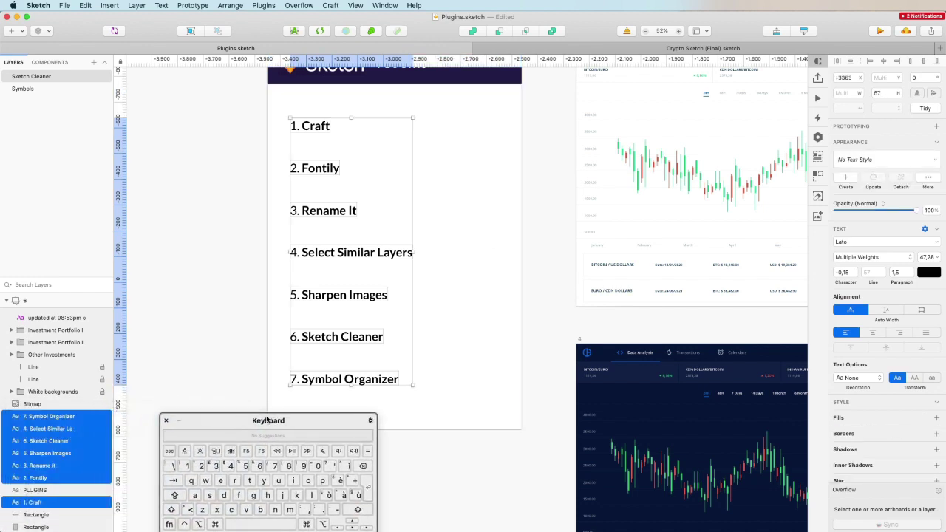
{"action": "scroll", "coordinate": [366, 188], "scroll_direction": "left", "scroll_amount": 5}
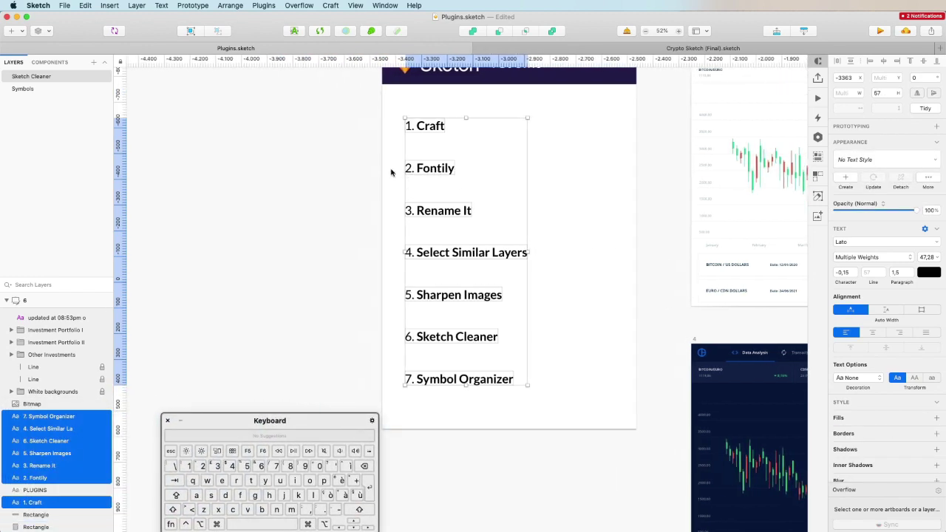
Rename the seven selected plugin name text layers as Labels with Rename It.
{"action": "key", "text": "super+r"}
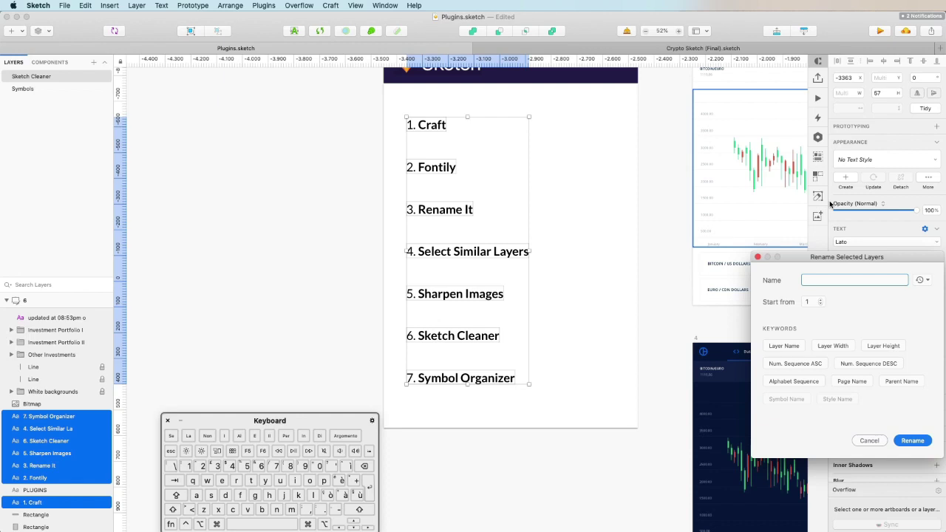
{"action": "left_click_drag", "start_coordinate": [850, 253], "coordinate": [272, 194]}
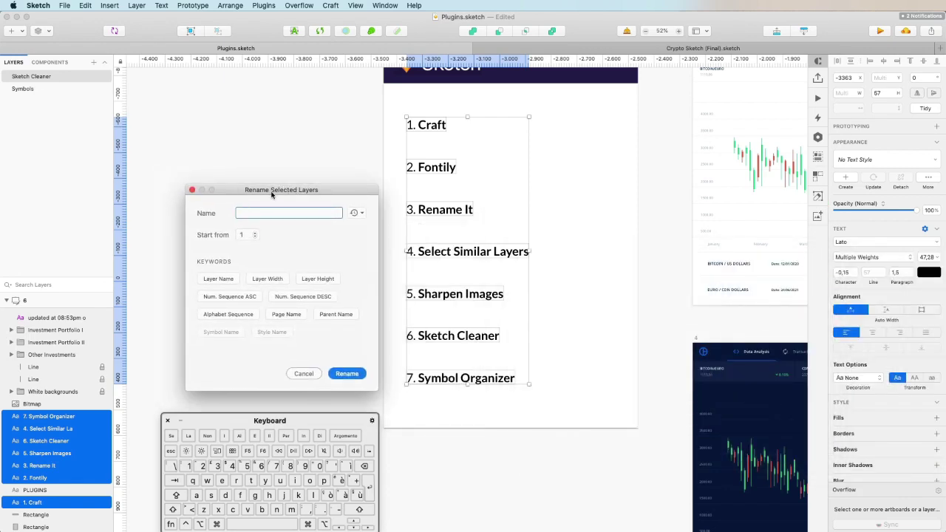
{"action": "left_click", "coordinate": [218, 279]}
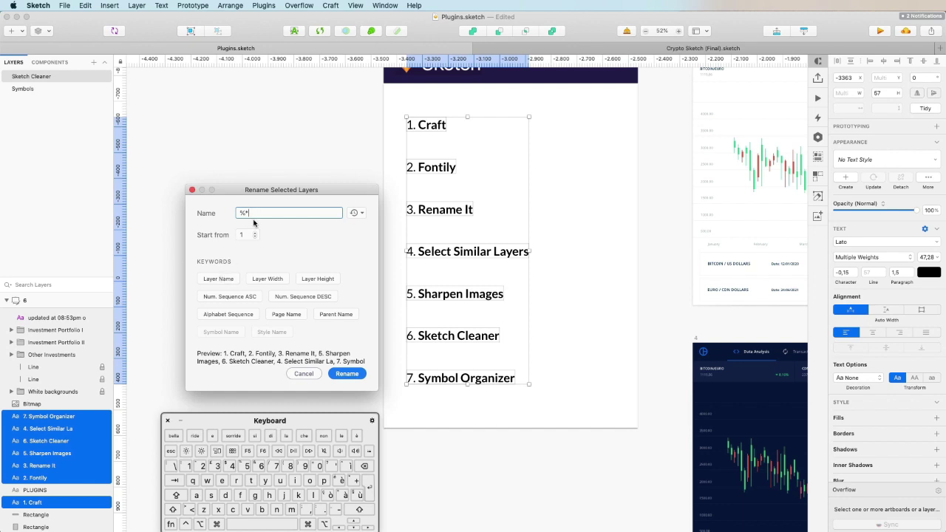
{"action": "key", "text": "super+a"}
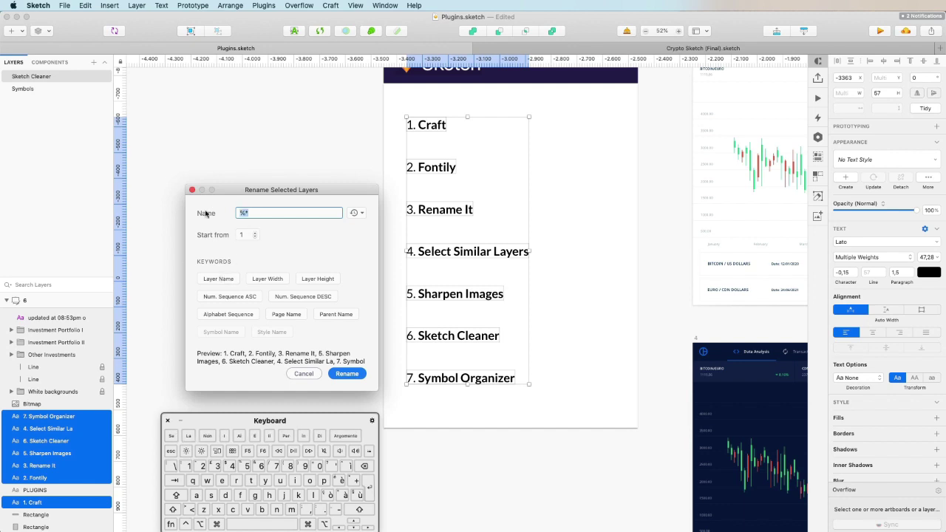
{"action": "key", "text": "BackSpace"}
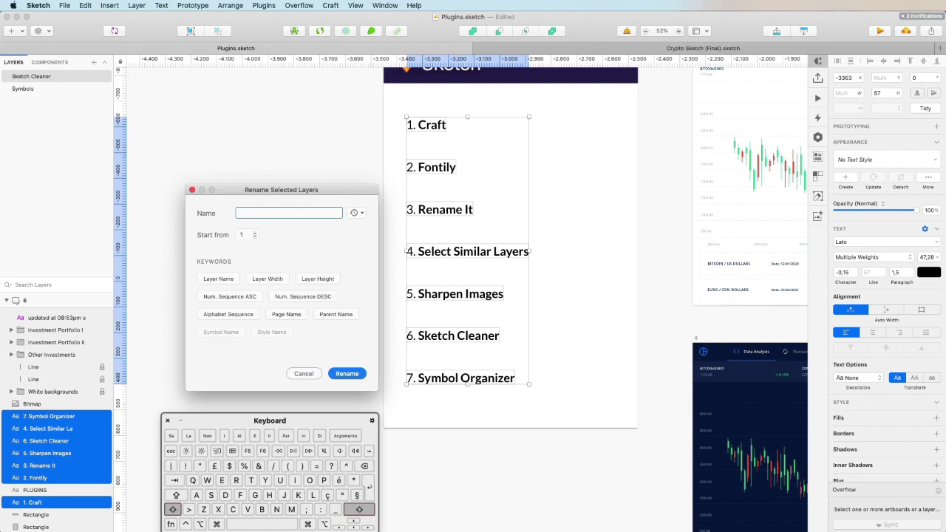
{"action": "type", "text": "Labels"}
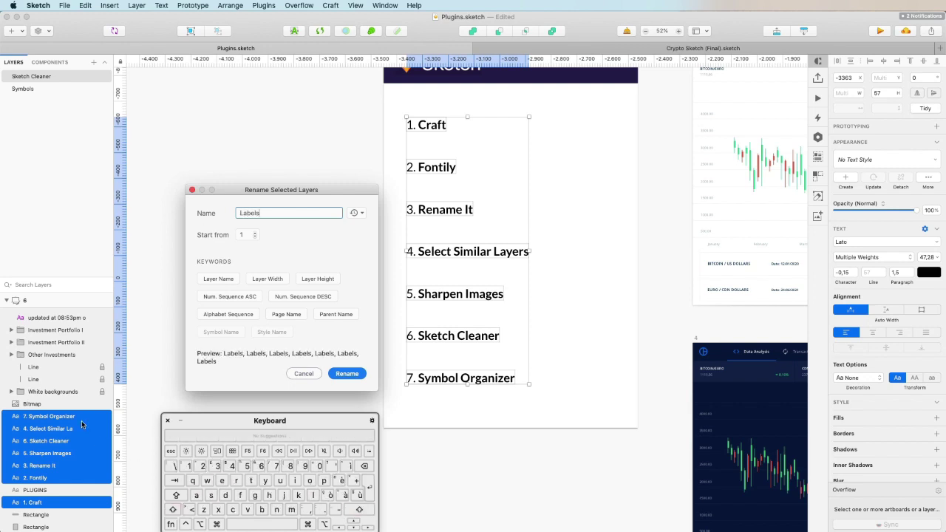
{"action": "left_click", "coordinate": [353, 376]}
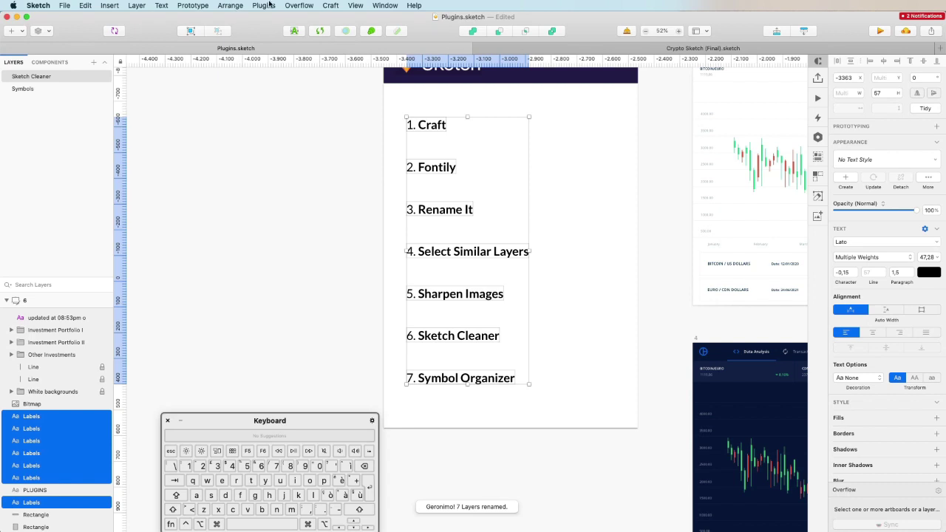
Rename the seven selected layers with Rename It using only the ascending number sequence keyword %n, starting from 1.
{"action": "key", "text": "super+shift+r"}
{"action": "left_click_drag", "start_coordinate": [805, 254], "coordinate": [250, 185]}
{"action": "left_click", "coordinate": [235, 296]}
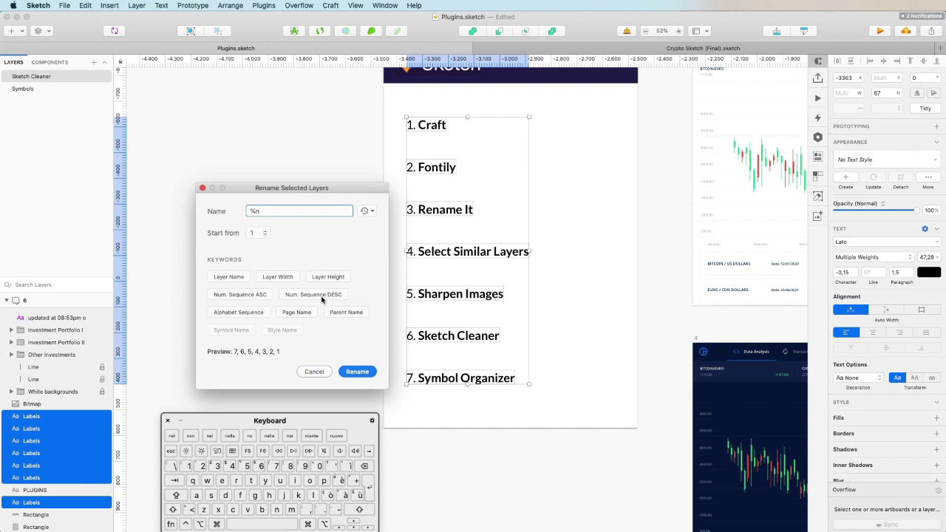
{"action": "left_click", "coordinate": [357, 372]}
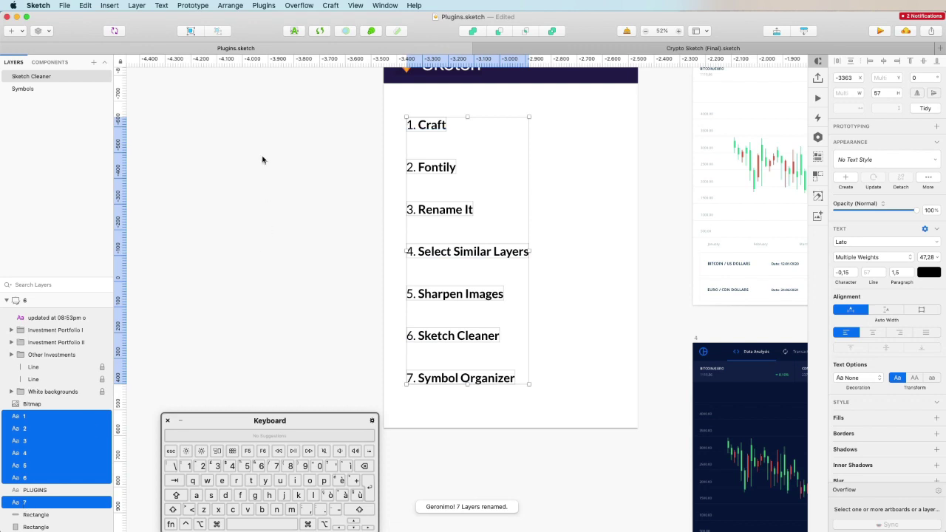
Rename the seven selected layers with the pattern "%n Label" in Rename It and clear the selection.
{"action": "key", "text": "super+shift+r"}
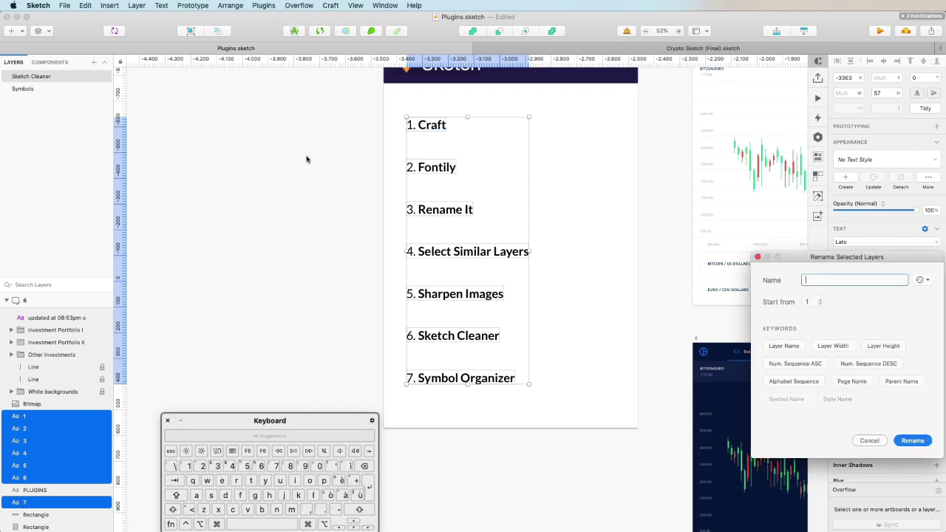
{"action": "left_click_drag", "start_coordinate": [880, 258], "coordinate": [317, 189]}
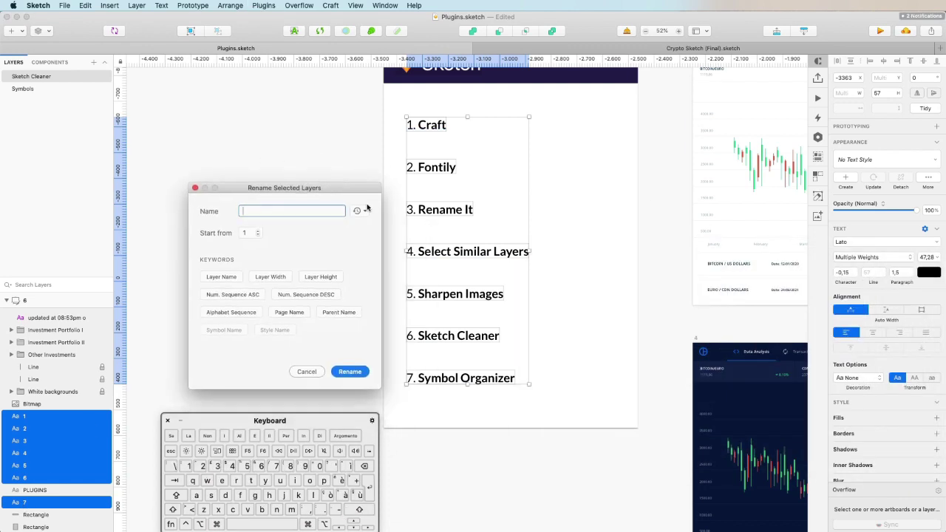
{"action": "left_click", "coordinate": [241, 298]}
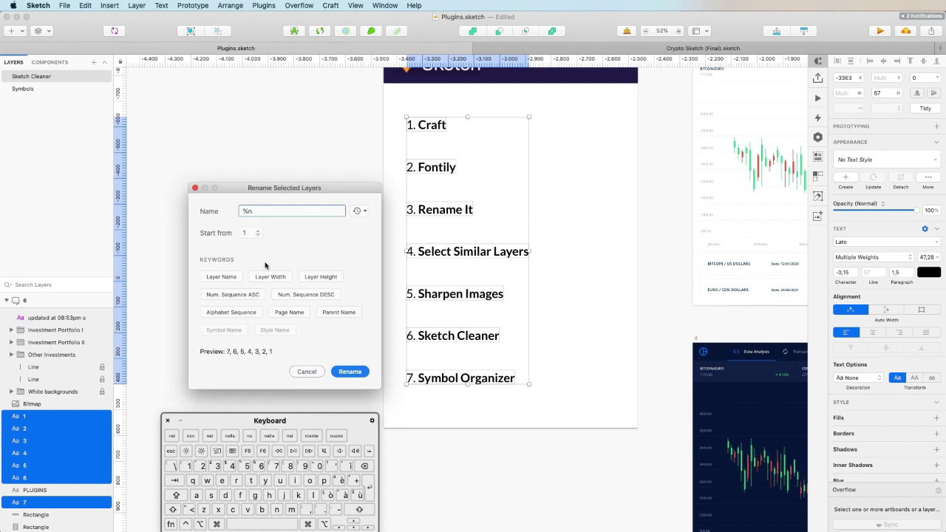
{"action": "key", "text": "shift"}
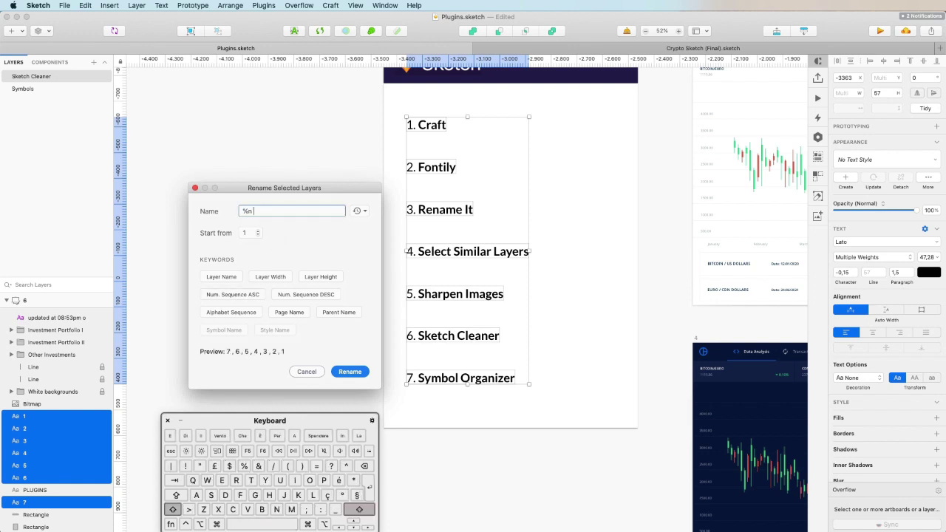
{"action": "type", "text": "Label"}
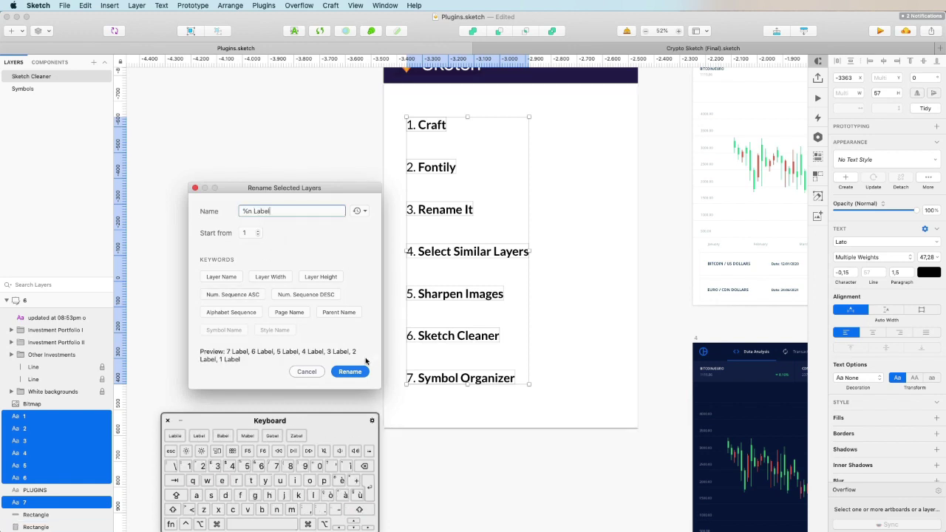
{"action": "left_click", "coordinate": [350, 372]}
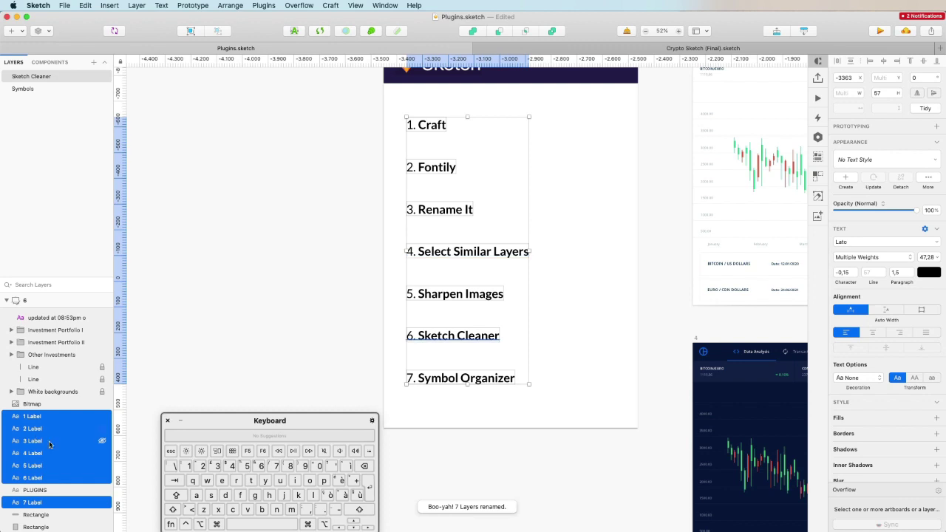
{"action": "left_click", "coordinate": [336, 271]}
Review the matching criteria offered by the Select Similar Layers plugin.
{"action": "scroll", "coordinate": [335, 271], "scroll_direction": "down", "scroll_amount": 3}
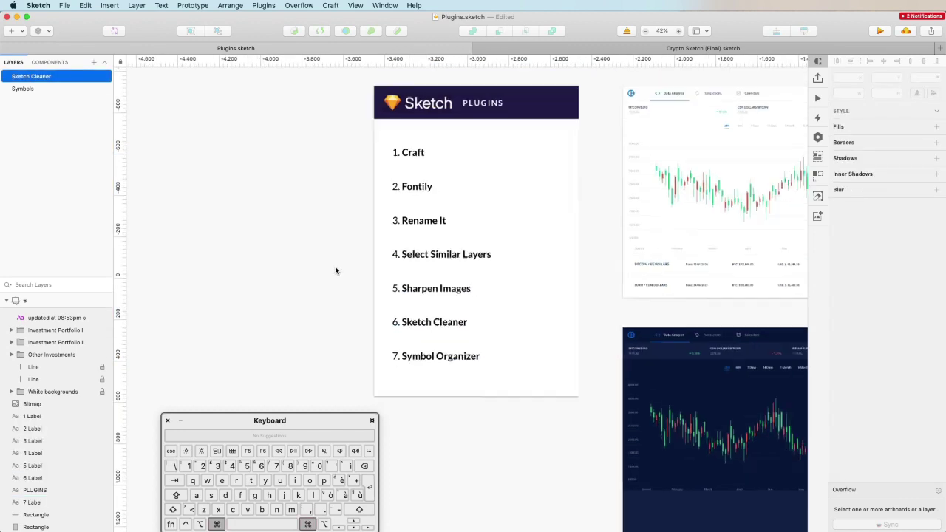
{"action": "scroll", "coordinate": [335, 271], "scroll_direction": "right", "scroll_amount": 2}
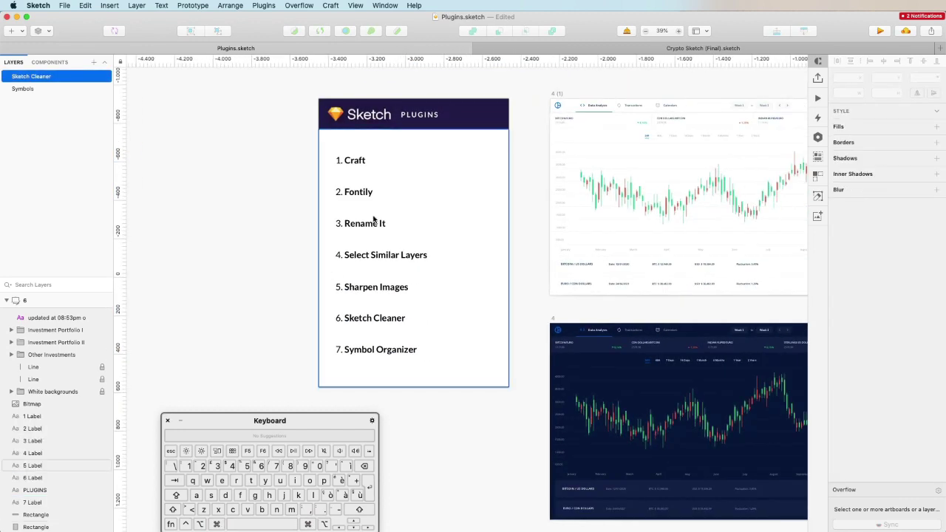
{"action": "scroll", "coordinate": [374, 226], "scroll_direction": "up", "scroll_amount": 3}
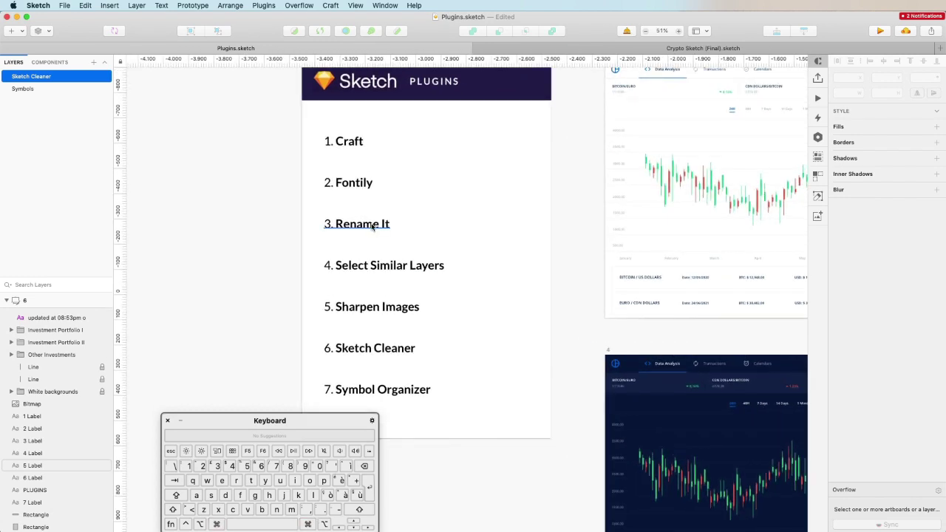
{"action": "scroll", "coordinate": [374, 226], "scroll_direction": "right", "scroll_amount": 1}
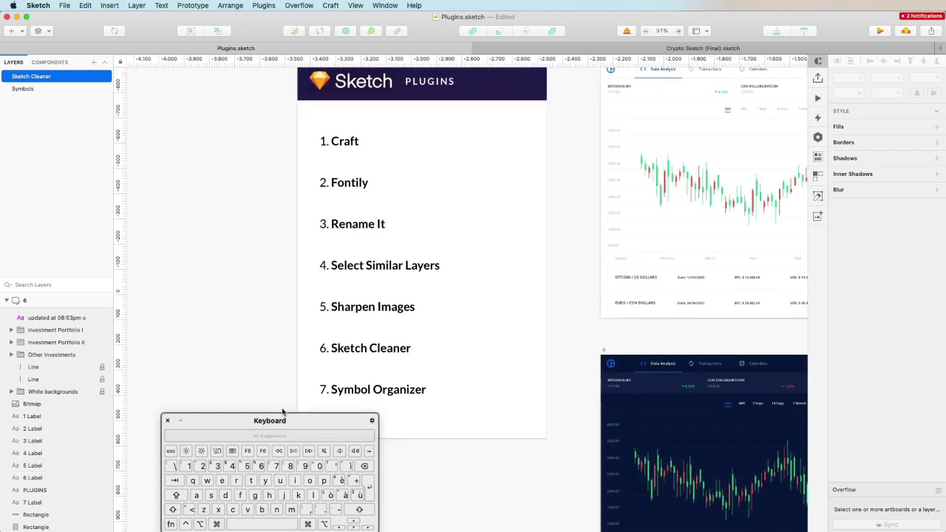
{"action": "scroll", "coordinate": [284, 411], "scroll_direction": "right", "scroll_amount": 2}
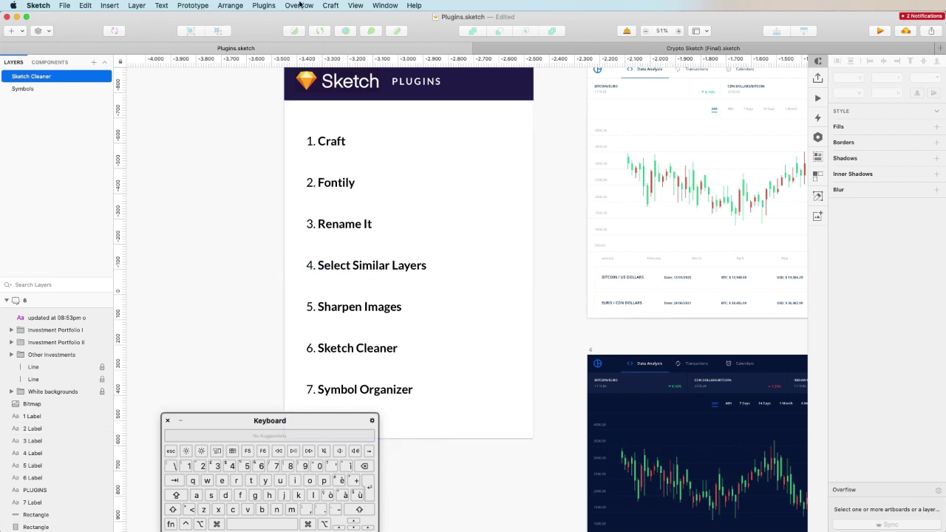
{"action": "left_click", "coordinate": [274, 6]}
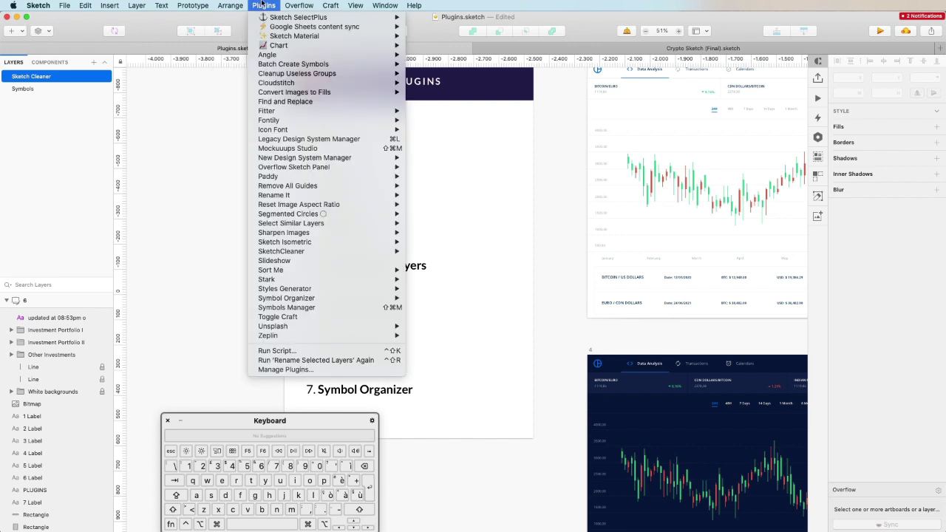
{"action": "mouse_move", "coordinate": [341, 224]}
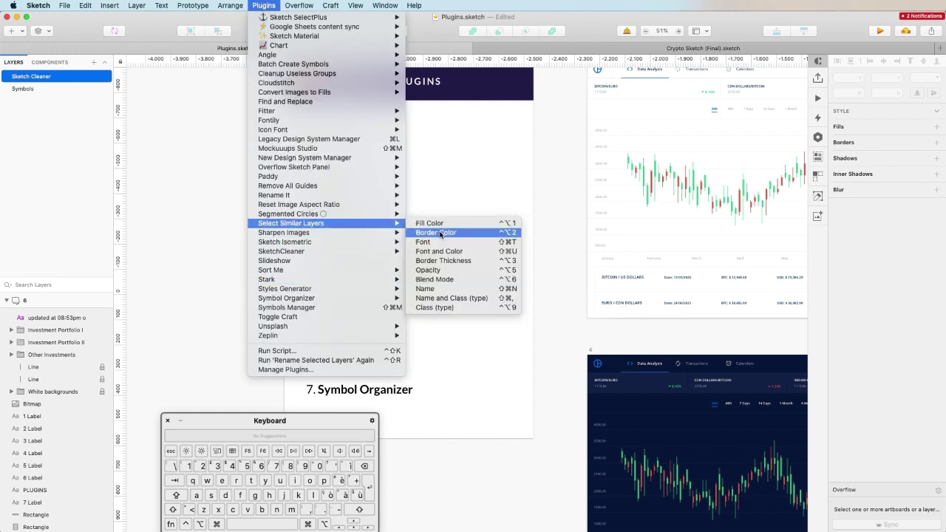
{"action": "left_click", "coordinate": [481, 198]}
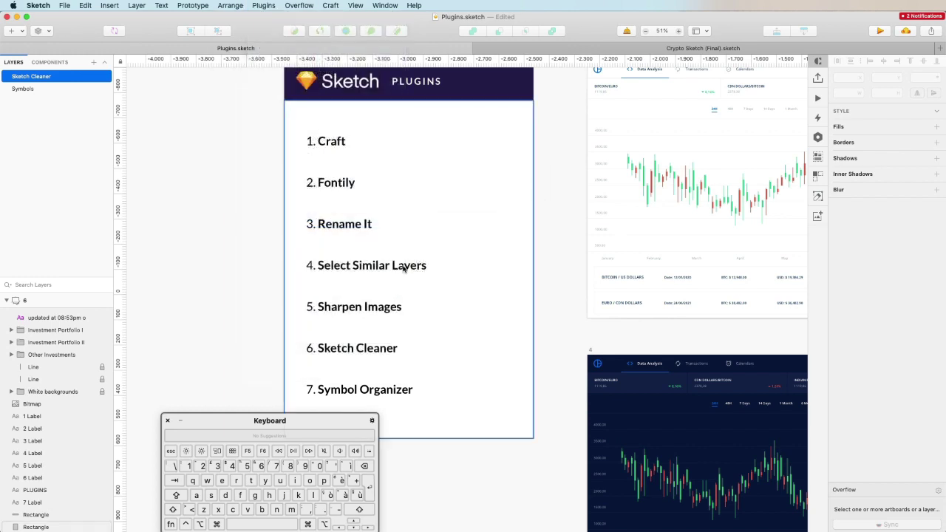
Select the "3. Rename It" text on the plugin list and use Select Similar Layers to select every layer with the same font.
{"action": "left_click", "coordinate": [353, 226]}
{"action": "left_click", "coordinate": [266, 5]}
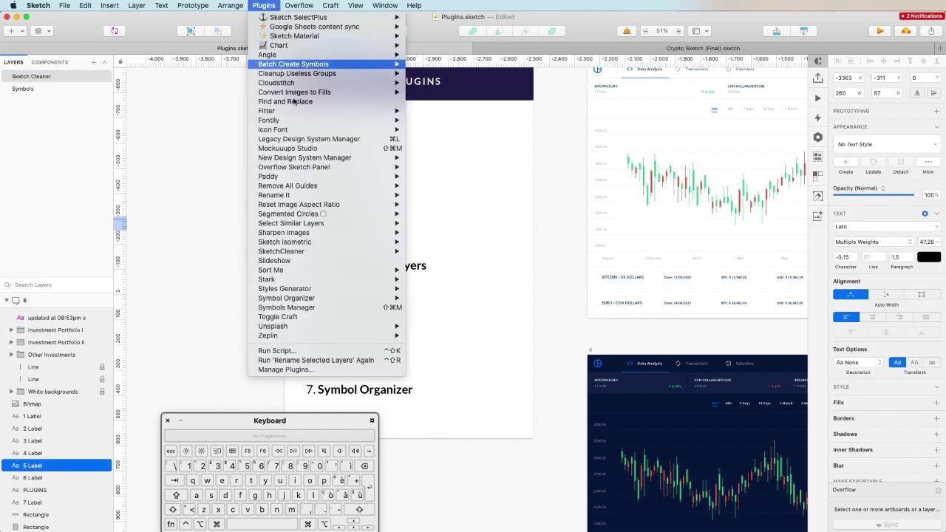
{"action": "mouse_move", "coordinate": [337, 223]}
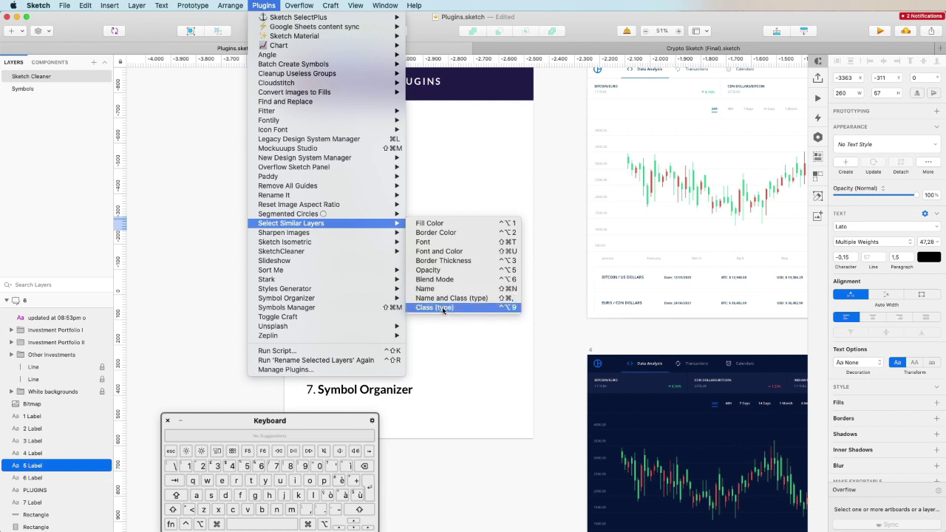
{"action": "left_click", "coordinate": [438, 244]}
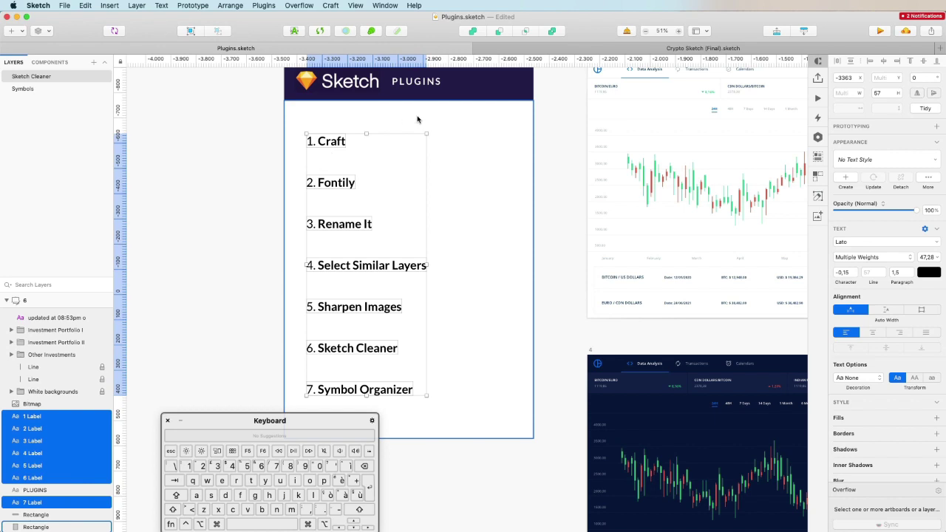
Select the February label below the chart on artboard 4 (1) and use Select Similar Layers to select all layers sharing its font.
{"action": "scroll", "coordinate": [391, 187], "scroll_direction": "right", "scroll_amount": 5}
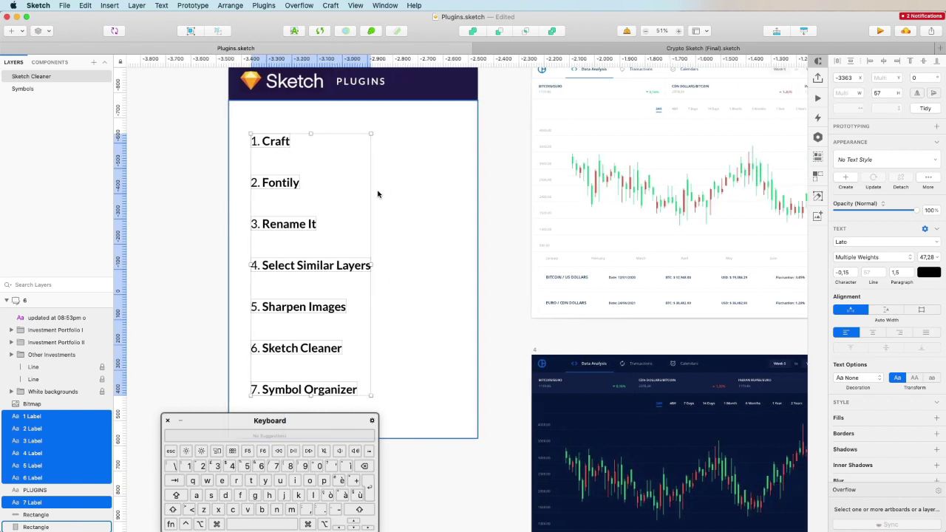
{"action": "scroll", "coordinate": [438, 233], "scroll_direction": "right", "scroll_amount": 10}
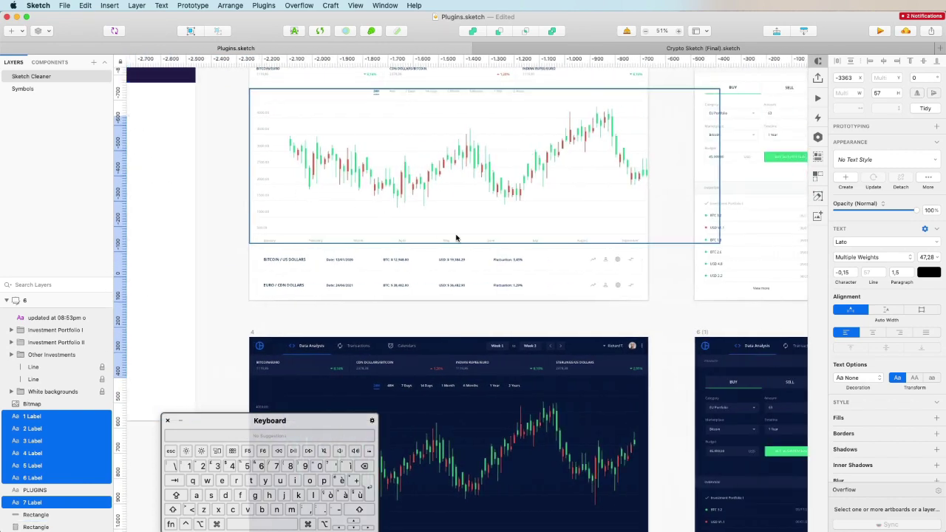
{"action": "scroll", "coordinate": [323, 237], "scroll_direction": "up", "scroll_amount": 5}
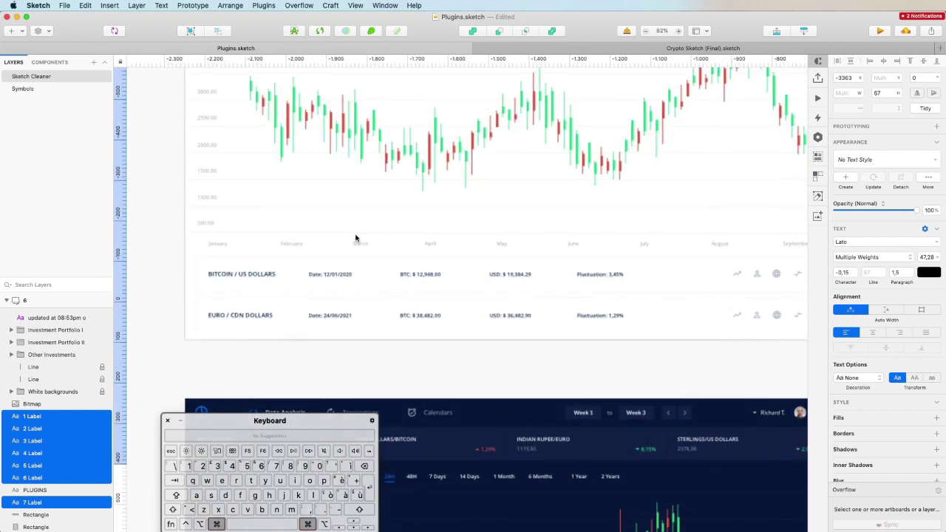
{"action": "left_click", "coordinate": [292, 247]}
{"action": "scroll", "coordinate": [287, 249], "scroll_direction": "up", "scroll_amount": 3}
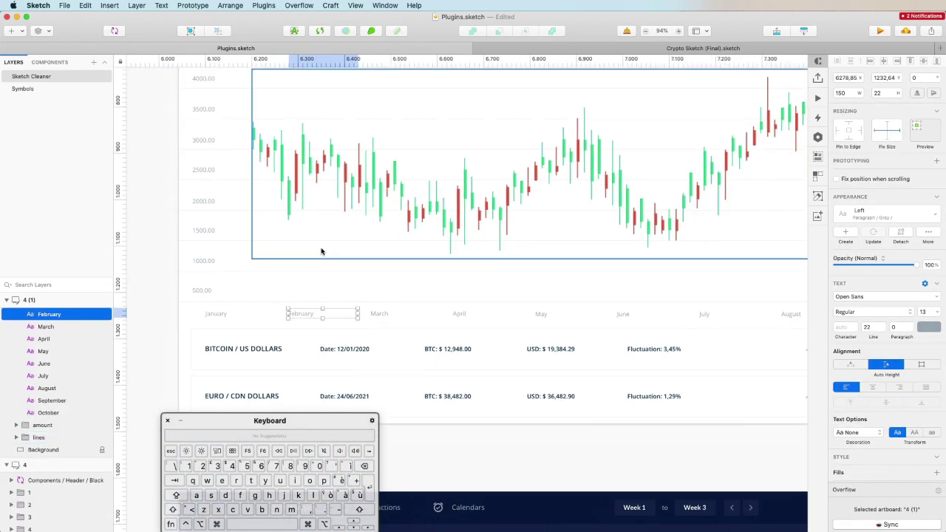
{"action": "scroll", "coordinate": [277, 144], "scroll_direction": "down", "scroll_amount": 5}
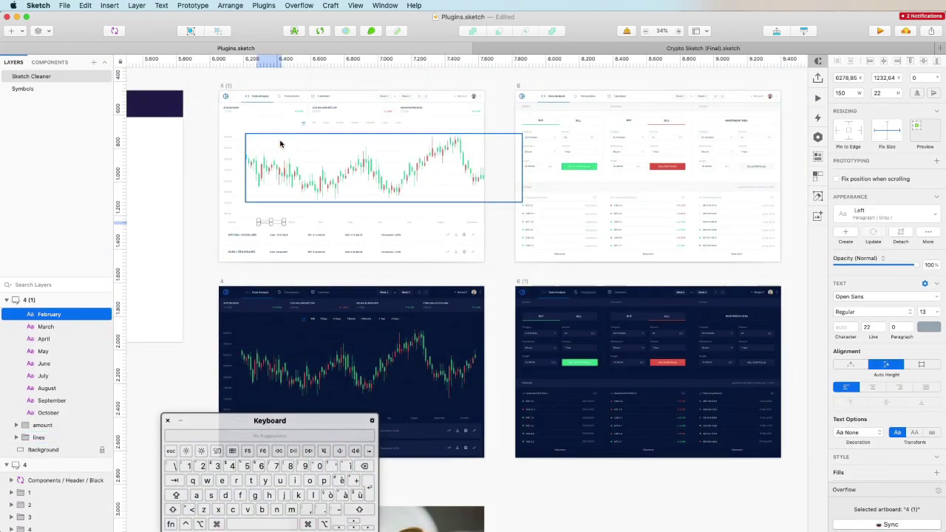
{"action": "left_click", "coordinate": [263, 5]}
{"action": "mouse_move", "coordinate": [331, 217]}
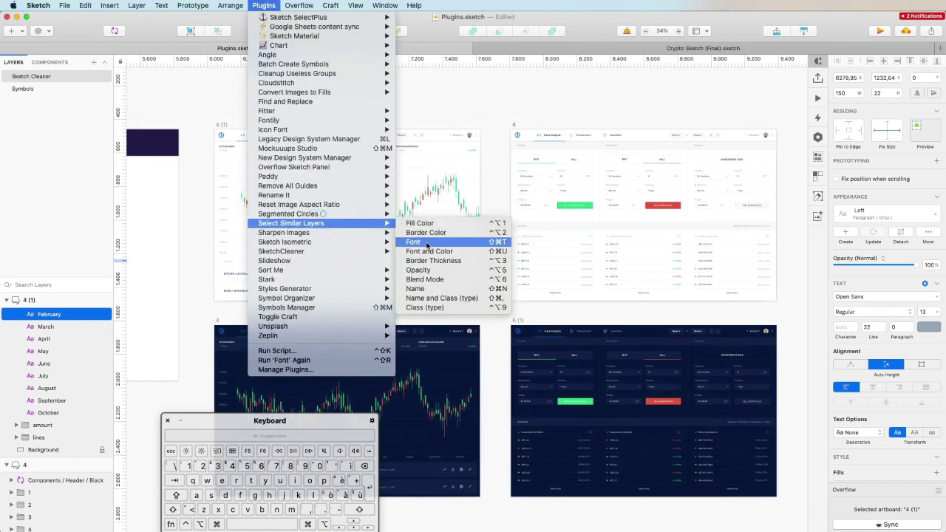
{"action": "left_click", "coordinate": [427, 243]}
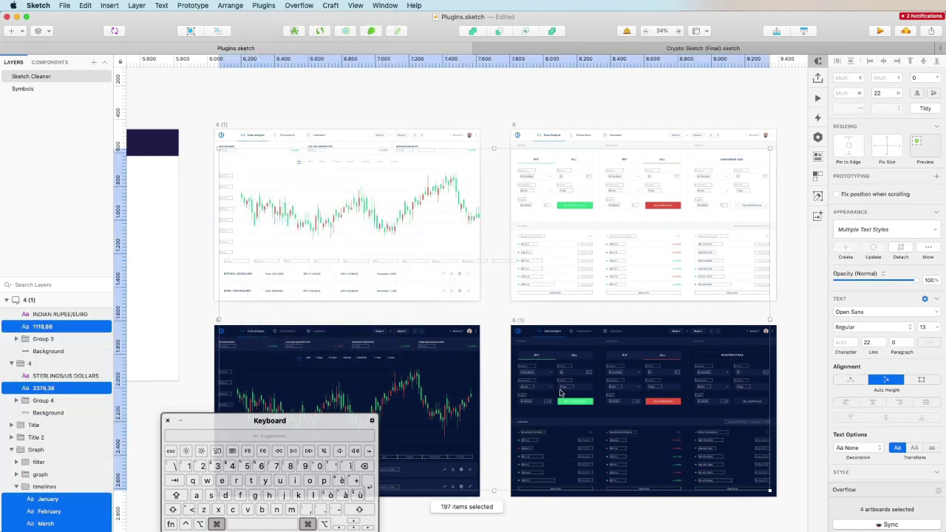
{"action": "scroll", "coordinate": [560, 393], "scroll_direction": "up", "scroll_amount": 1}
{"action": "scroll", "coordinate": [561, 393], "scroll_direction": "down", "scroll_amount": 1}
{"action": "scroll", "coordinate": [561, 393], "scroll_direction": "down", "scroll_amount": 2}
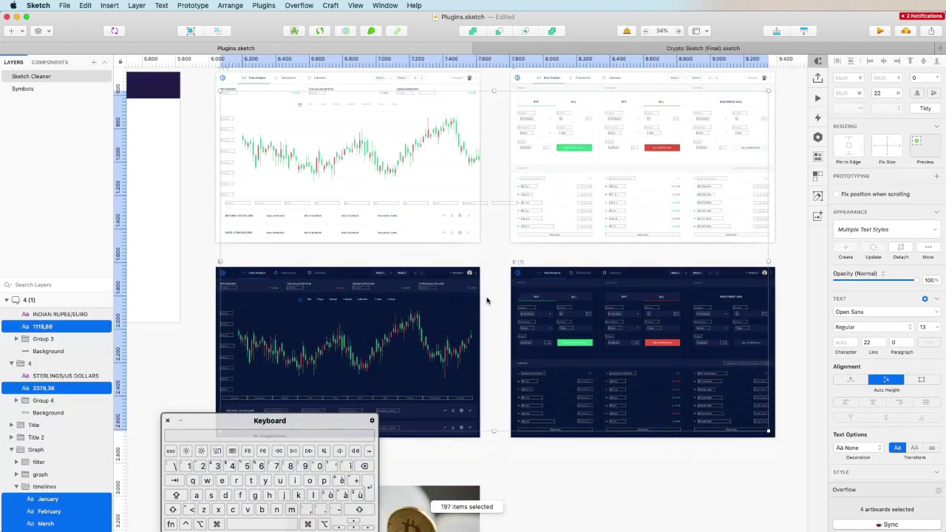
{"action": "scroll", "coordinate": [490, 252], "scroll_direction": "up", "scroll_amount": 2}
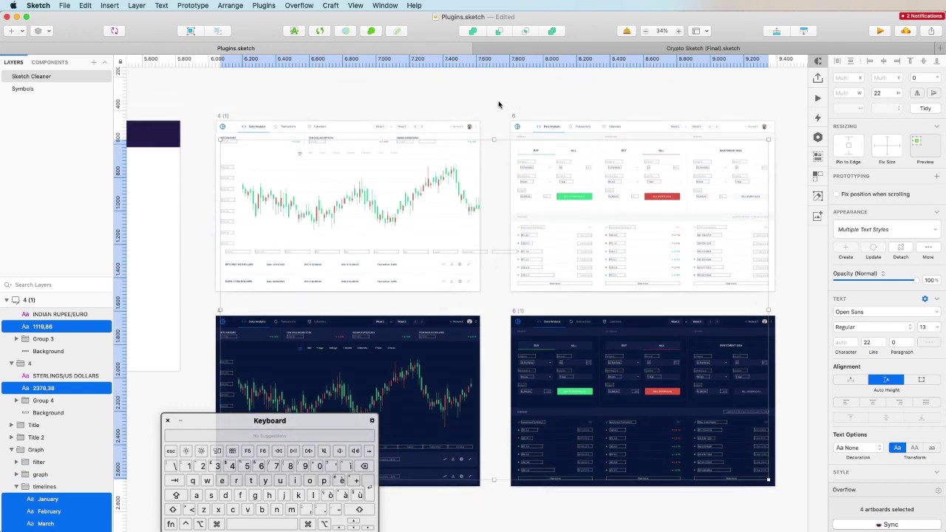
Clear the layer selection and look over the numbered plugin list.
{"action": "scroll", "coordinate": [499, 105], "scroll_direction": "left", "scroll_amount": 1}
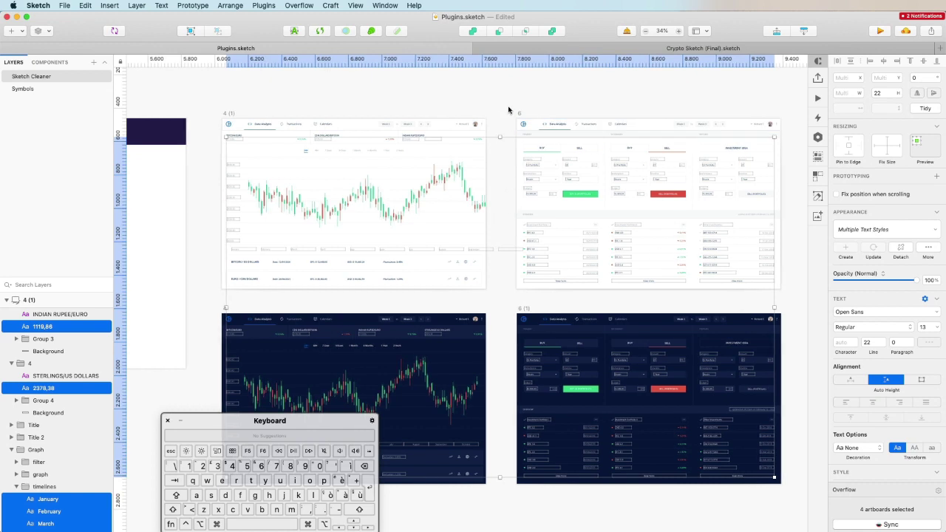
{"action": "left_click", "coordinate": [509, 109]}
{"action": "scroll", "coordinate": [509, 109], "scroll_direction": "left", "scroll_amount": 5}
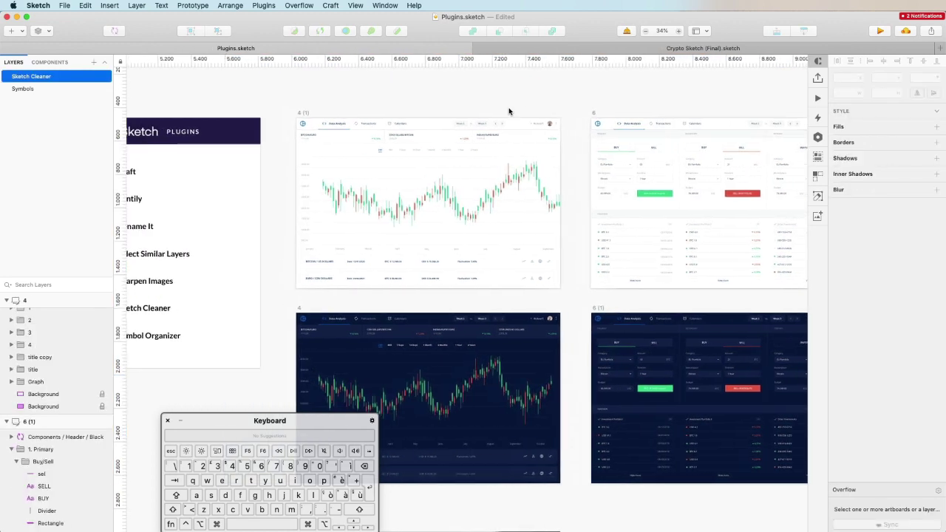
{"action": "scroll", "coordinate": [528, 110], "scroll_direction": "up", "scroll_amount": 2}
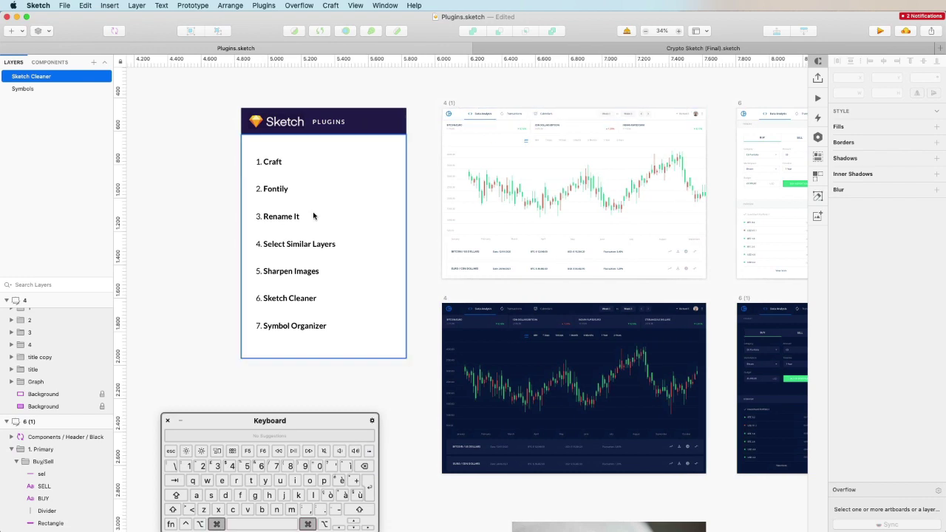
{"action": "scroll", "coordinate": [313, 213], "scroll_direction": "up", "scroll_amount": 3}
{"action": "scroll", "coordinate": [312, 214], "scroll_direction": "up", "scroll_amount": 2}
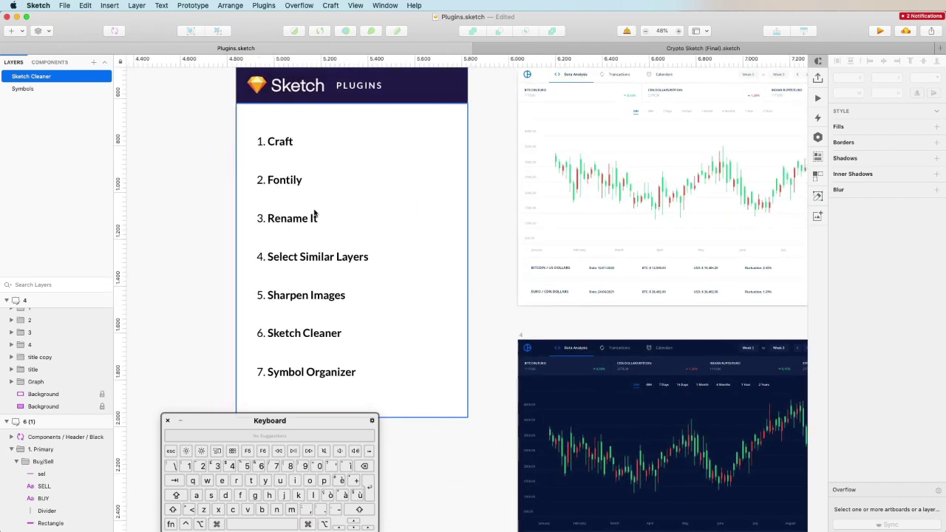
{"action": "left_click_drag", "start_coordinate": [288, 421], "coordinate": [129, 415]}
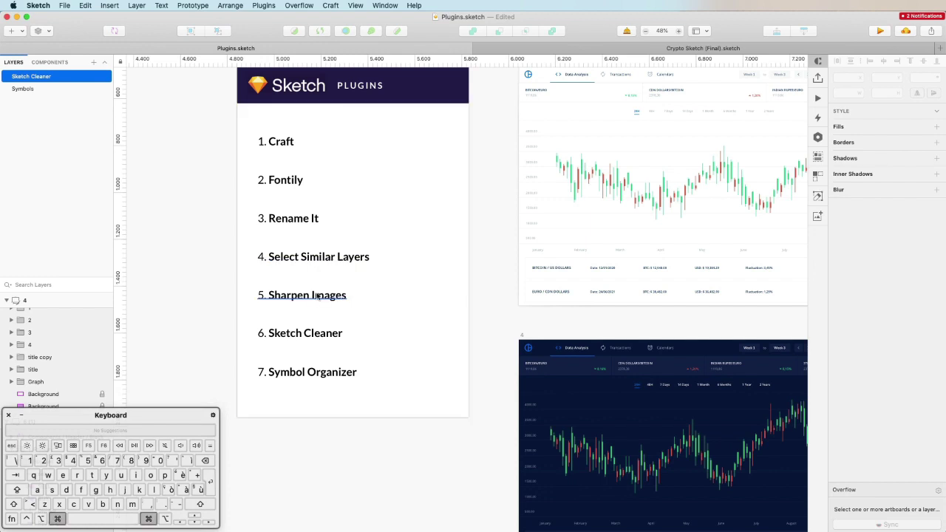
{"action": "scroll", "coordinate": [318, 295], "scroll_direction": "up", "scroll_amount": 3}
{"action": "scroll", "coordinate": [317, 295], "scroll_direction": "down", "scroll_amount": 3}
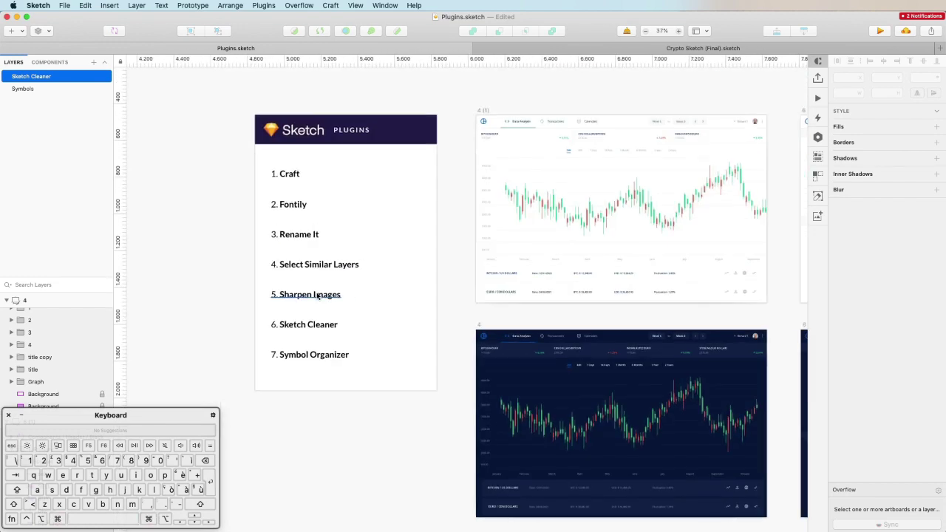
Sharpen the bitcoin photo below the artboards with the Sharpen Images preset Sharpen Hard (0.4px / 1.8).
{"action": "scroll", "coordinate": [317, 296], "scroll_direction": "down", "scroll_amount": 10}
{"action": "scroll", "coordinate": [559, 274], "scroll_direction": "up", "scroll_amount": 6}
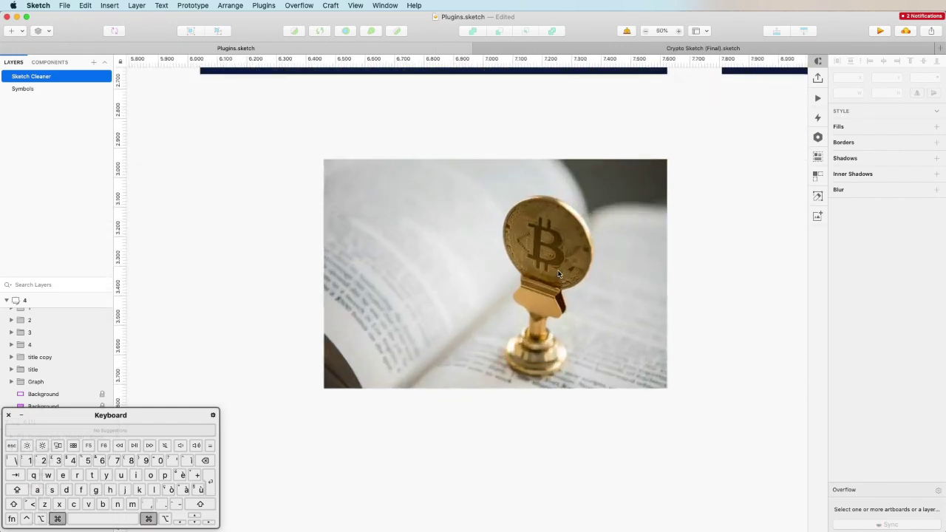
{"action": "scroll", "coordinate": [558, 275], "scroll_direction": "down", "scroll_amount": 3}
{"action": "scroll", "coordinate": [558, 275], "scroll_direction": "up", "scroll_amount": 1}
{"action": "scroll", "coordinate": [559, 274], "scroll_direction": "up", "scroll_amount": 3}
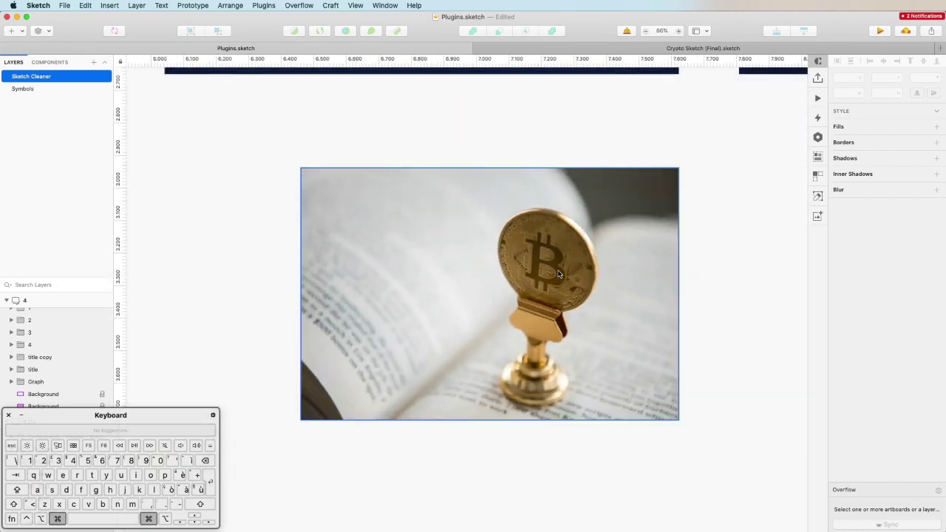
{"action": "left_click", "coordinate": [535, 211]}
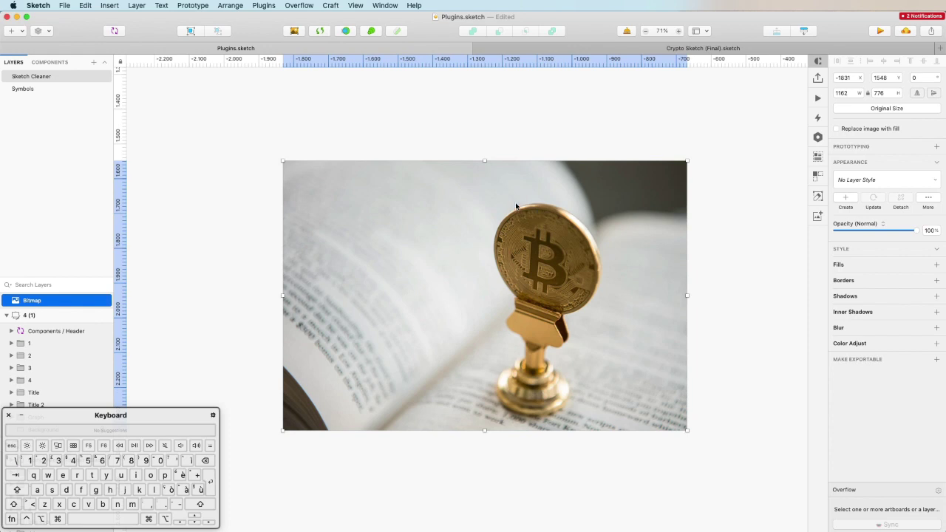
{"action": "left_click", "coordinate": [266, 5]}
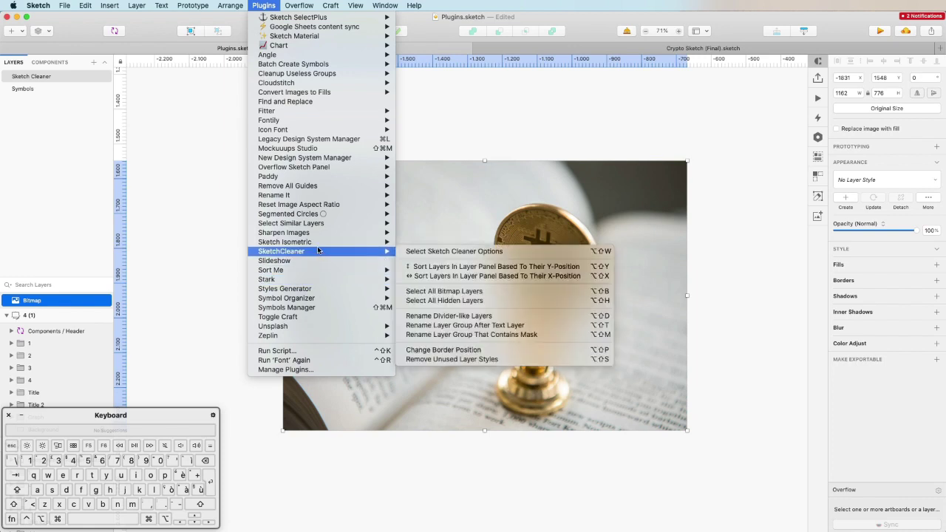
{"action": "mouse_move", "coordinate": [314, 241]}
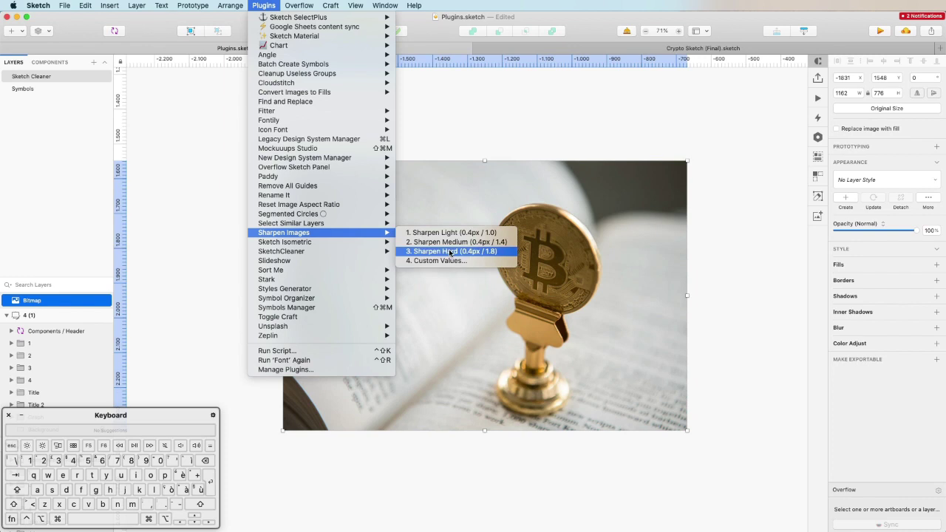
{"action": "left_click", "coordinate": [450, 251]}
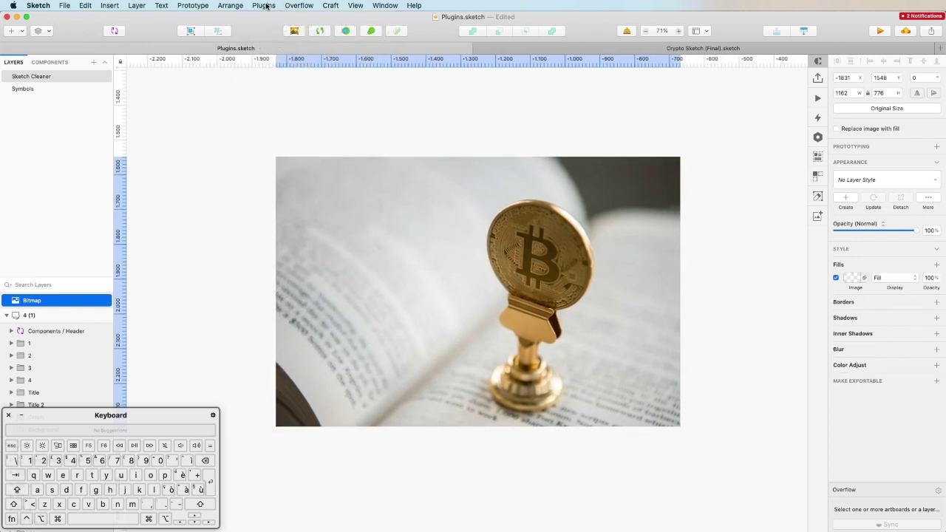
Run Sharpen Hard (0.4px / 1.8) on the bitcoin photo a second time and deselect it.
{"action": "left_click", "coordinate": [275, 5]}
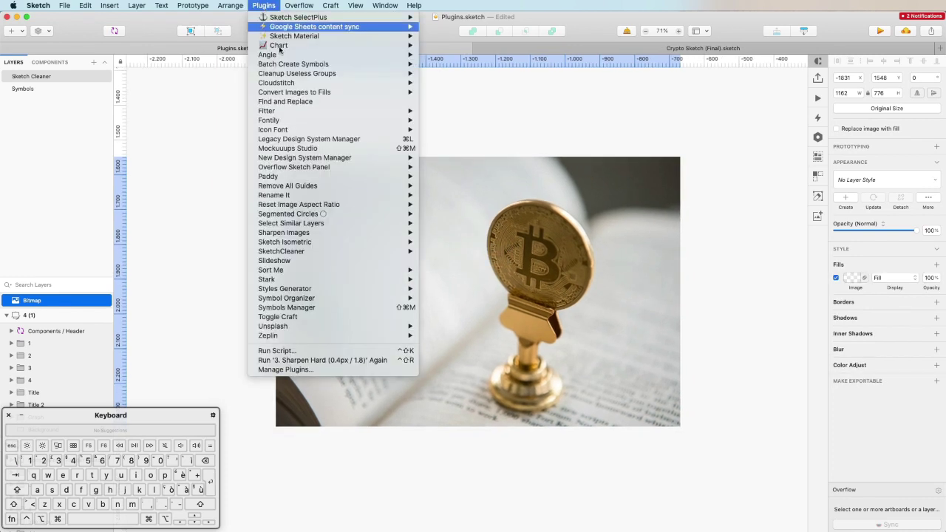
{"action": "left_click", "coordinate": [328, 361]}
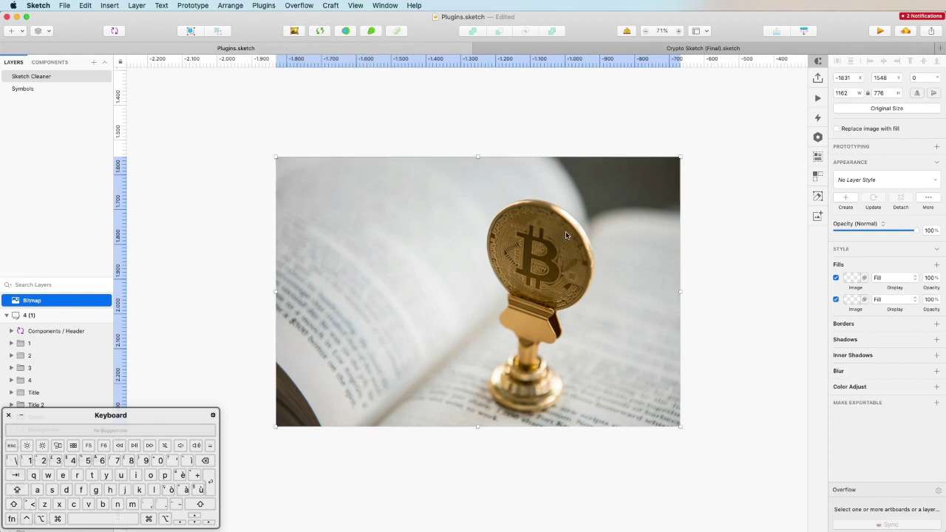
{"action": "scroll", "coordinate": [566, 235], "scroll_direction": "down", "scroll_amount": 5}
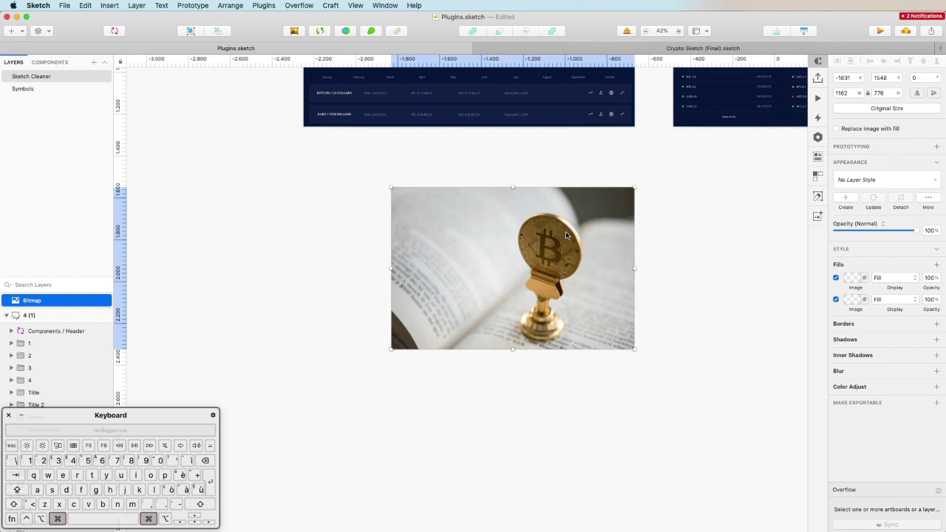
{"action": "left_click", "coordinate": [589, 168]}
Go back to the plugin list and look up the commands offered by SketchCleaner.
{"action": "scroll", "coordinate": [649, 213], "scroll_direction": "up", "scroll_amount": 3}
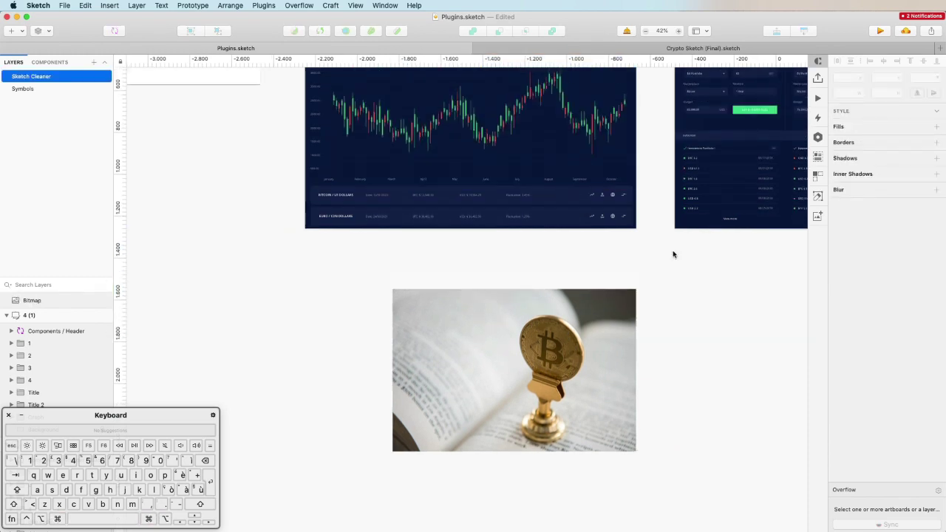
{"action": "scroll", "coordinate": [663, 253], "scroll_direction": "up", "scroll_amount": 2}
{"action": "scroll", "coordinate": [663, 253], "scroll_direction": "up", "scroll_amount": 1}
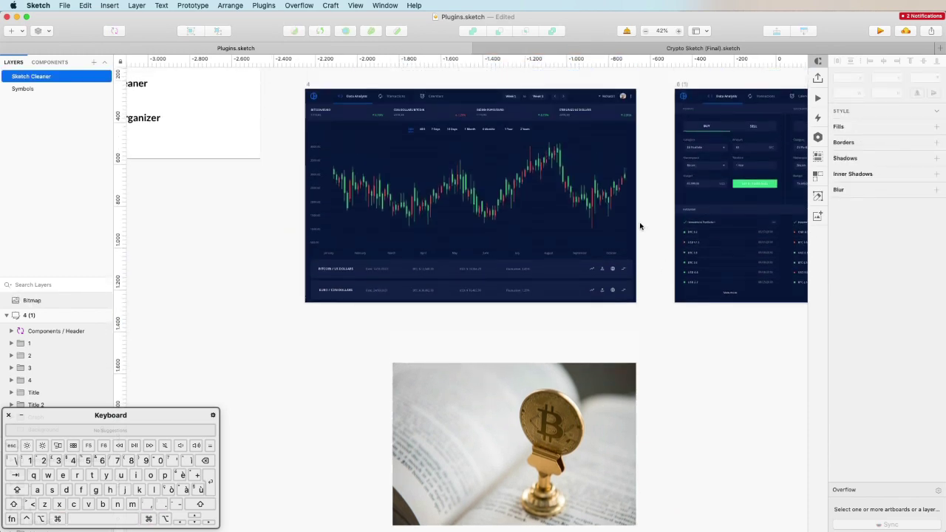
{"action": "scroll", "coordinate": [655, 212], "scroll_direction": "up", "scroll_amount": 4}
{"action": "scroll", "coordinate": [347, 126], "scroll_direction": "left", "scroll_amount": 5}
{"action": "scroll", "coordinate": [347, 126], "scroll_direction": "up", "scroll_amount": 3}
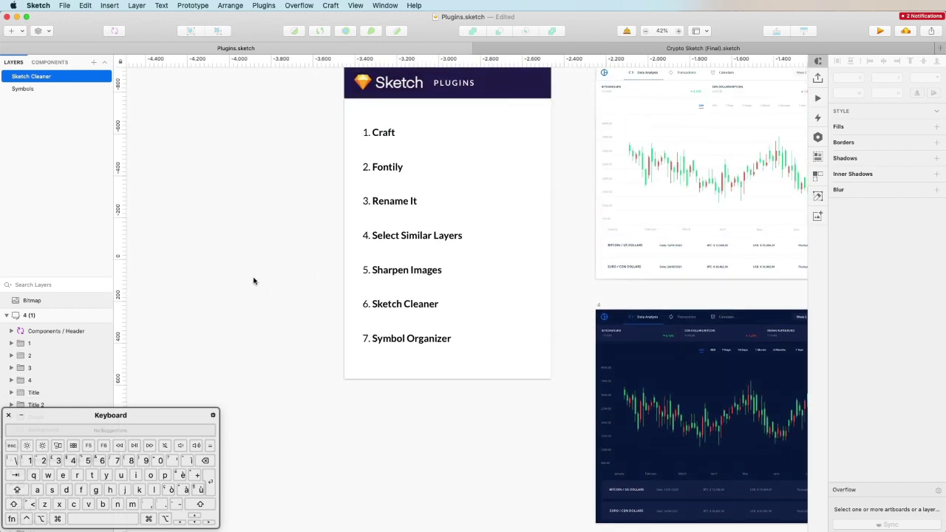
{"action": "scroll", "coordinate": [254, 281], "scroll_direction": "up", "scroll_amount": 2}
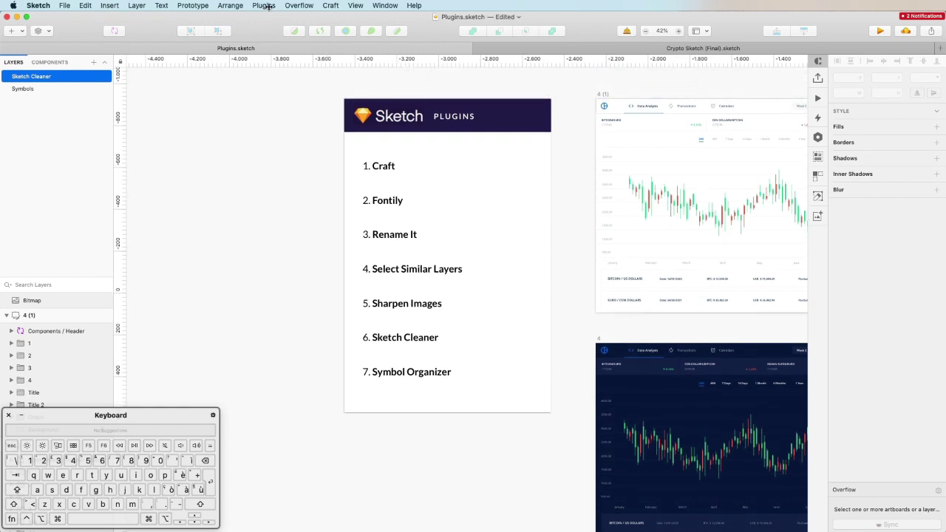
{"action": "left_click", "coordinate": [266, 6]}
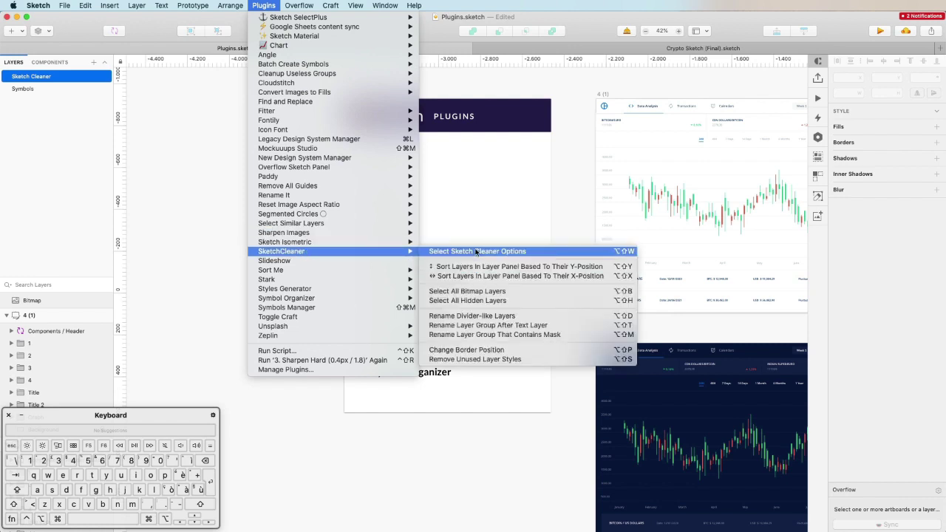
{"action": "left_click", "coordinate": [178, 226]}
Draw a 152 × 160 rectangle on the empty canvas beside the plugin list and duplicate it into a column of five.
{"action": "scroll", "coordinate": [178, 226], "scroll_direction": "left", "scroll_amount": 10}
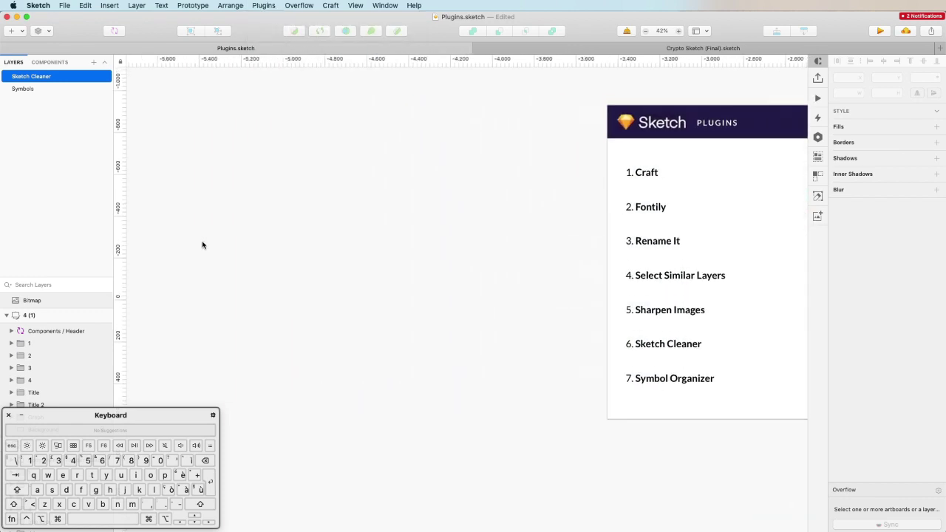
{"action": "key", "text": "r"}
{"action": "mouse_move", "coordinate": [334, 140]}
{"action": "left_mouse_down"}
{"action": "mouse_move", "coordinate": [397, 182]}
{"action": "mouse_move", "coordinate": [371, 183]}
{"action": "mouse_move", "coordinate": [350, 211]}
{"action": "left_mouse_up"}
{"action": "key", "text": "super+d"}
{"action": "key", "text": "super+d"}
{"action": "key", "text": "super+d"}
Duplicate the column of five rectangles twice to form a three-column grid, with columns 222 apart.
{"action": "left_click_drag", "start_coordinate": [308, 173], "coordinate": [437, 429]}
{"action": "left_click_drag", "start_coordinate": [348, 224], "coordinate": [431, 227]}
{"action": "key", "text": "super+d"}
{"action": "left_click", "coordinate": [327, 98]}
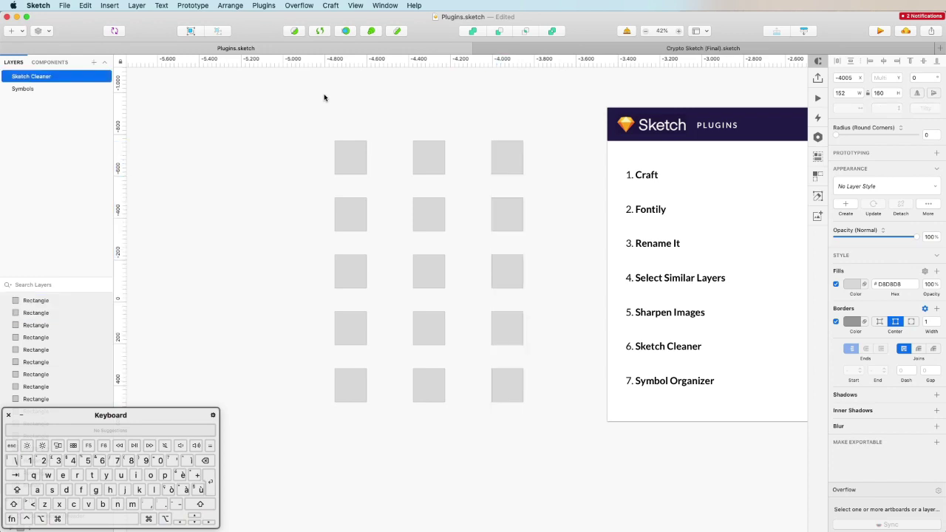
Rename all the rectangles in the grid with Rename It's ascending number sequence starting from 1, and clear the selection.
{"action": "left_click_drag", "start_coordinate": [333, 99], "coordinate": [532, 457]}
{"action": "key", "text": "super+shift+r"}
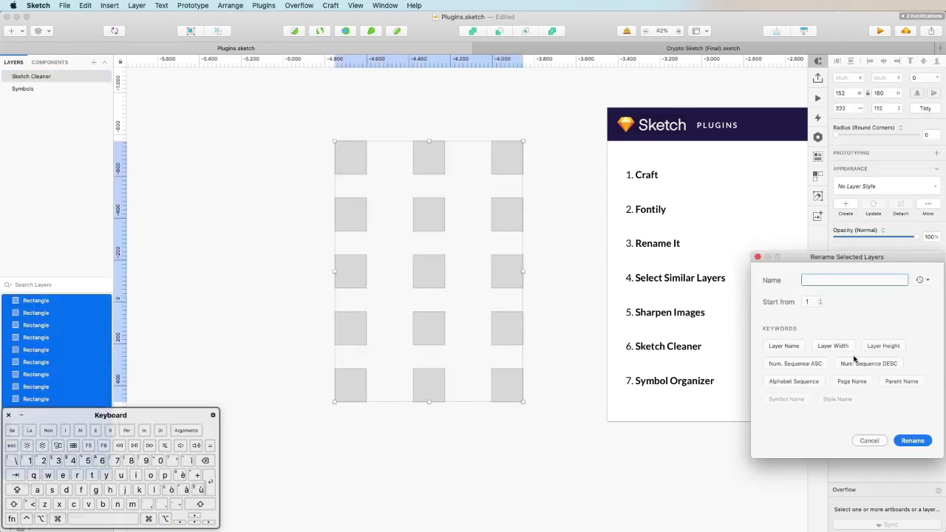
{"action": "left_click", "coordinate": [796, 363]}
{"action": "left_click", "coordinate": [911, 441]}
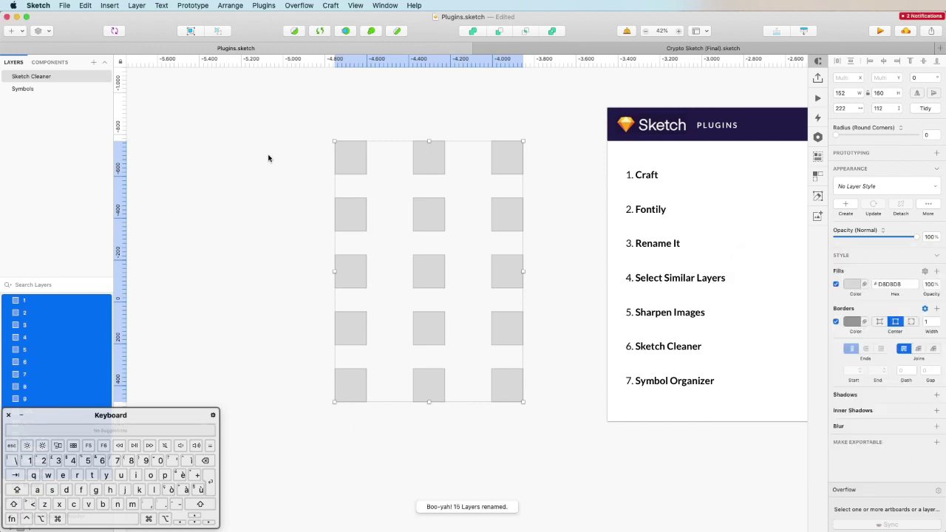
{"action": "left_click", "coordinate": [292, 153]}
Examine SketchCleaner's sorting, selecting and renaming commands with the rectangle grid and its numbered layers in view.
{"action": "scroll", "coordinate": [378, 150], "scroll_direction": "up", "scroll_amount": 5}
{"action": "scroll", "coordinate": [375, 143], "scroll_direction": "up", "scroll_amount": 1}
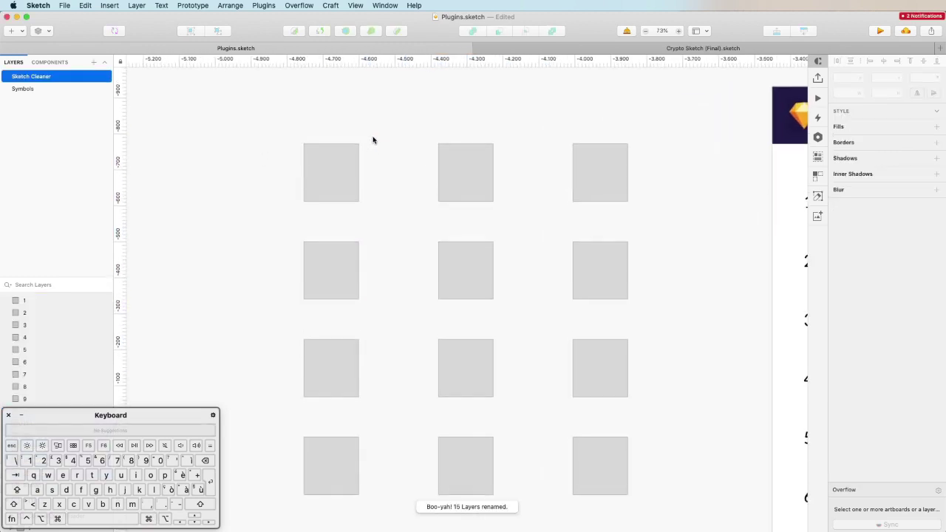
{"action": "scroll", "coordinate": [373, 141], "scroll_direction": "down", "scroll_amount": 2}
{"action": "scroll", "coordinate": [373, 141], "scroll_direction": "down", "scroll_amount": 2}
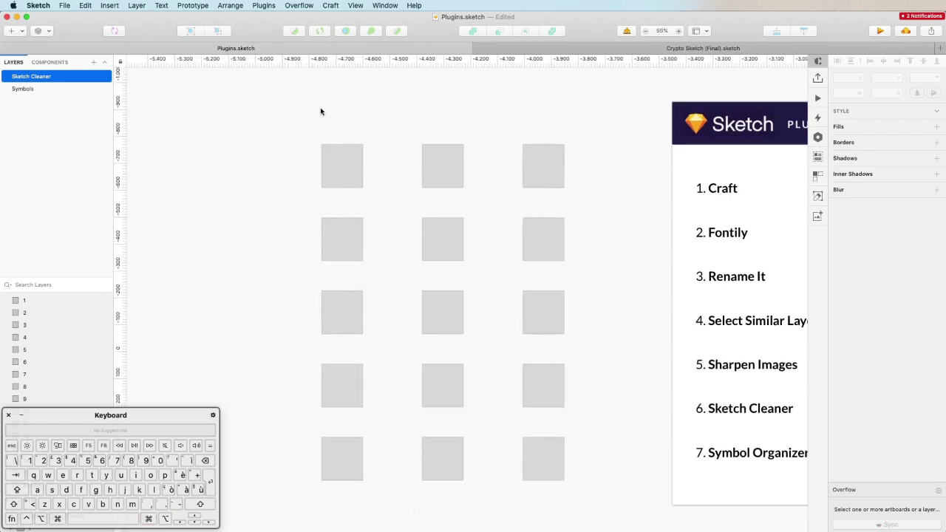
{"action": "left_click_drag", "start_coordinate": [158, 416], "coordinate": [285, 420]}
{"action": "scroll", "coordinate": [302, 143], "scroll_direction": "up", "scroll_amount": 1}
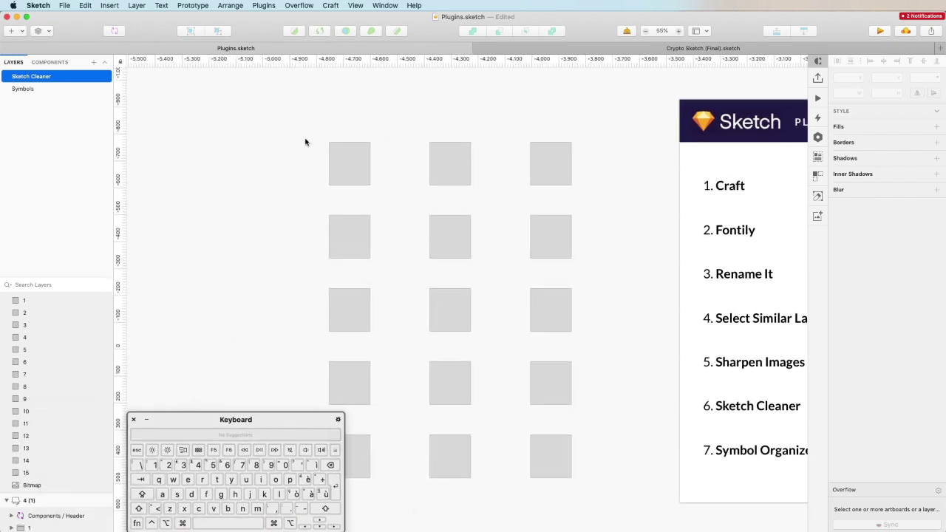
{"action": "left_click", "coordinate": [247, 5]}
{"action": "mouse_move", "coordinate": [254, 5]}
{"action": "mouse_move", "coordinate": [297, 300]}
{"action": "mouse_move", "coordinate": [294, 253]}
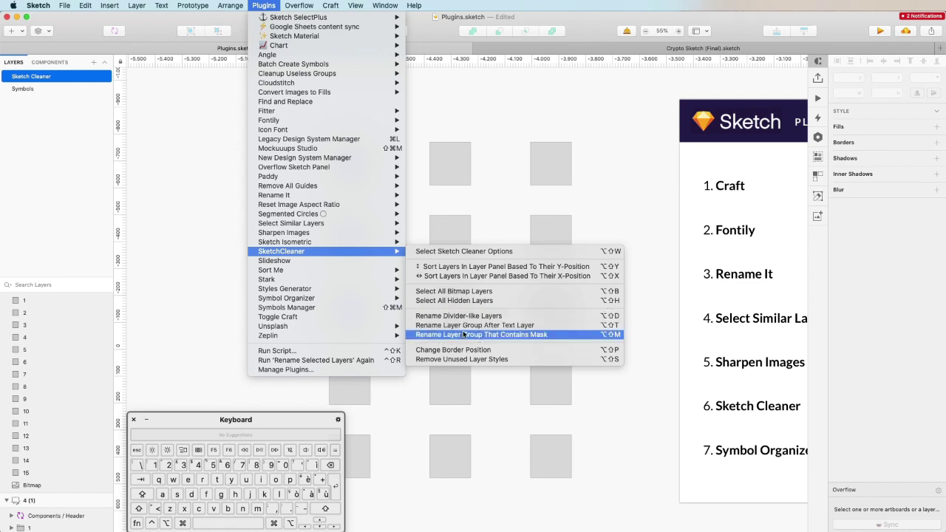
{"action": "left_click", "coordinate": [462, 270]}
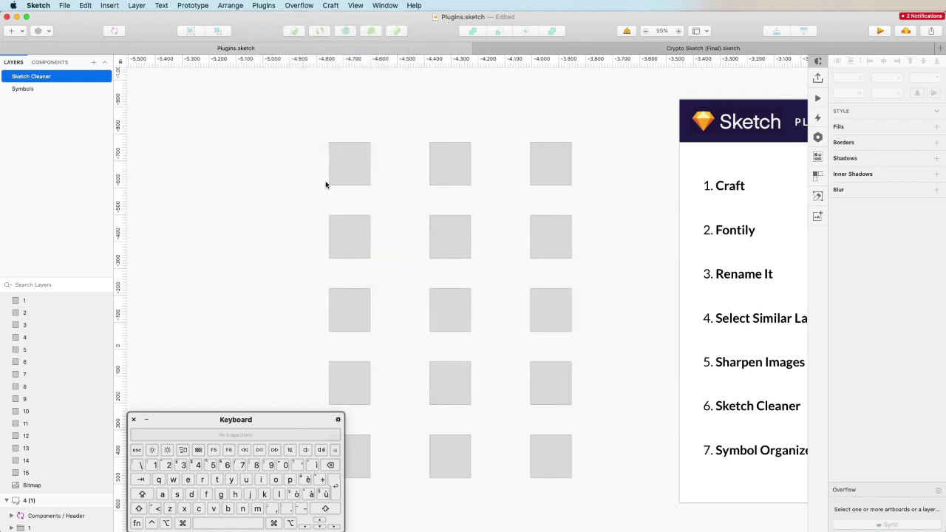
Select the three rectangles in the grid's second row and sort their layers by X-position with SketchCleaner.
{"action": "left_click_drag", "start_coordinate": [310, 205], "coordinate": [629, 261]}
{"action": "scroll", "coordinate": [629, 261], "scroll_direction": "left", "scroll_amount": 5}
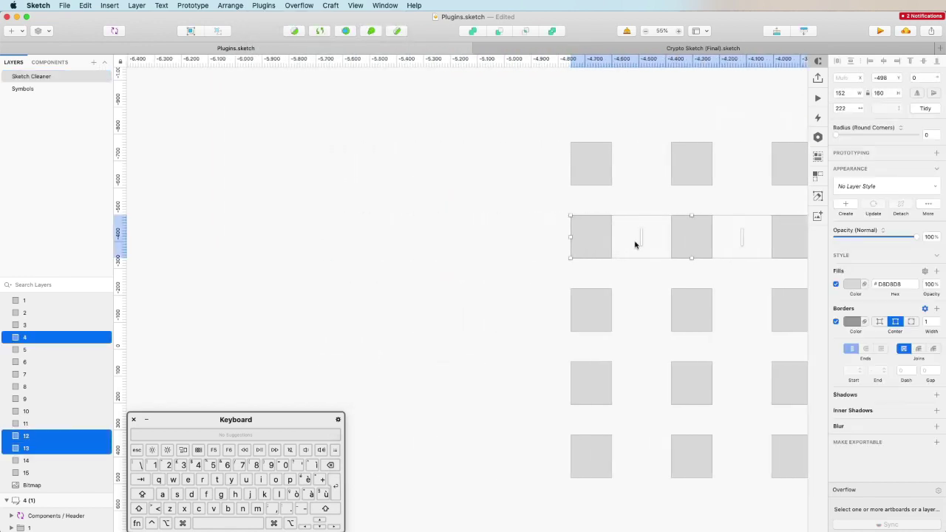
{"action": "scroll", "coordinate": [663, 233], "scroll_direction": "right", "scroll_amount": 5}
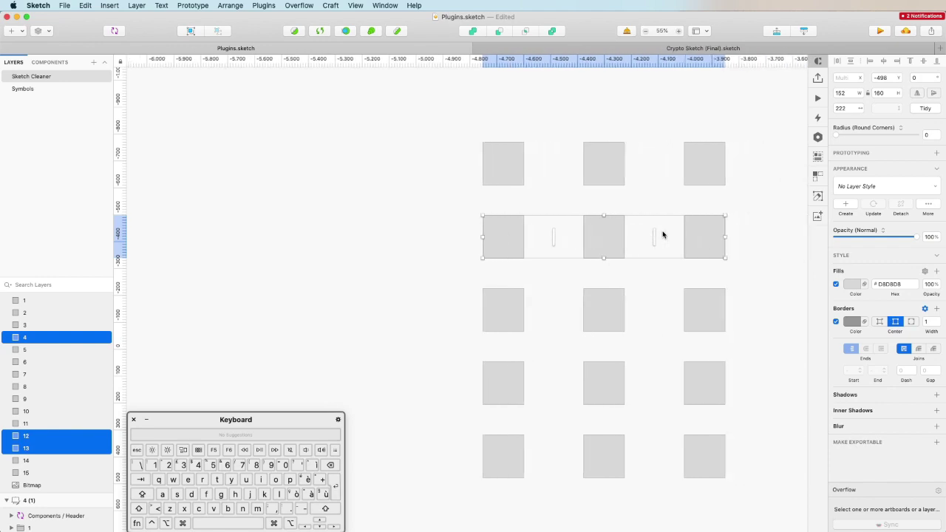
{"action": "left_click", "coordinate": [264, 5]}
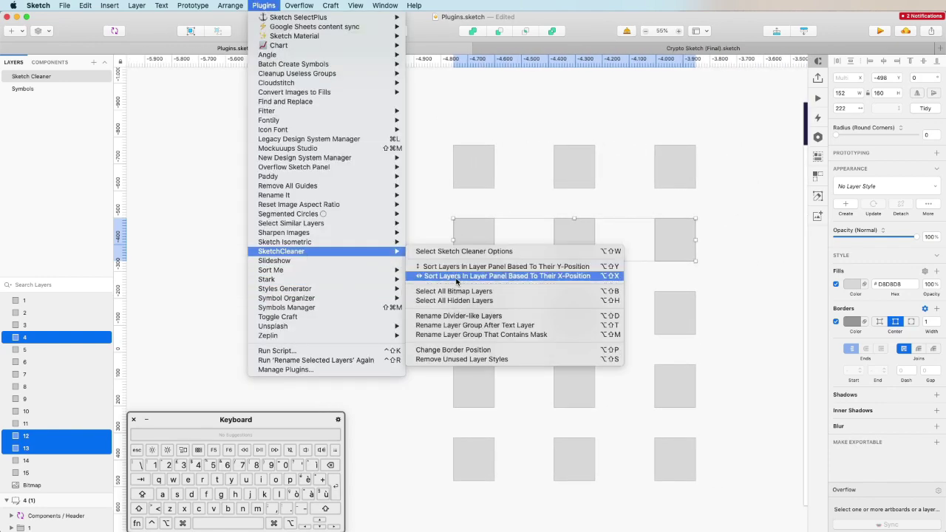
{"action": "left_click", "coordinate": [456, 275]}
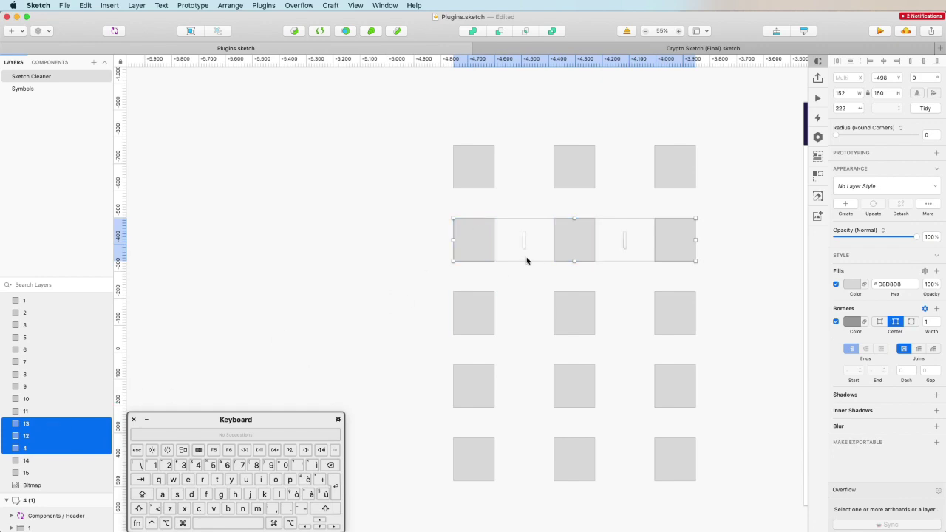
Check the layer order of the second row's rectangles by selecting each in turn, and reselect the whole row.
{"action": "left_click", "coordinate": [431, 247]}
{"action": "left_click", "coordinate": [466, 238]}
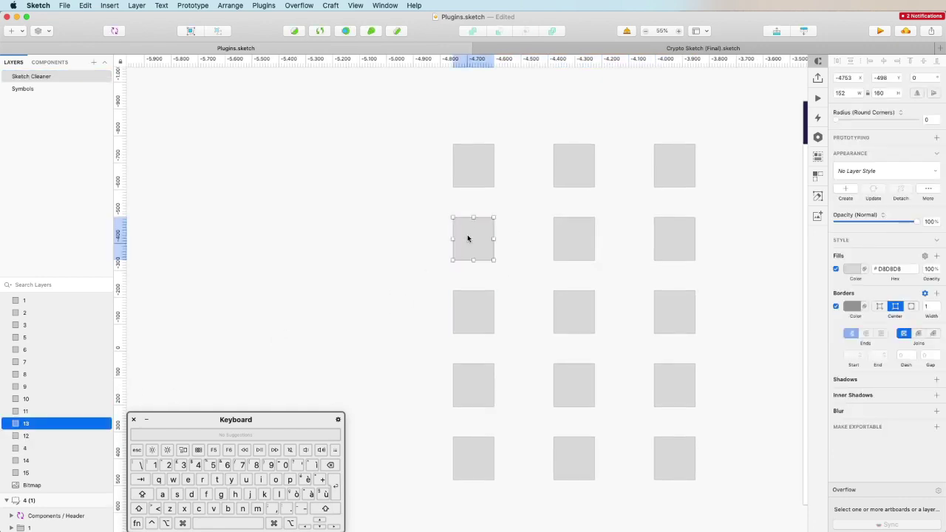
{"action": "left_click", "coordinate": [573, 241]}
{"action": "scroll", "coordinate": [665, 243], "scroll_direction": "right", "scroll_amount": 1}
{"action": "left_click", "coordinate": [677, 244]}
{"action": "left_click_drag", "start_coordinate": [414, 207], "coordinate": [712, 256]}
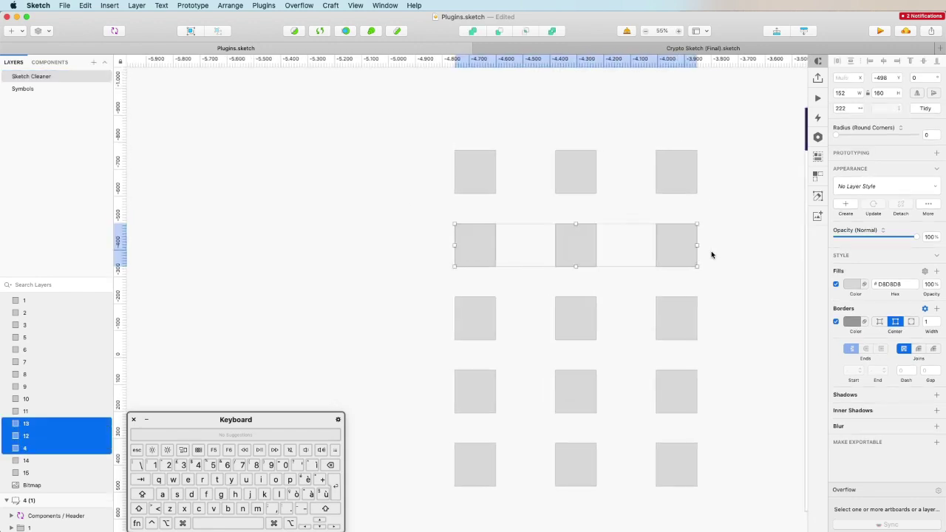
Rename the second row's three rectangles with Rename It's ascending number sequence starting from 1, and clear the selection.
{"action": "scroll", "coordinate": [707, 255], "scroll_direction": "down", "scroll_amount": 2}
{"action": "scroll", "coordinate": [708, 255], "scroll_direction": "left", "scroll_amount": 2}
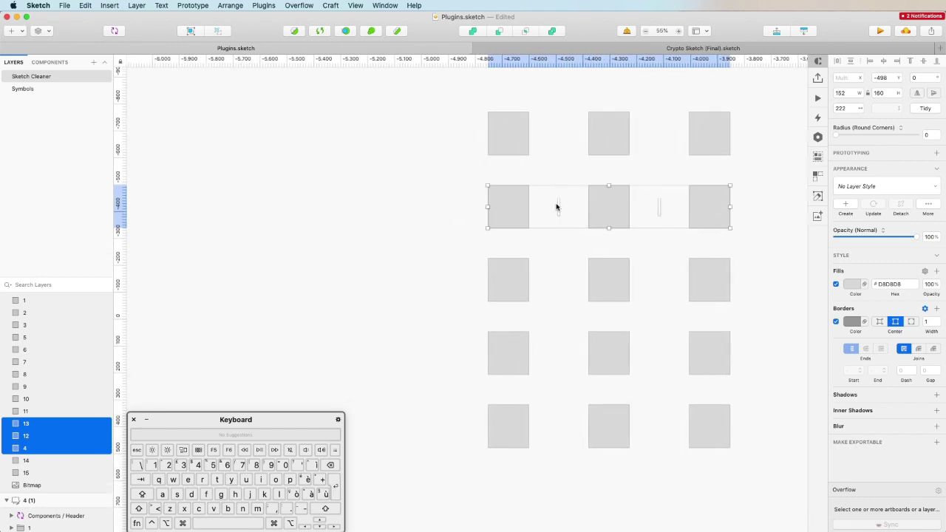
{"action": "scroll", "coordinate": [604, 188], "scroll_direction": "right", "scroll_amount": 2}
{"action": "key", "text": "cmd+r"}
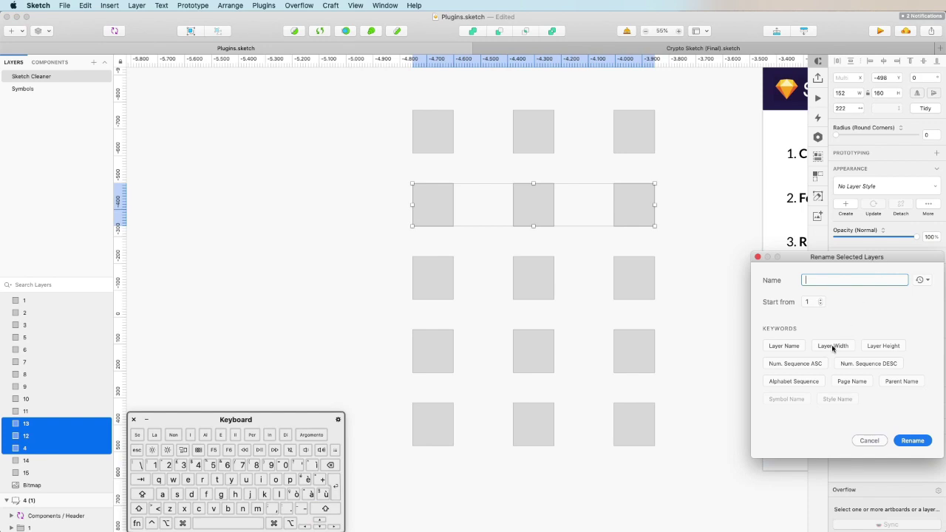
{"action": "left_click", "coordinate": [796, 363]}
{"action": "left_click", "coordinate": [917, 441]}
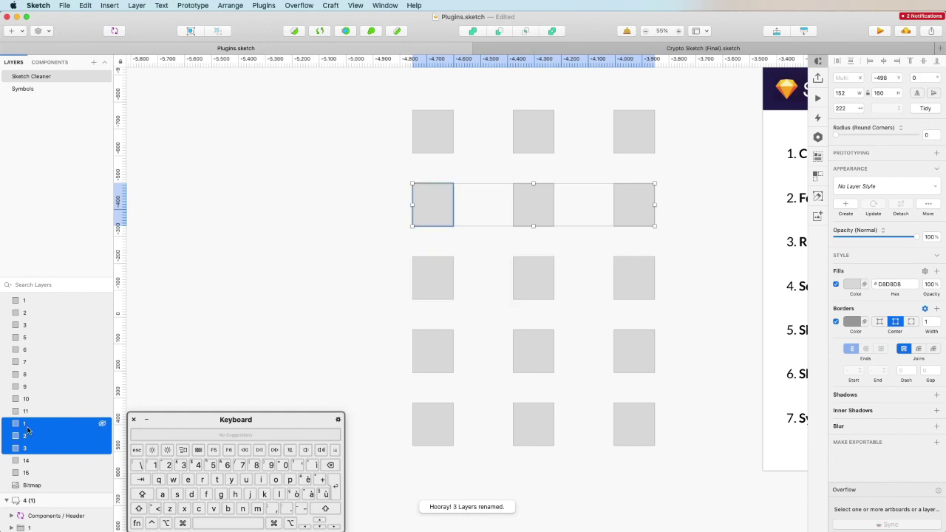
{"action": "left_click", "coordinate": [496, 177]}
Select the lower three rectangles in the grid's first column and sort their layers by Y-position with SketchCleaner.
{"action": "left_click_drag", "start_coordinate": [401, 252], "coordinate": [448, 464]}
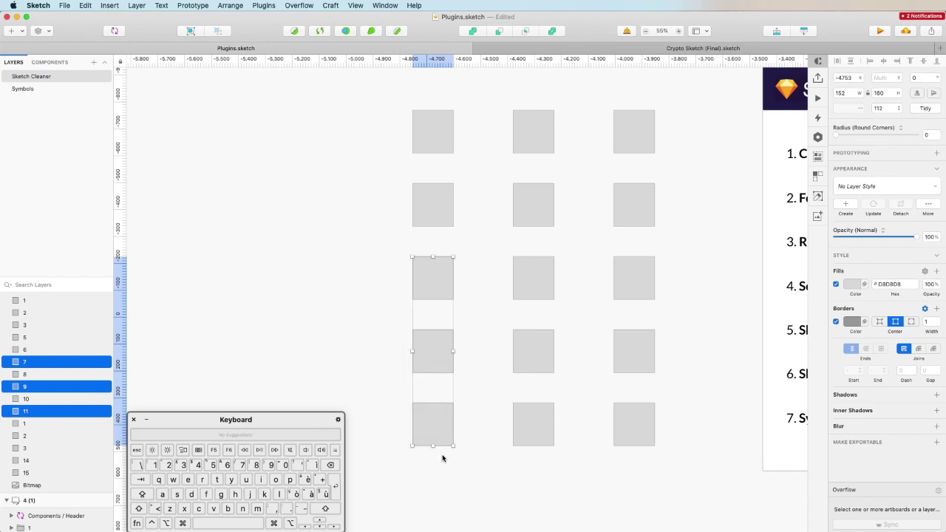
{"action": "left_click", "coordinate": [268, 5]}
{"action": "mouse_move", "coordinate": [308, 300]}
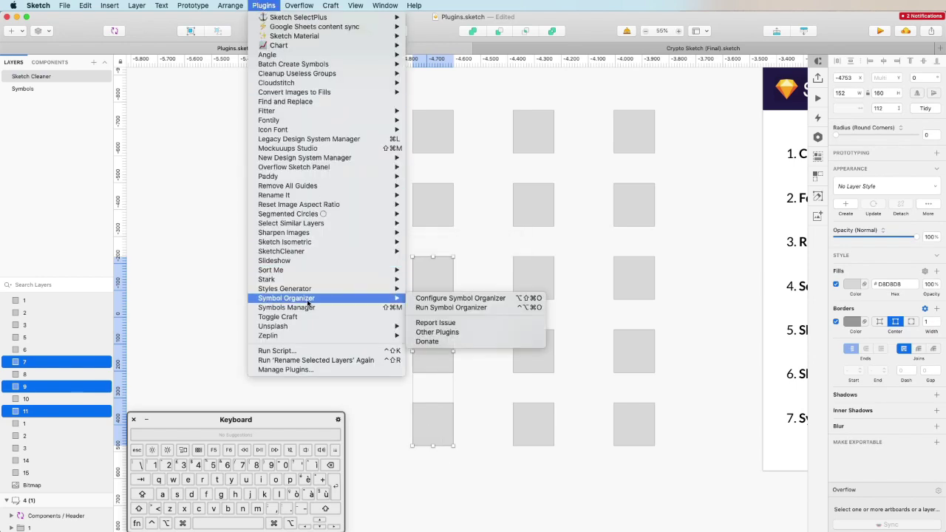
{"action": "mouse_move", "coordinate": [329, 252]}
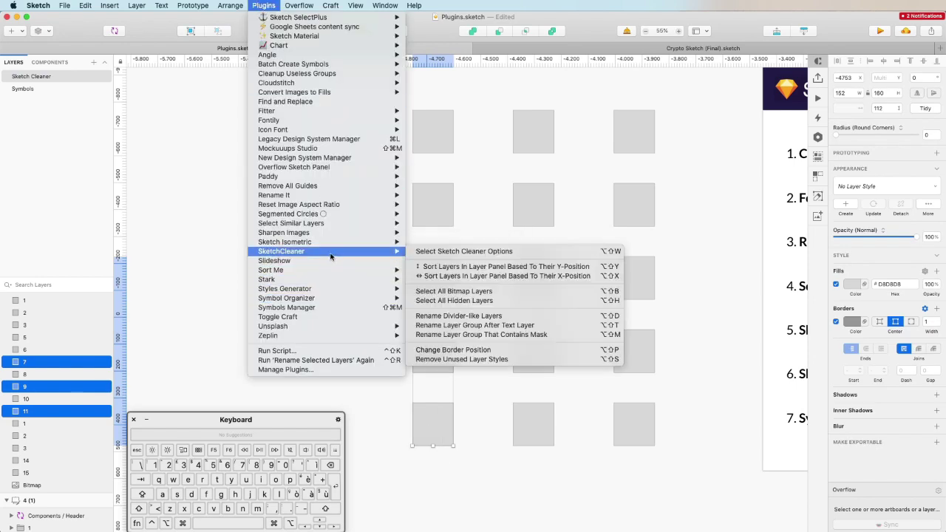
{"action": "left_click", "coordinate": [486, 267]}
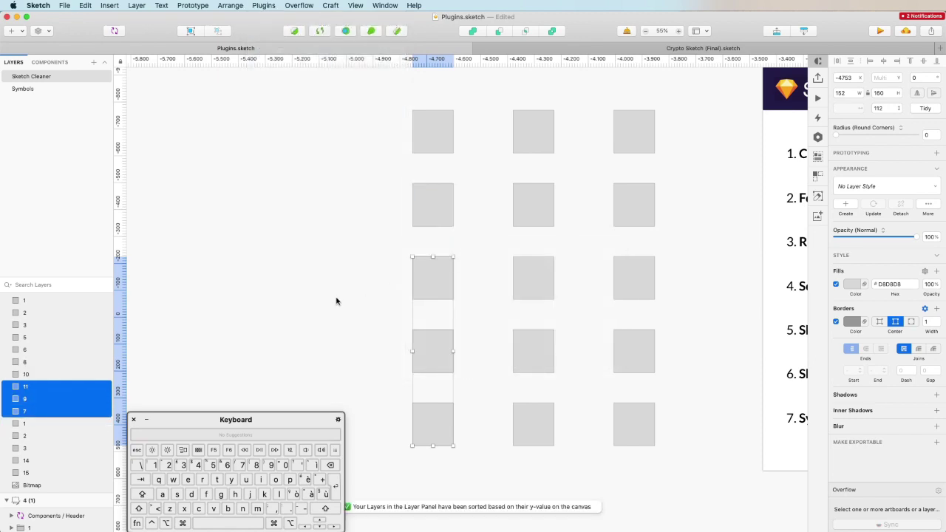
Rename the first column's three selected rectangles with Rename It's ascending number sequence starting from 1.
{"action": "key", "text": "super+shift+r"}
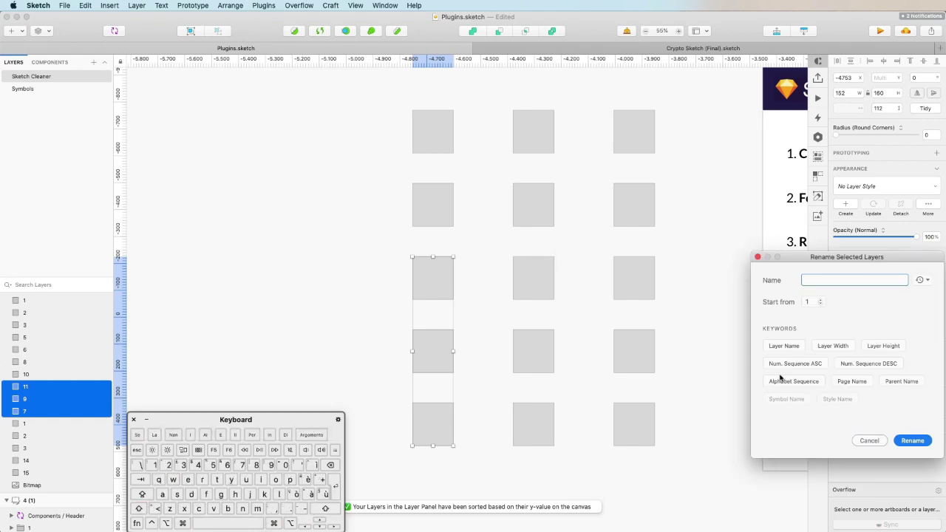
{"action": "left_click", "coordinate": [785, 363]}
{"action": "left_click", "coordinate": [912, 440]}
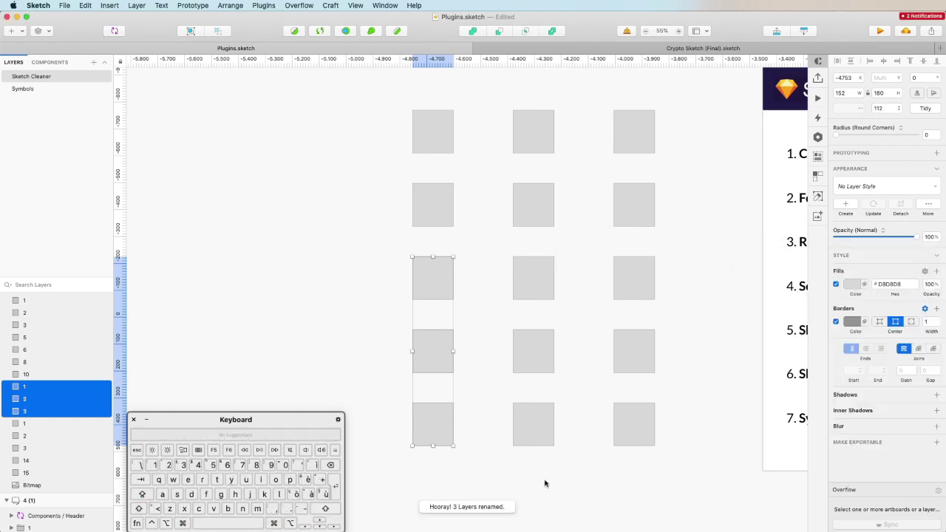
Check the layer order of the first column's lower three rectangles by selecting each in turn, and clear the selection.
{"action": "left_click", "coordinate": [375, 277]}
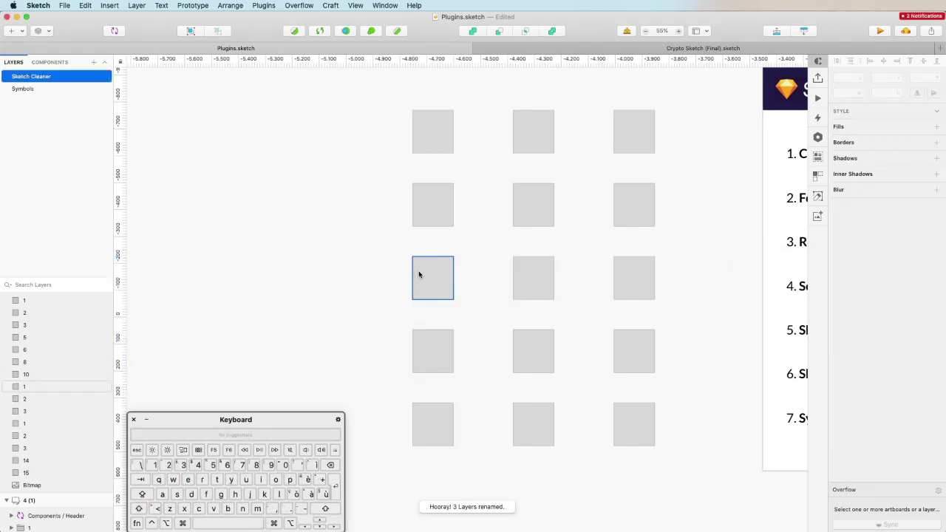
{"action": "left_click", "coordinate": [418, 274]}
{"action": "left_click", "coordinate": [428, 340]}
{"action": "left_click", "coordinate": [423, 421]}
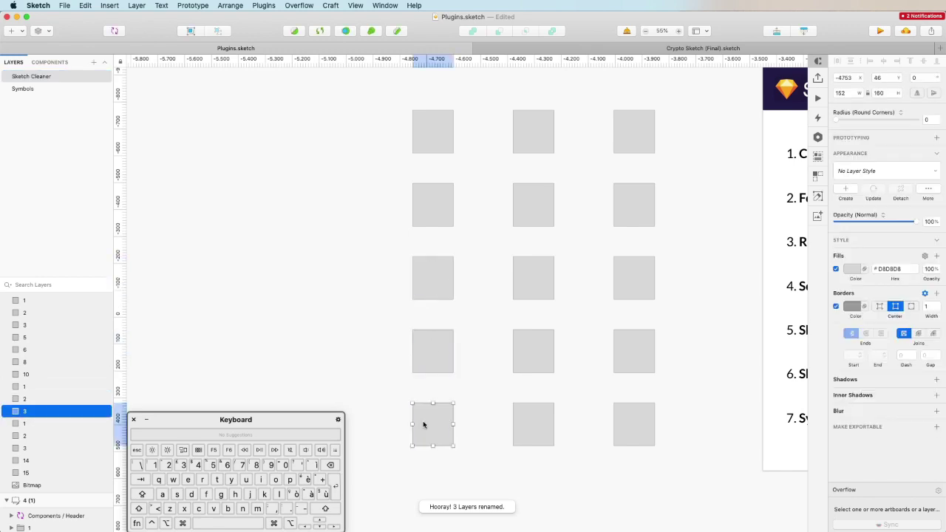
{"action": "left_click", "coordinate": [382, 257]}
Examine the Sketch Plugins list beside the rectangle grid, including the Sketch Cleaner and Symbol Organizer entries.
{"action": "scroll", "coordinate": [383, 258], "scroll_direction": "down", "scroll_amount": 5}
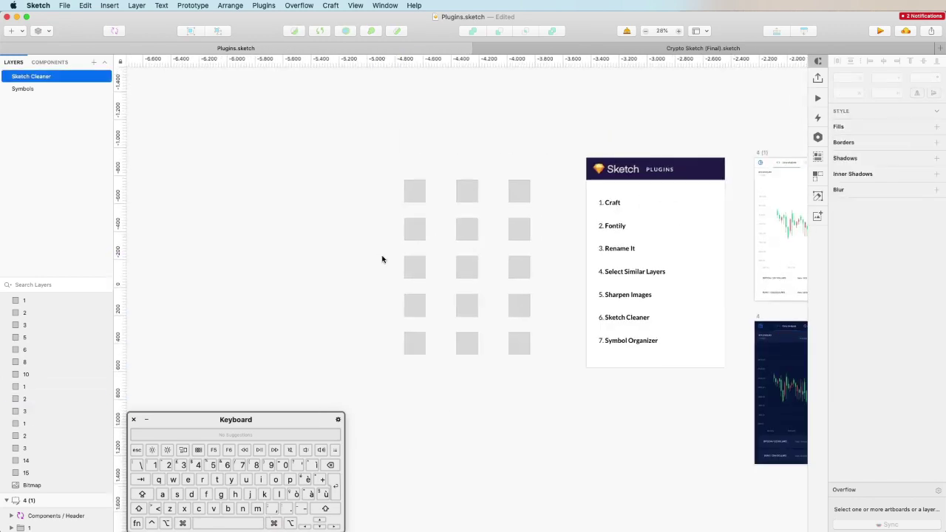
{"action": "scroll", "coordinate": [382, 258], "scroll_direction": "right", "scroll_amount": 3}
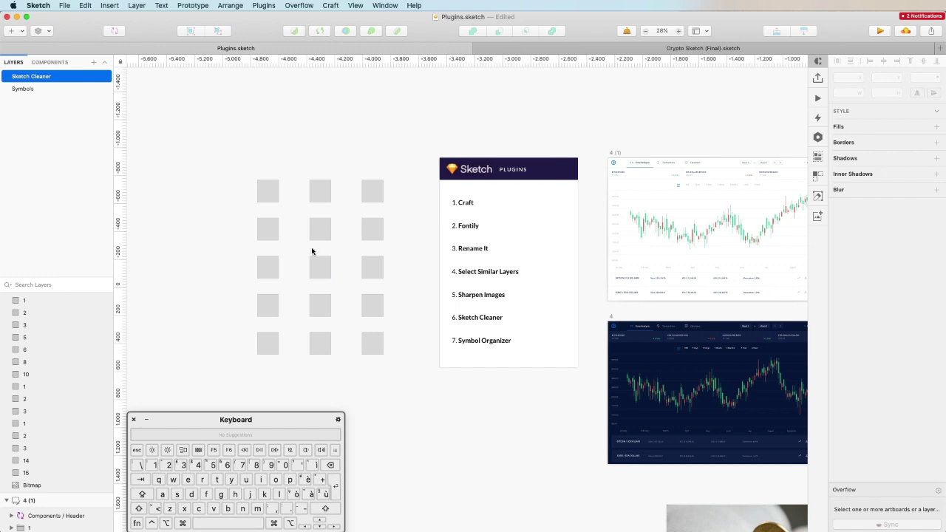
{"action": "scroll", "coordinate": [315, 249], "scroll_direction": "down", "scroll_amount": 1}
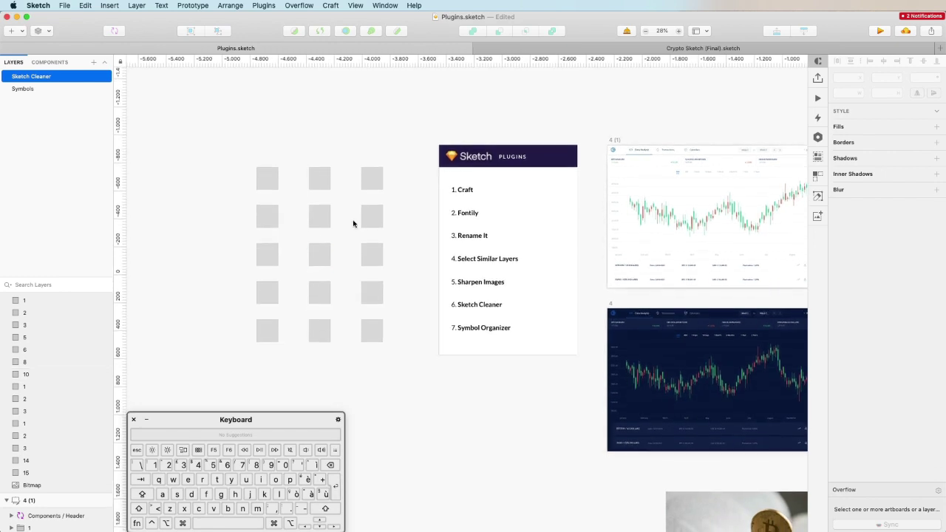
{"action": "scroll", "coordinate": [353, 228], "scroll_direction": "up", "scroll_amount": 1}
{"action": "scroll", "coordinate": [353, 196], "scroll_direction": "right", "scroll_amount": 8}
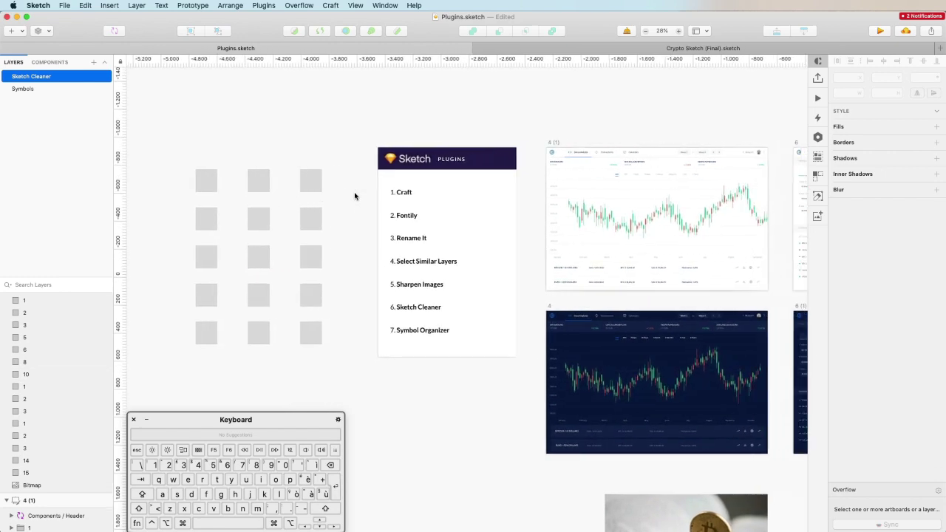
{"action": "scroll", "coordinate": [353, 196], "scroll_direction": "down", "scroll_amount": 1}
{"action": "scroll", "coordinate": [355, 195], "scroll_direction": "right", "scroll_amount": 4}
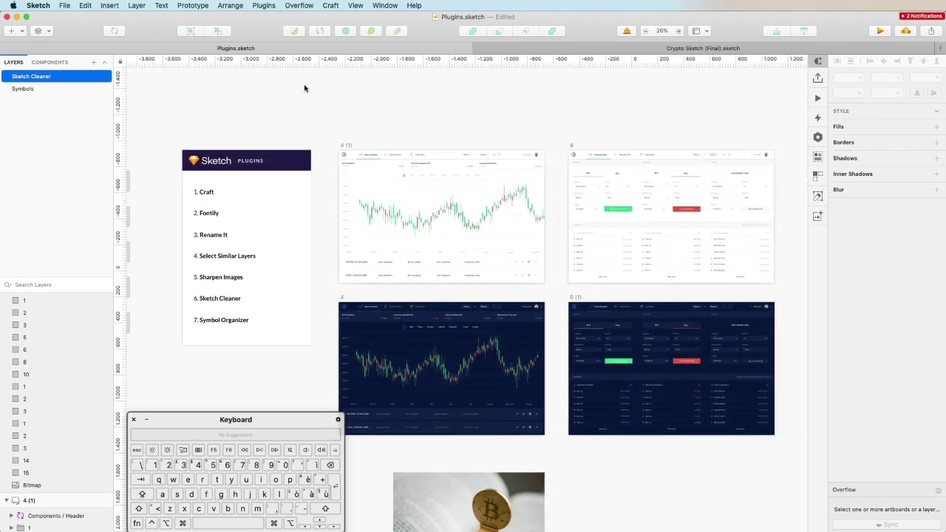
{"action": "scroll", "coordinate": [304, 88], "scroll_direction": "left", "scroll_amount": 1}
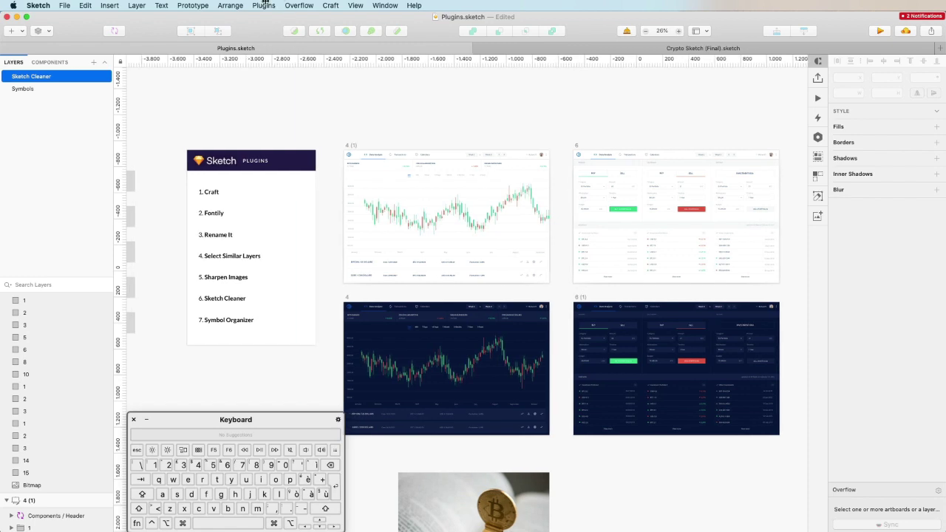
{"action": "scroll", "coordinate": [310, 92], "scroll_direction": "left", "scroll_amount": 7}
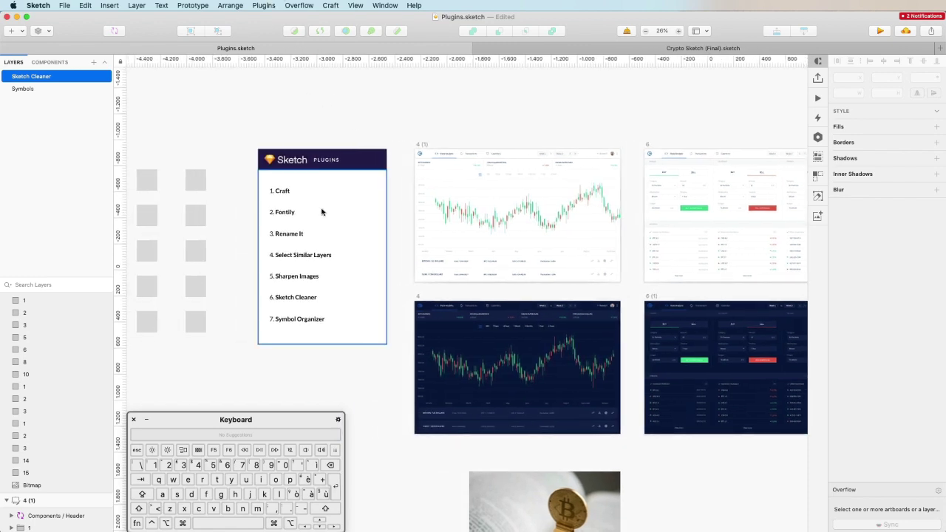
{"action": "scroll", "coordinate": [262, 287], "scroll_direction": "up", "scroll_amount": 5}
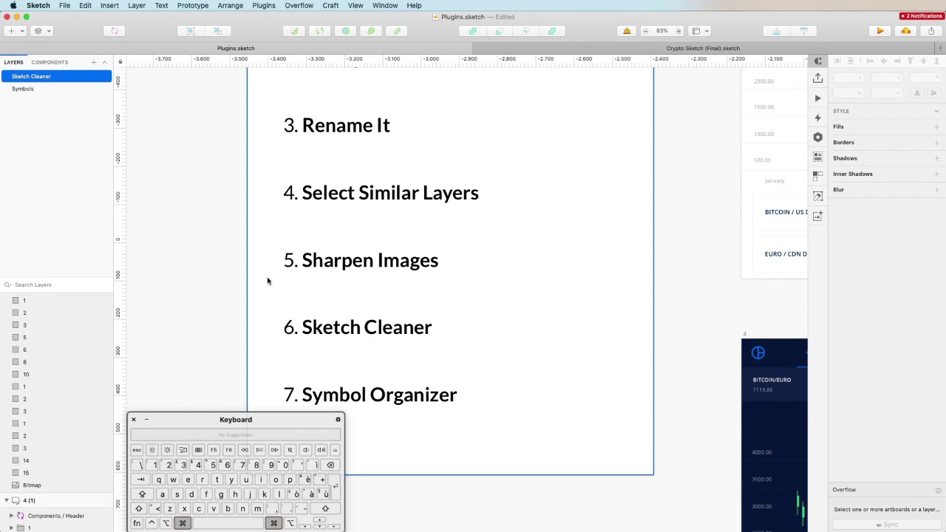
{"action": "scroll", "coordinate": [266, 279], "scroll_direction": "down", "scroll_amount": 4}
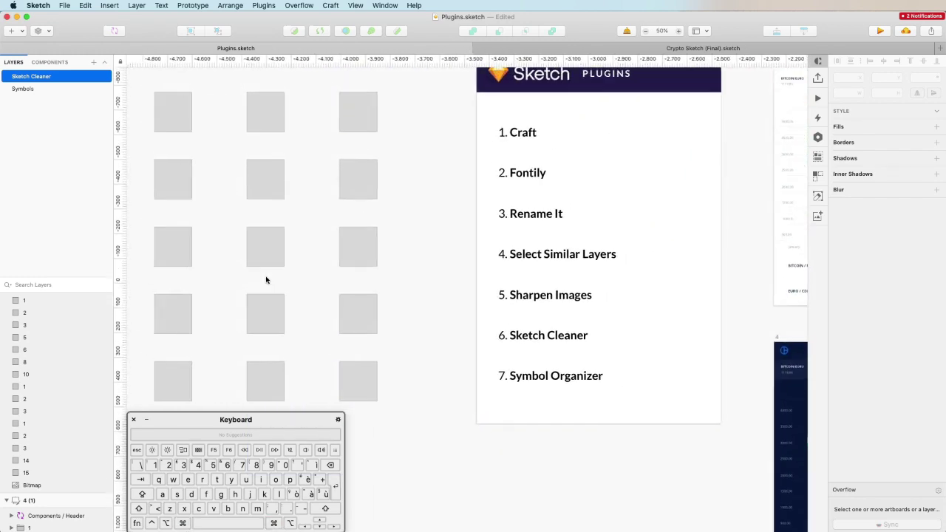
{"action": "scroll", "coordinate": [266, 280], "scroll_direction": "down", "scroll_amount": 3}
{"action": "scroll", "coordinate": [266, 280], "scroll_direction": "up", "scroll_amount": 2}
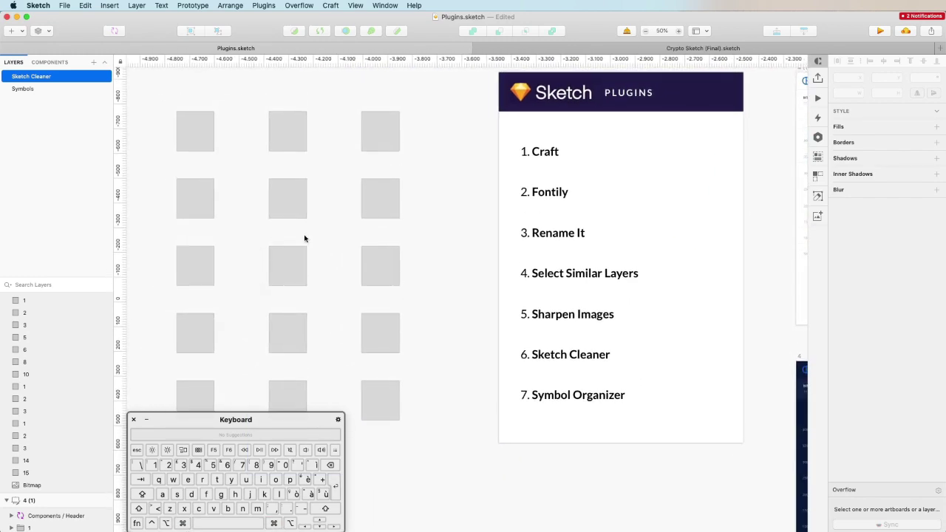
{"action": "scroll", "coordinate": [319, 243], "scroll_direction": "right", "scroll_amount": 5}
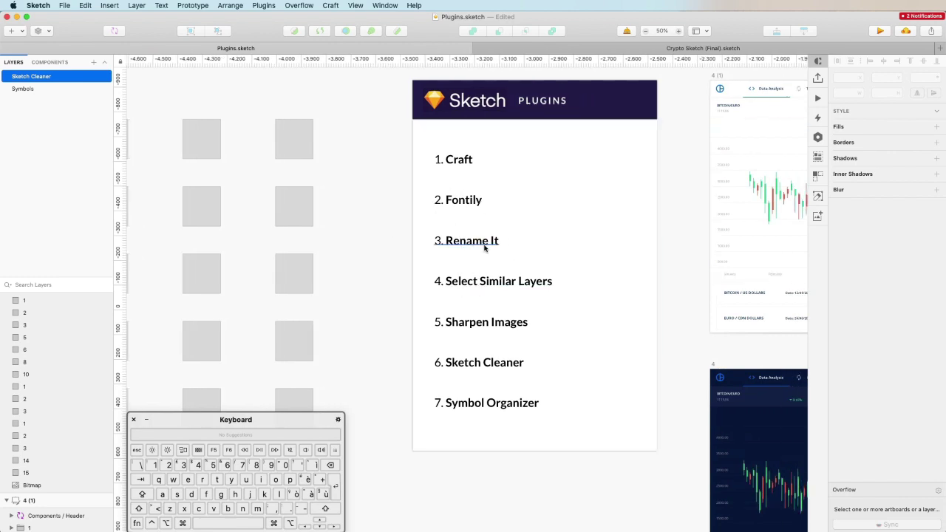
{"action": "scroll", "coordinate": [458, 246], "scroll_direction": "up", "scroll_amount": 2}
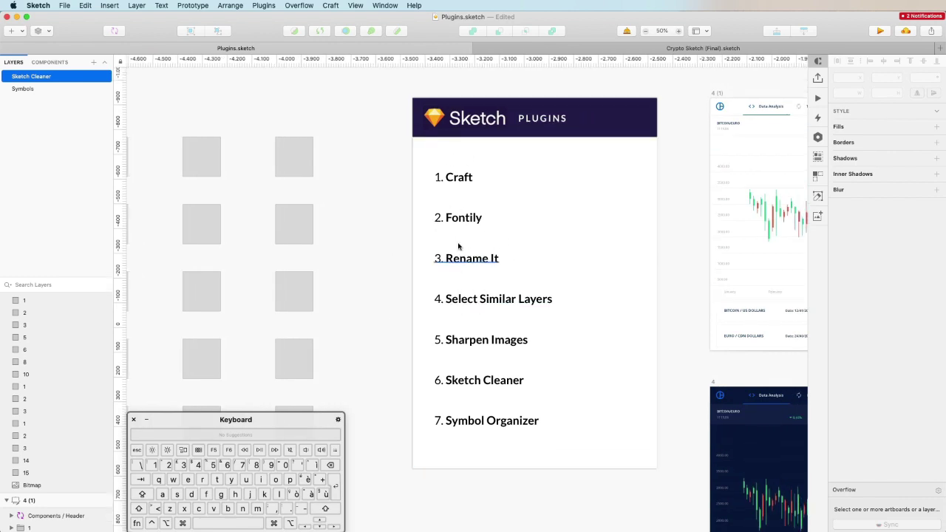
{"action": "scroll", "coordinate": [458, 247], "scroll_direction": "left", "scroll_amount": 2}
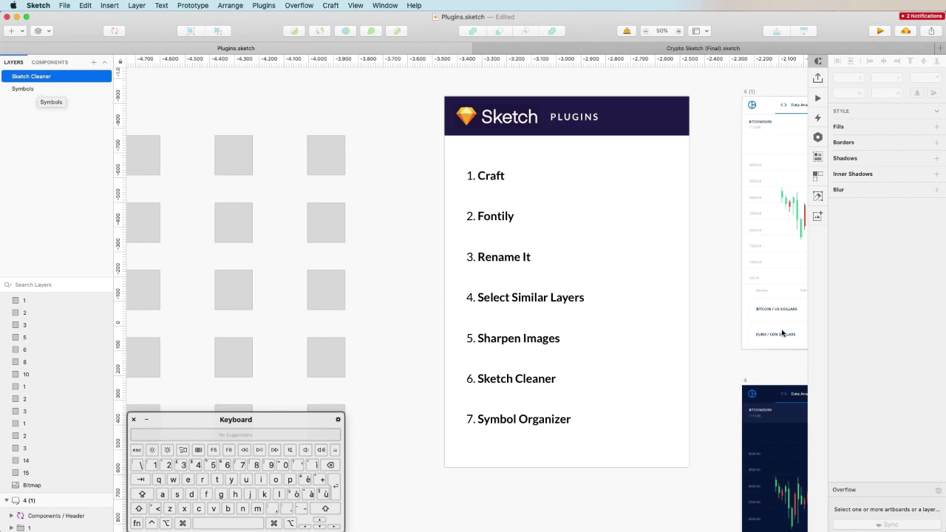
View the Symbols page and clear its selection, and return to the Symbol Organizer entry on the Sketch Cleaner page.
{"action": "left_click", "coordinate": [52, 89]}
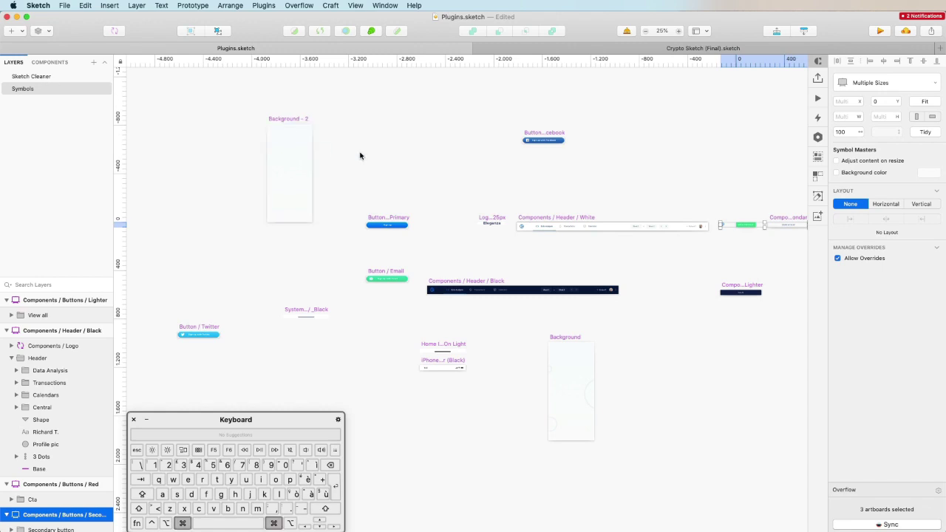
{"action": "scroll", "coordinate": [360, 156], "scroll_direction": "down", "scroll_amount": 1}
{"action": "scroll", "coordinate": [360, 156], "scroll_direction": "right", "scroll_amount": 1}
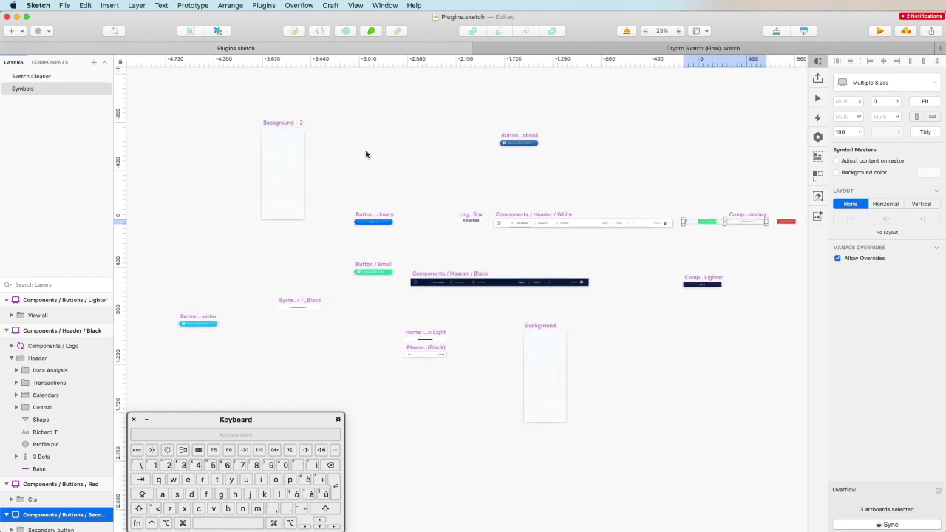
{"action": "left_click", "coordinate": [367, 153]}
{"action": "left_click", "coordinate": [23, 76]}
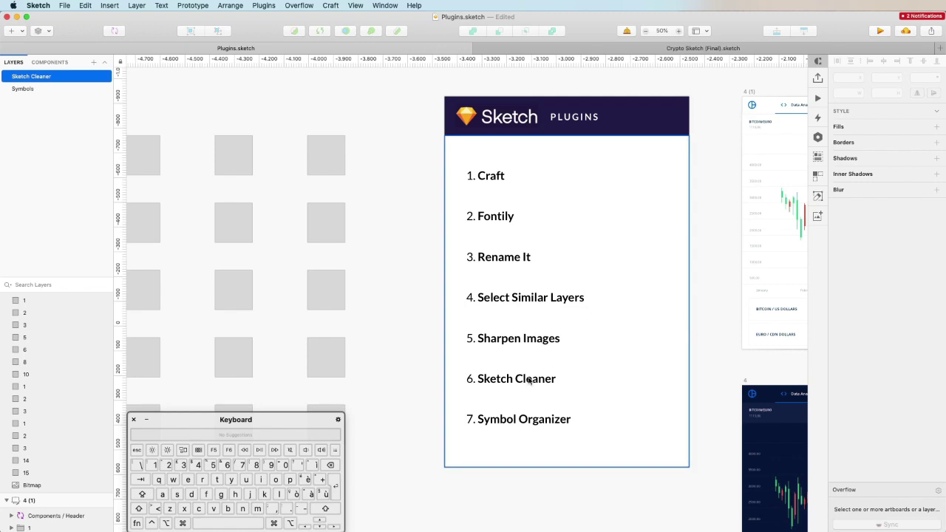
{"action": "scroll", "coordinate": [528, 420], "scroll_direction": "up", "scroll_amount": 2}
{"action": "scroll", "coordinate": [527, 419], "scroll_direction": "up", "scroll_amount": 2}
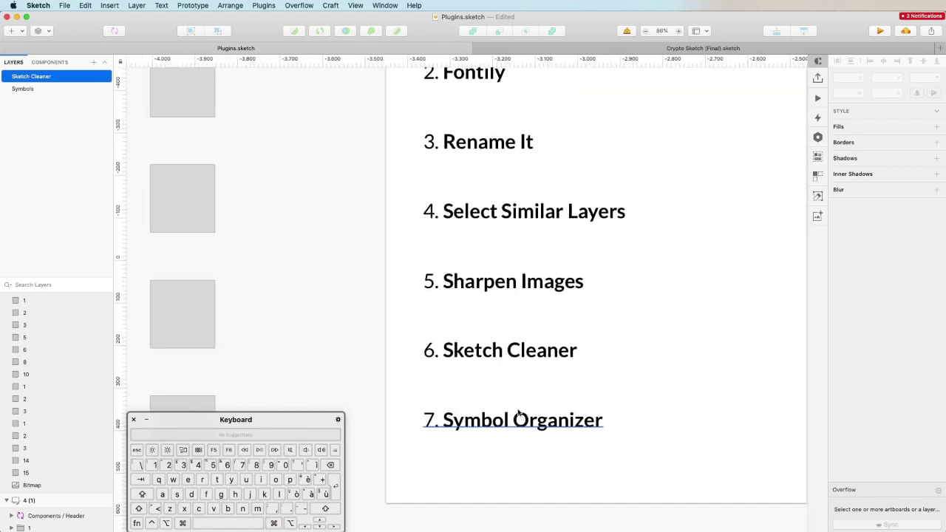
Switch to the Symbols page and examine how its button, header, logo and background symbols are laid out.
{"action": "key", "text": "Page_Down"}
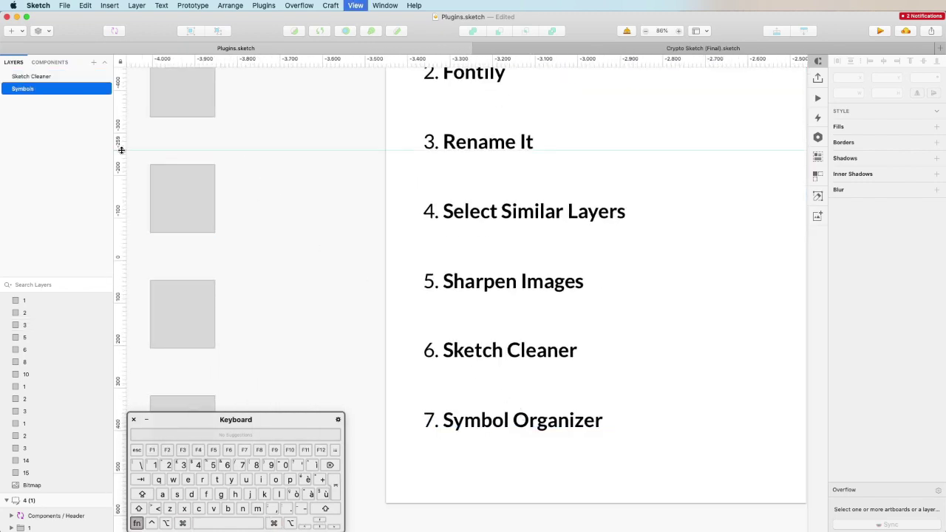
{"action": "scroll", "coordinate": [375, 158], "scroll_direction": "up", "scroll_amount": 1}
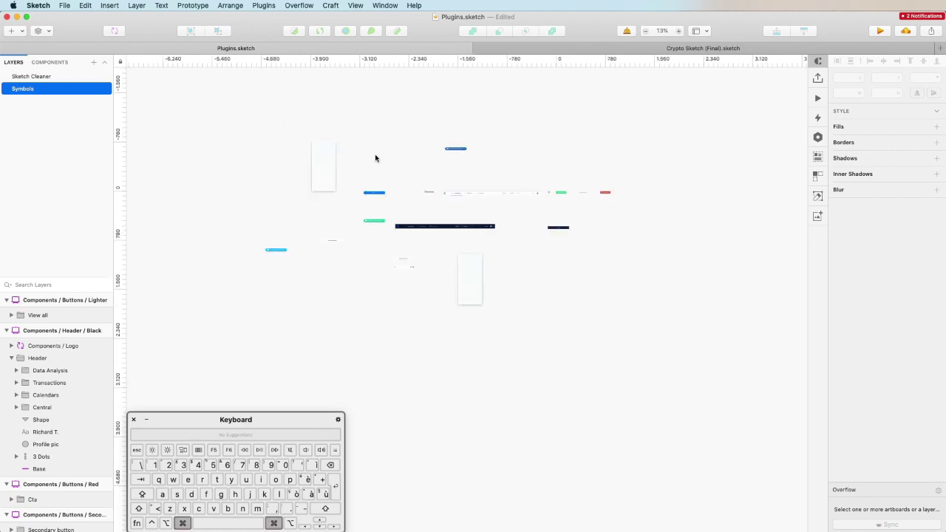
{"action": "scroll", "coordinate": [377, 160], "scroll_direction": "down", "scroll_amount": 2}
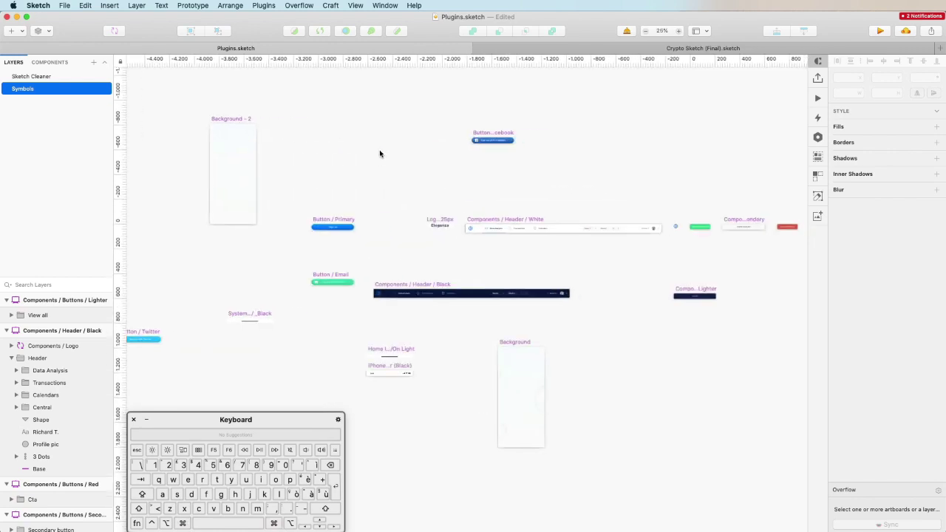
{"action": "scroll", "coordinate": [380, 154], "scroll_direction": "left", "scroll_amount": 1}
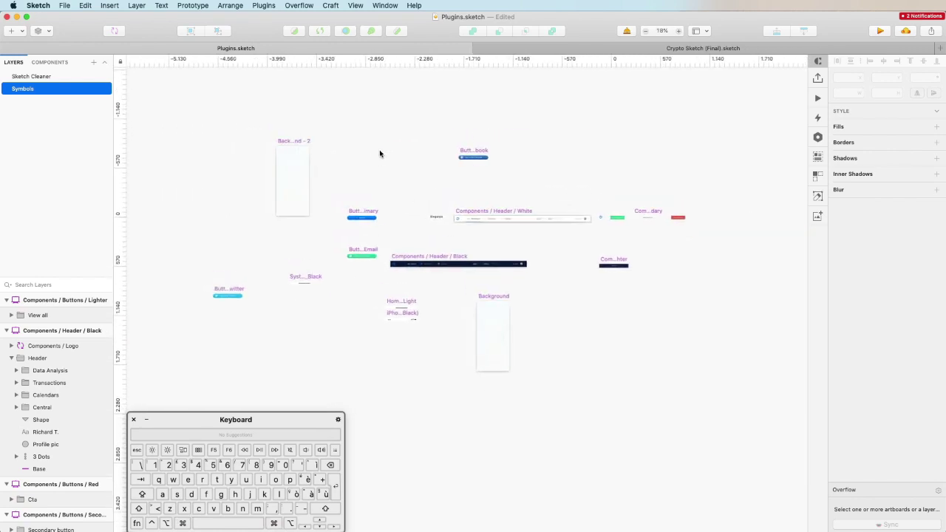
{"action": "scroll", "coordinate": [380, 154], "scroll_direction": "up", "scroll_amount": 2}
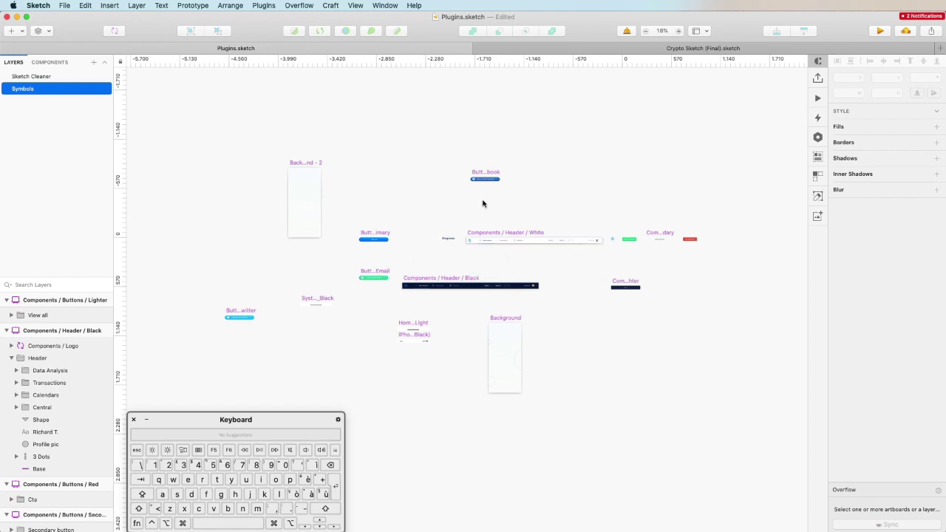
{"action": "scroll", "coordinate": [439, 239], "scroll_direction": "up", "scroll_amount": 1}
{"action": "scroll", "coordinate": [436, 238], "scroll_direction": "up", "scroll_amount": 1}
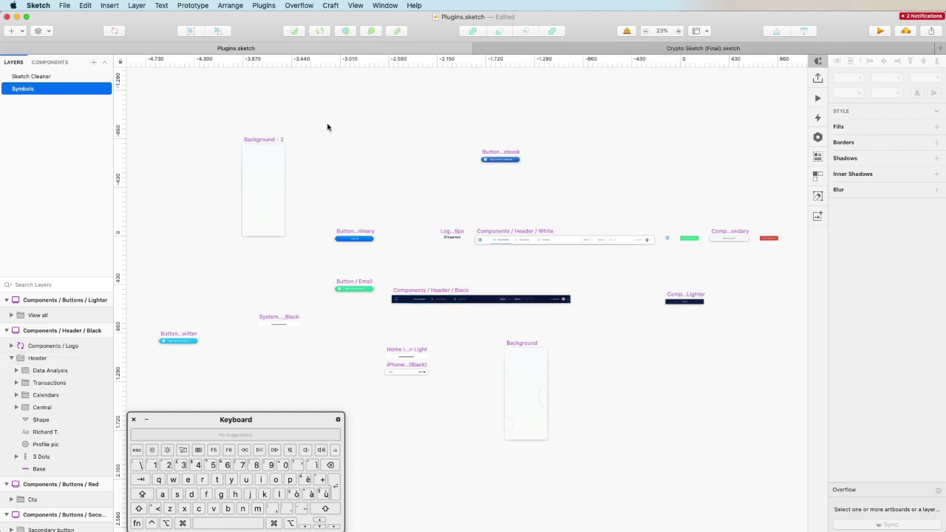
Organize the Symbols page with Symbol Organizer, grouping by the 2nd match in a Vertical layout direction with group titles displayed.
{"action": "left_click", "coordinate": [255, 6]}
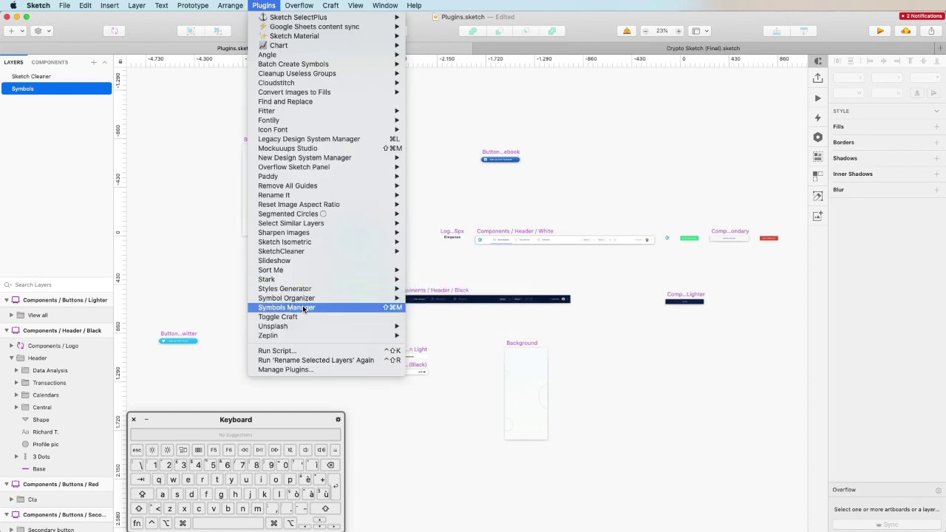
{"action": "mouse_move", "coordinate": [307, 298]}
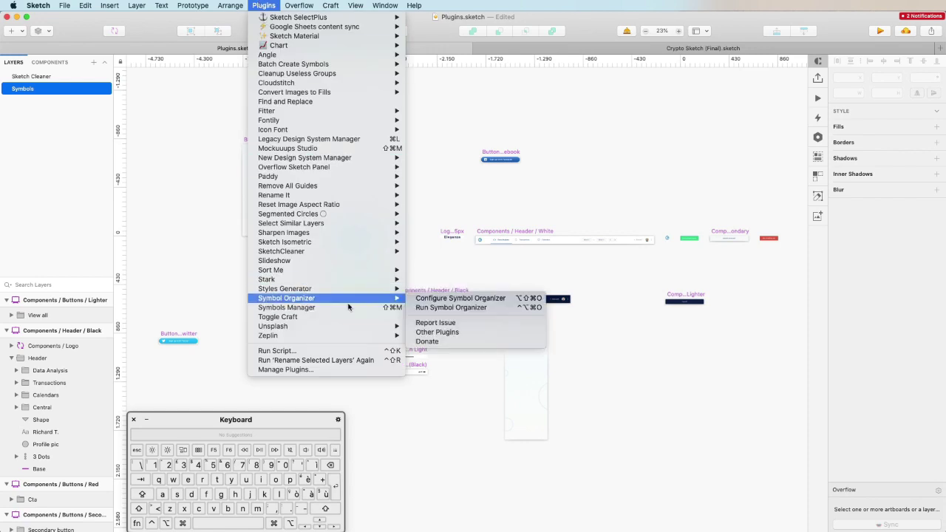
{"action": "left_click", "coordinate": [456, 298]}
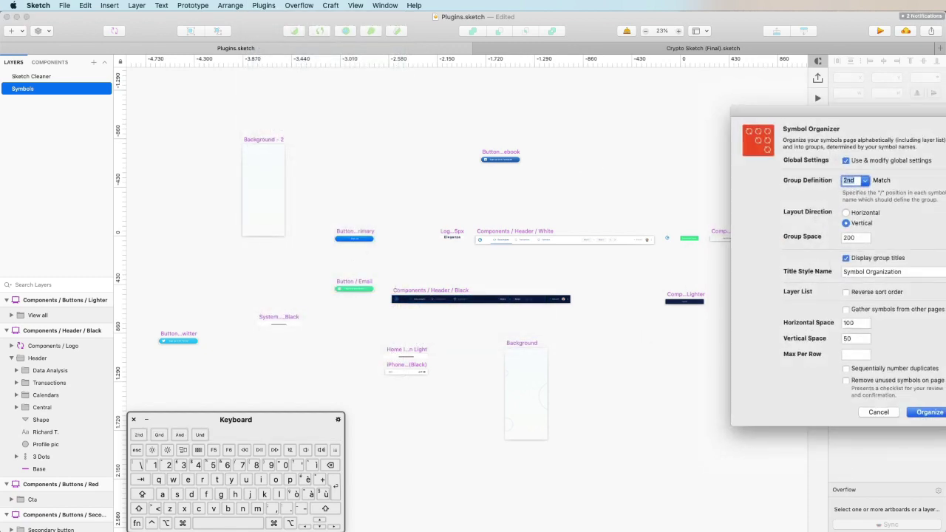
{"action": "left_click_drag", "start_coordinate": [928, 110], "coordinate": [736, 89]}
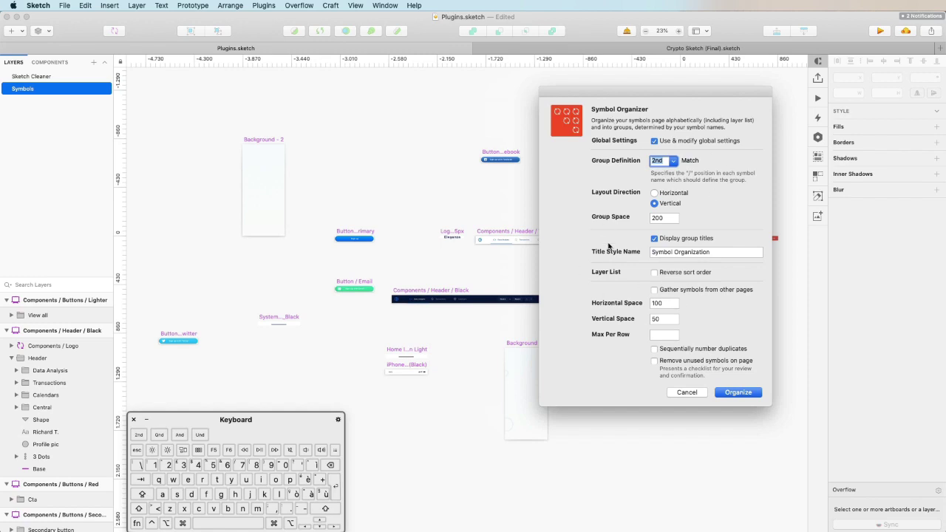
{"action": "left_click", "coordinate": [655, 193]}
{"action": "left_click", "coordinate": [655, 203]}
{"action": "left_click", "coordinate": [661, 303]}
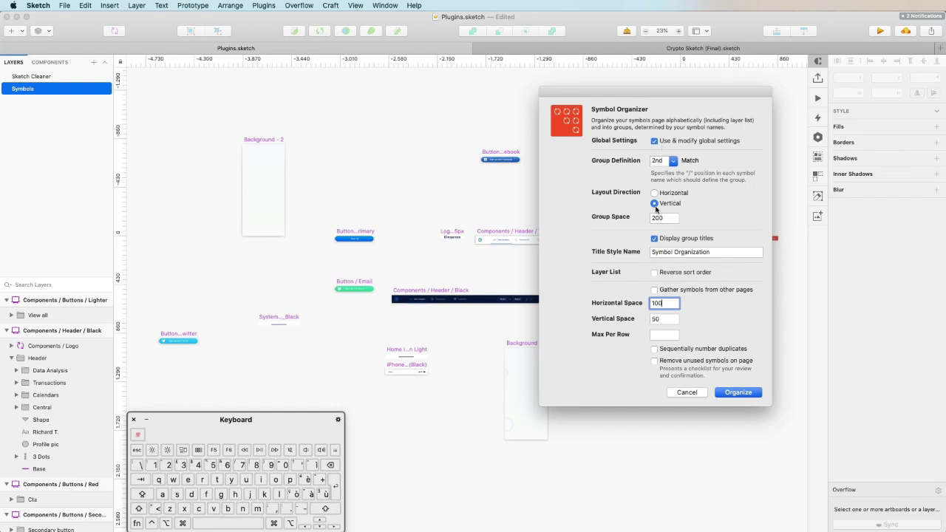
{"action": "left_click", "coordinate": [742, 394]}
Examine the overall vertical arrangement of the symbol groups, moving the on-screen keyboard out of the way.
{"action": "scroll", "coordinate": [593, 229], "scroll_direction": "down", "scroll_amount": 5}
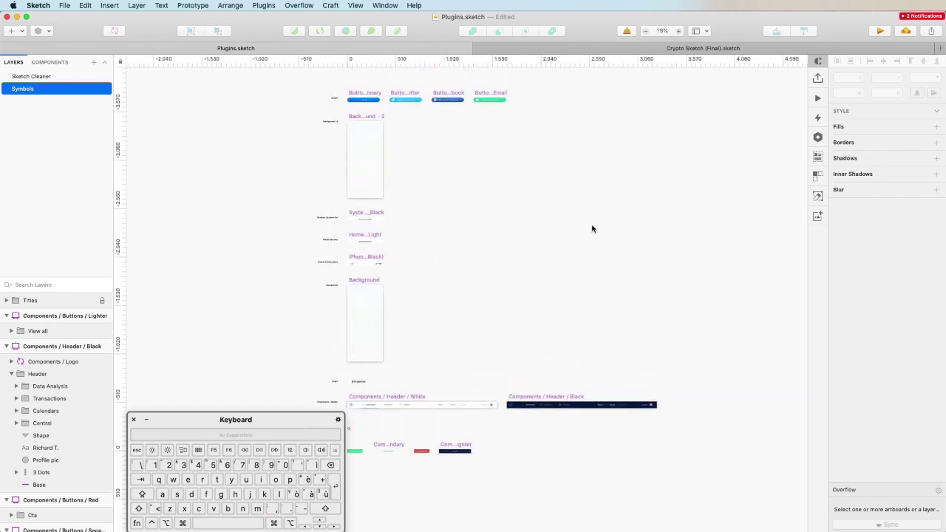
{"action": "scroll", "coordinate": [509, 255], "scroll_direction": "left", "scroll_amount": 3}
{"action": "scroll", "coordinate": [509, 255], "scroll_direction": "up", "scroll_amount": 1}
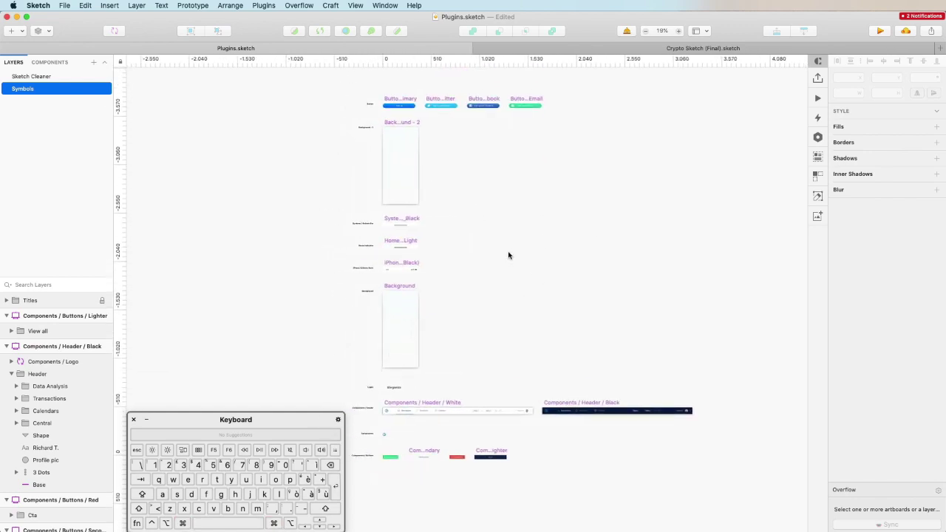
{"action": "key", "text": "super"}
{"action": "scroll", "coordinate": [509, 255], "scroll_direction": "left", "scroll_amount": 3}
{"action": "scroll", "coordinate": [509, 255], "scroll_direction": "up", "scroll_amount": 1}
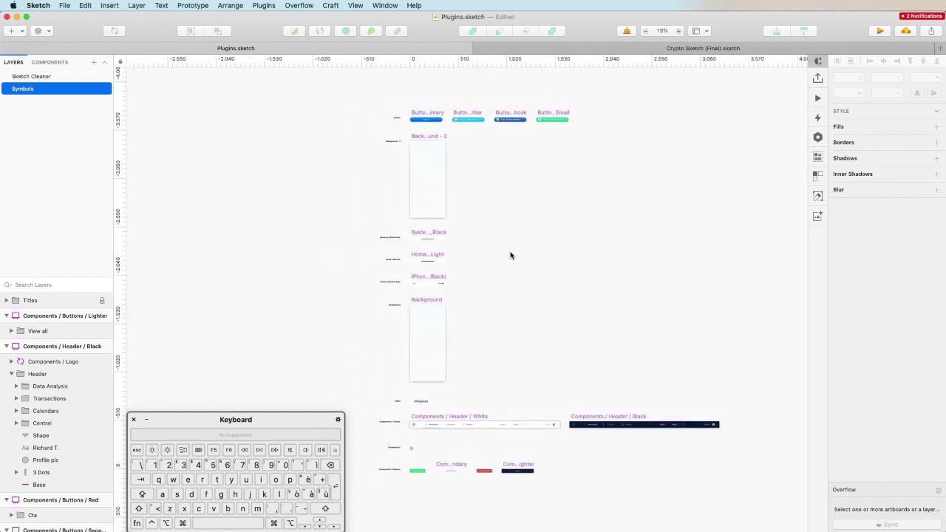
{"action": "left_click_drag", "start_coordinate": [271, 416], "coordinate": [165, 419]}
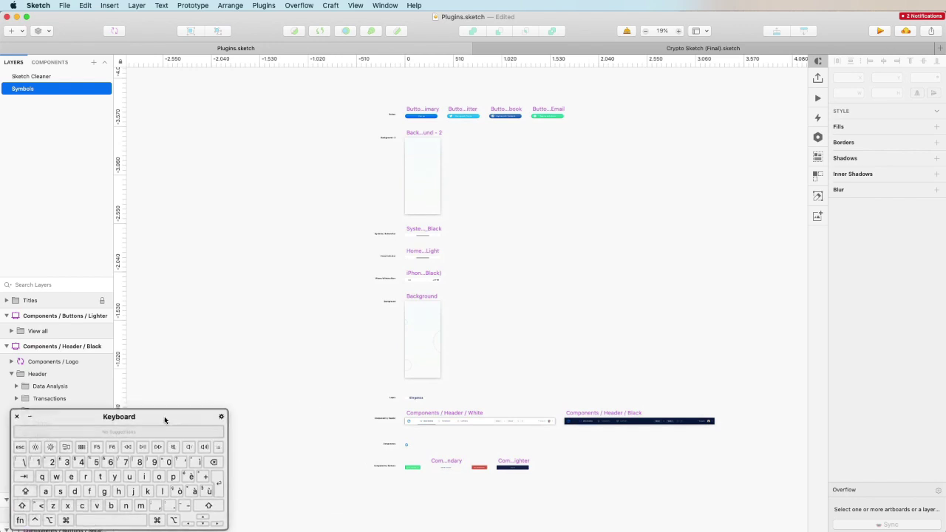
Examine the Button and Background - 2 group titles and their symbols up close.
{"action": "scroll", "coordinate": [442, 204], "scroll_direction": "up", "scroll_amount": 3}
{"action": "scroll", "coordinate": [441, 204], "scroll_direction": "up", "scroll_amount": 10, "text": "super"}
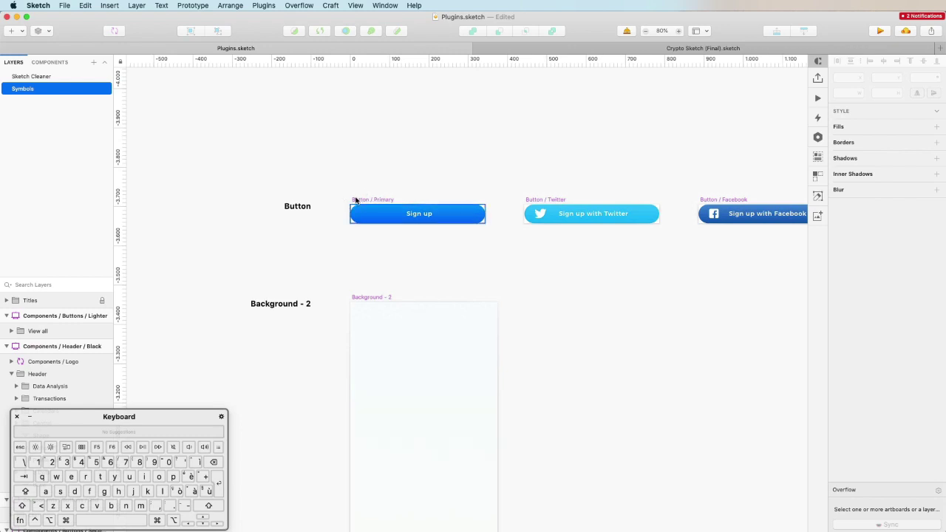
{"action": "scroll", "coordinate": [355, 199], "scroll_direction": "down", "scroll_amount": 2}
{"action": "scroll", "coordinate": [355, 199], "scroll_direction": "left", "scroll_amount": 3}
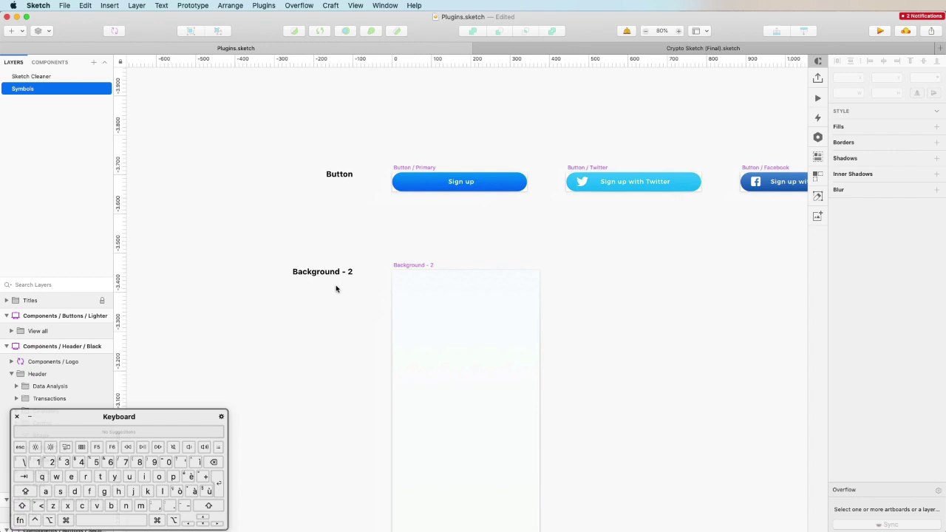
{"action": "scroll", "coordinate": [338, 281], "scroll_direction": "down", "scroll_amount": 3}
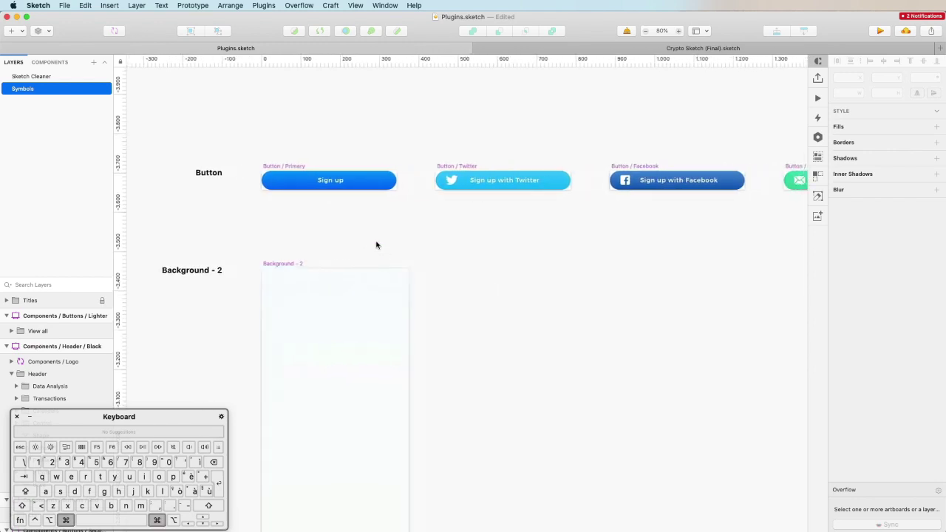
Examine the remaining vertically stacked groups, from the bar and indicator symbols to the headers and component buttons.
{"action": "scroll", "coordinate": [376, 245], "scroll_direction": "down", "scroll_amount": 5}
{"action": "scroll", "coordinate": [376, 244], "scroll_direction": "down", "scroll_amount": 4}
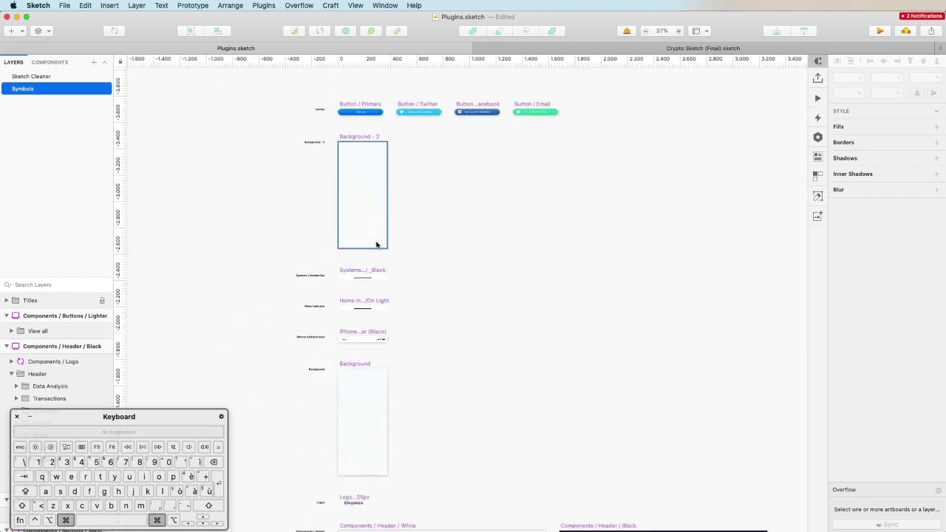
{"action": "scroll", "coordinate": [377, 245], "scroll_direction": "down", "scroll_amount": 5}
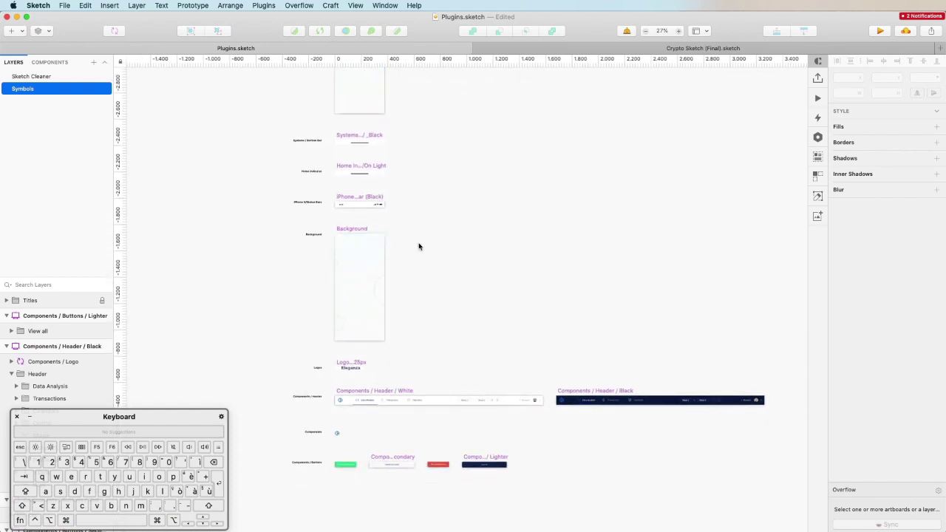
{"action": "scroll", "coordinate": [445, 248], "scroll_direction": "up", "scroll_amount": 1}
{"action": "scroll", "coordinate": [427, 292], "scroll_direction": "up", "scroll_amount": 5}
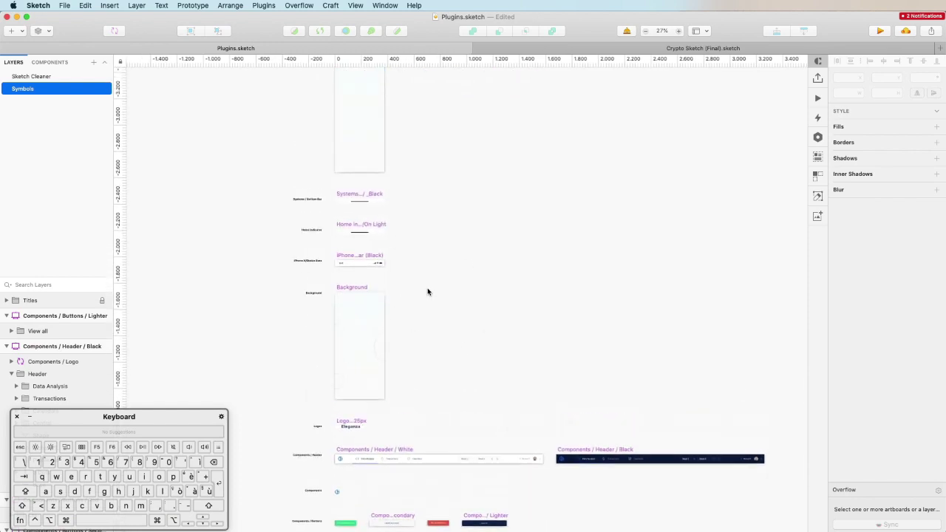
{"action": "scroll", "coordinate": [428, 292], "scroll_direction": "down", "scroll_amount": 5}
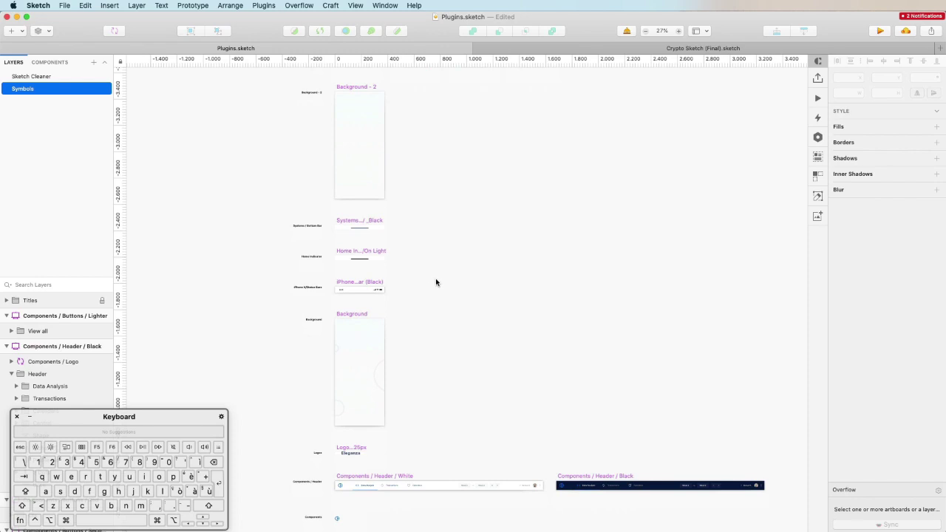
{"action": "scroll", "coordinate": [436, 278], "scroll_direction": "up", "scroll_amount": 2}
{"action": "scroll", "coordinate": [435, 279], "scroll_direction": "down", "scroll_amount": 2}
{"action": "scroll", "coordinate": [441, 281], "scroll_direction": "down", "scroll_amount": 3}
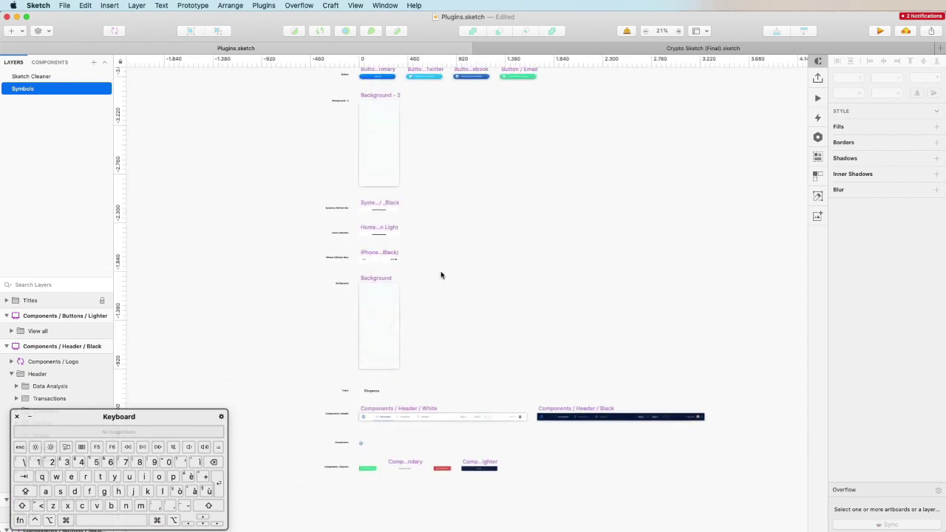
Undo the vertical arrangement and reorganize the Symbols page with Symbol Organizer's layout direction set to Horizontal.
{"action": "key", "text": "super+z"}
{"action": "scroll", "coordinate": [433, 253], "scroll_direction": "up", "scroll_amount": 9}
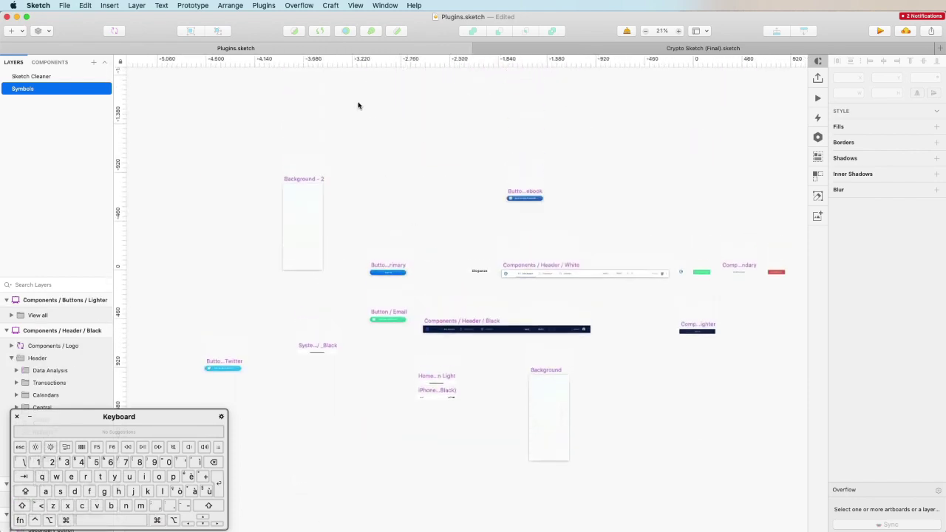
{"action": "left_click", "coordinate": [271, 5]}
{"action": "mouse_move", "coordinate": [310, 298]}
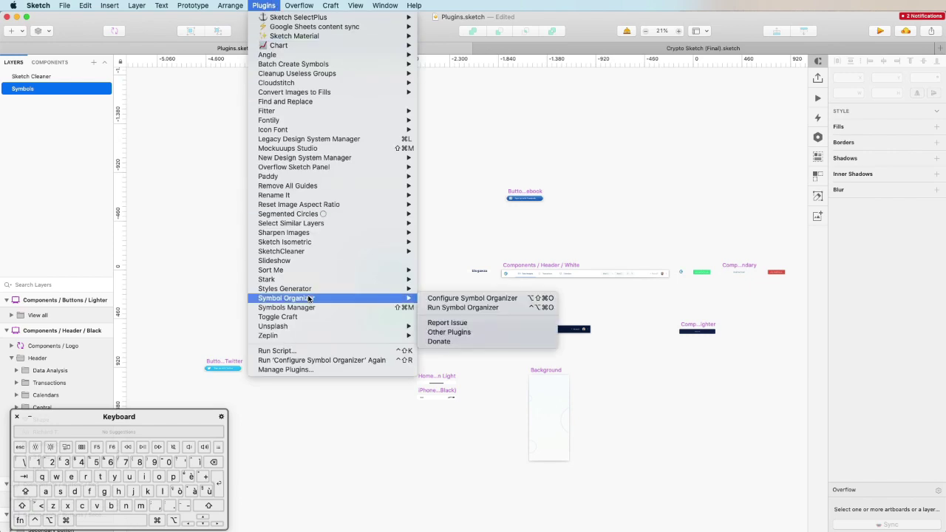
{"action": "left_click", "coordinate": [438, 299]}
{"action": "left_click", "coordinate": [847, 213]}
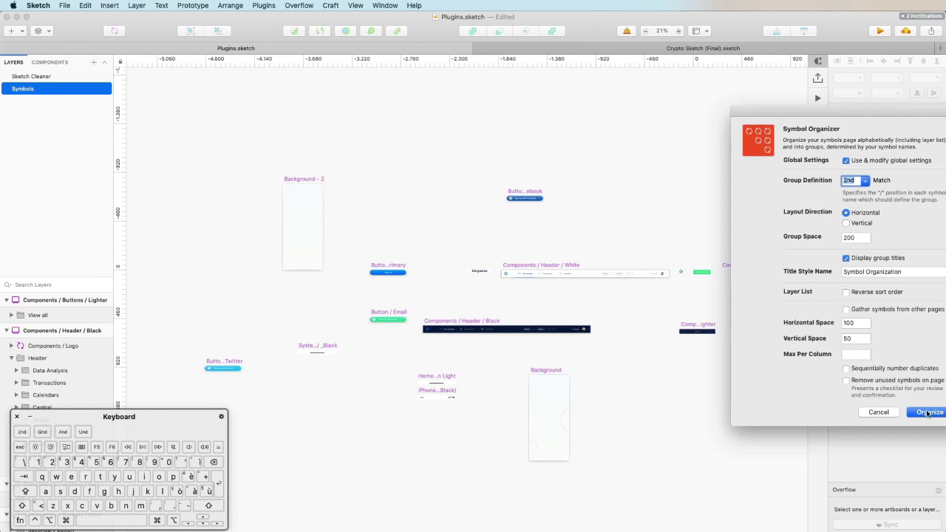
{"action": "left_click_drag", "start_coordinate": [891, 115], "coordinate": [766, 115]}
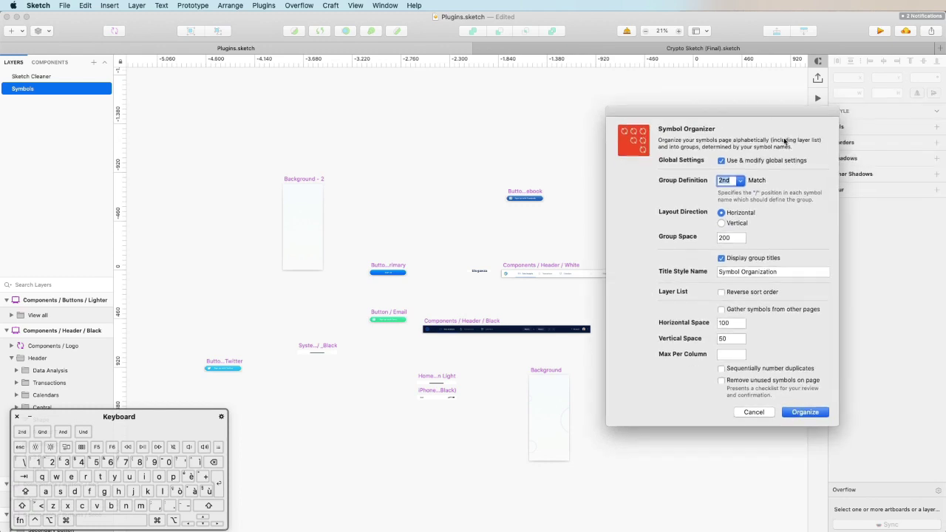
{"action": "left_click", "coordinate": [810, 411]}
Examine the horizontally arranged symbol groups from the Button column across to the Components / Buttons column.
{"action": "scroll", "coordinate": [606, 273], "scroll_direction": "down", "scroll_amount": 3}
{"action": "scroll", "coordinate": [551, 261], "scroll_direction": "up", "scroll_amount": 3}
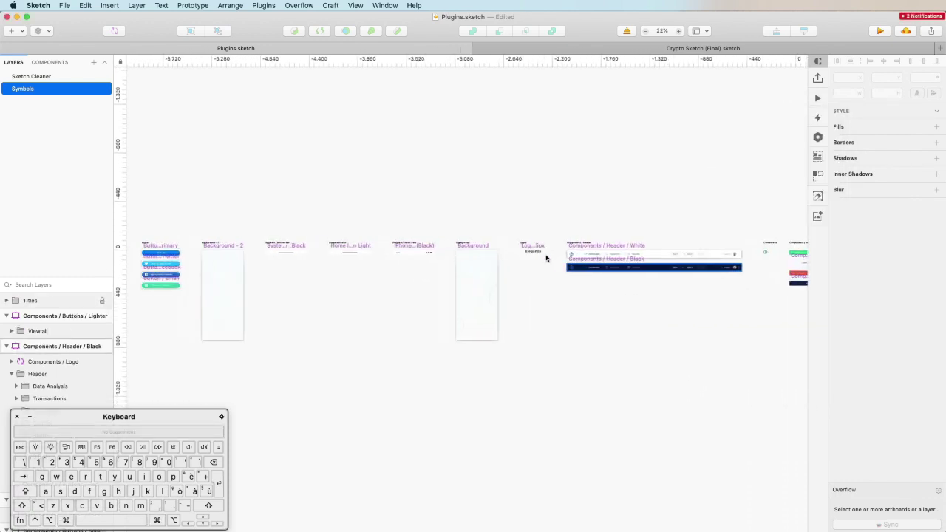
{"action": "scroll", "coordinate": [546, 258], "scroll_direction": "left", "scroll_amount": 5}
{"action": "scroll", "coordinate": [420, 254], "scroll_direction": "up", "scroll_amount": 2}
{"action": "scroll", "coordinate": [421, 253], "scroll_direction": "right", "scroll_amount": 10}
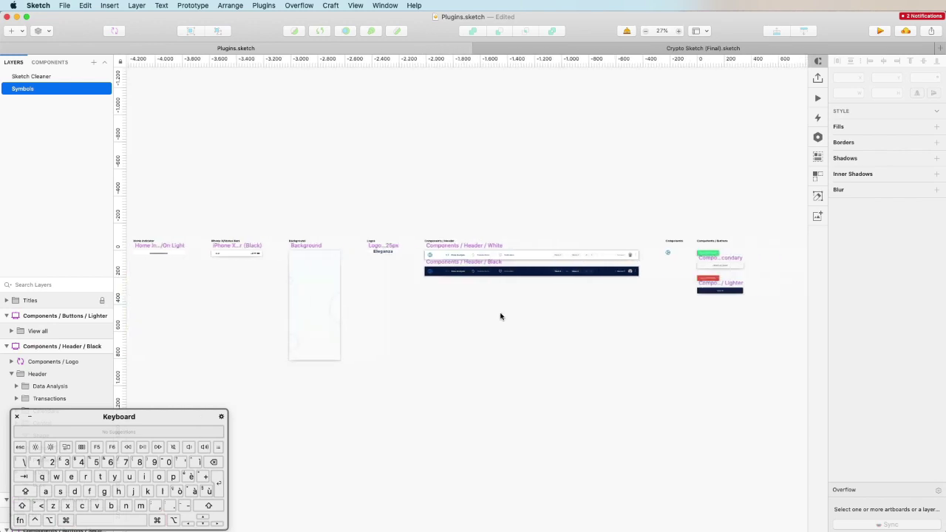
{"action": "scroll", "coordinate": [500, 316], "scroll_direction": "down", "scroll_amount": 3}
Return to the Sketch Cleaner page and review the Sketch Plugins list from Craft to Symbol Organizer.
{"action": "left_click", "coordinate": [20, 77]}
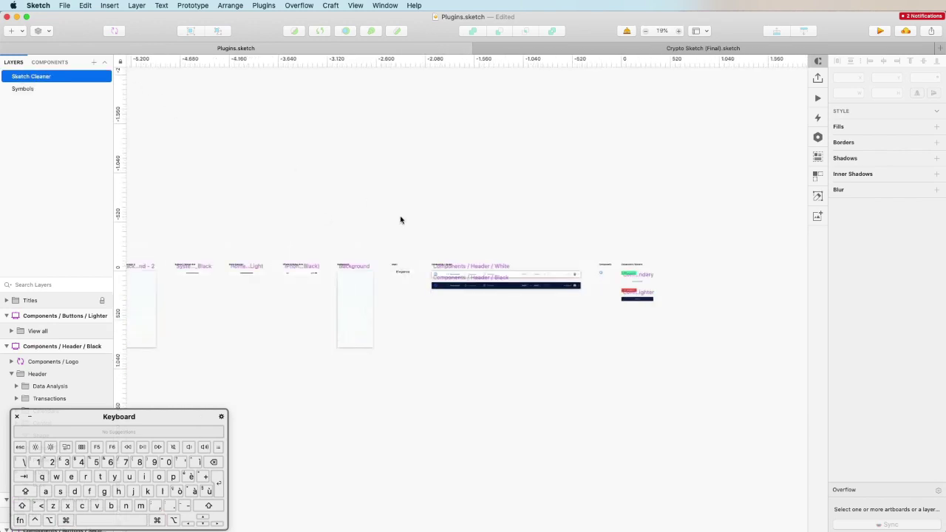
{"action": "scroll", "coordinate": [479, 263], "scroll_direction": "left", "scroll_amount": 3}
{"action": "scroll", "coordinate": [479, 262], "scroll_direction": "down", "scroll_amount": 3}
{"action": "scroll", "coordinate": [479, 262], "scroll_direction": "right", "scroll_amount": 1}
{"action": "scroll", "coordinate": [479, 263], "scroll_direction": "down", "scroll_amount": 3}
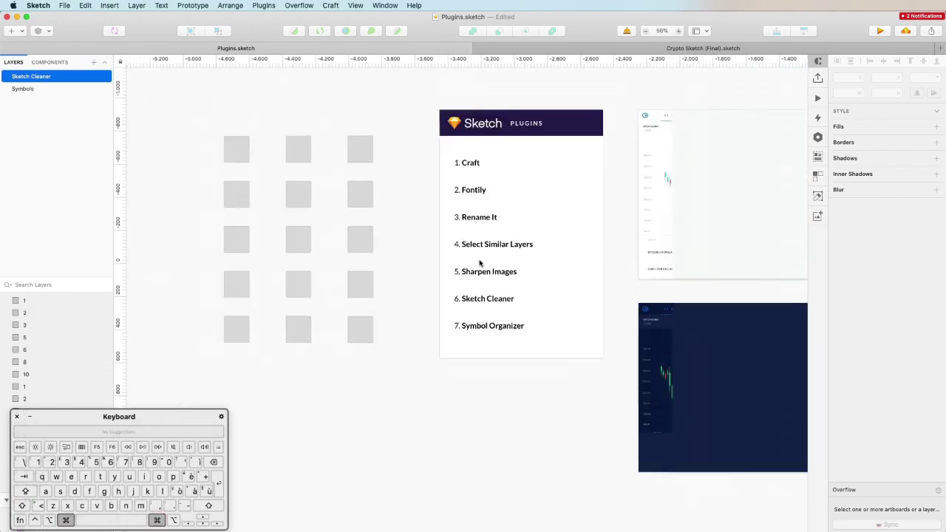
{"action": "scroll", "coordinate": [437, 209], "scroll_direction": "right", "scroll_amount": 2}
{"action": "scroll", "coordinate": [435, 209], "scroll_direction": "up", "scroll_amount": 1}
{"action": "scroll", "coordinate": [435, 210], "scroll_direction": "up", "scroll_amount": 3}
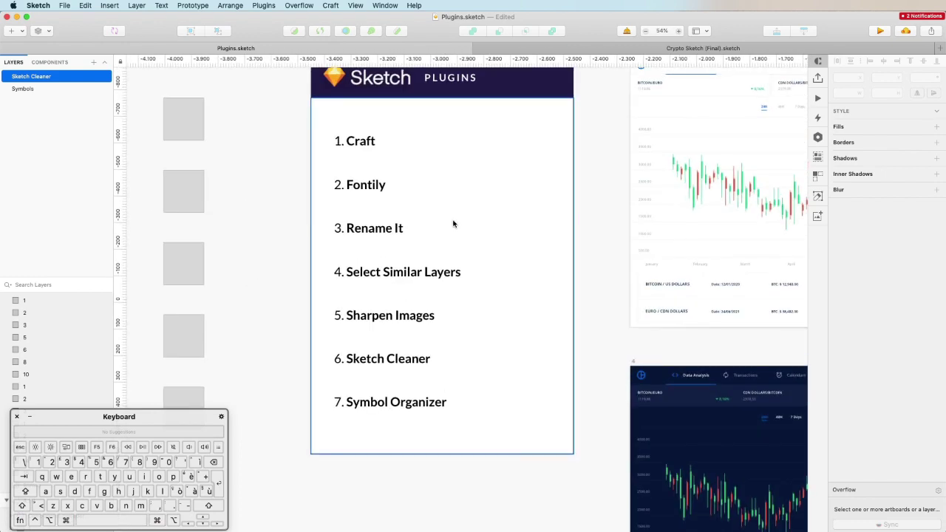
{"action": "scroll", "coordinate": [480, 244], "scroll_direction": "left", "scroll_amount": 3}
{"action": "scroll", "coordinate": [481, 244], "scroll_direction": "down", "scroll_amount": 1}
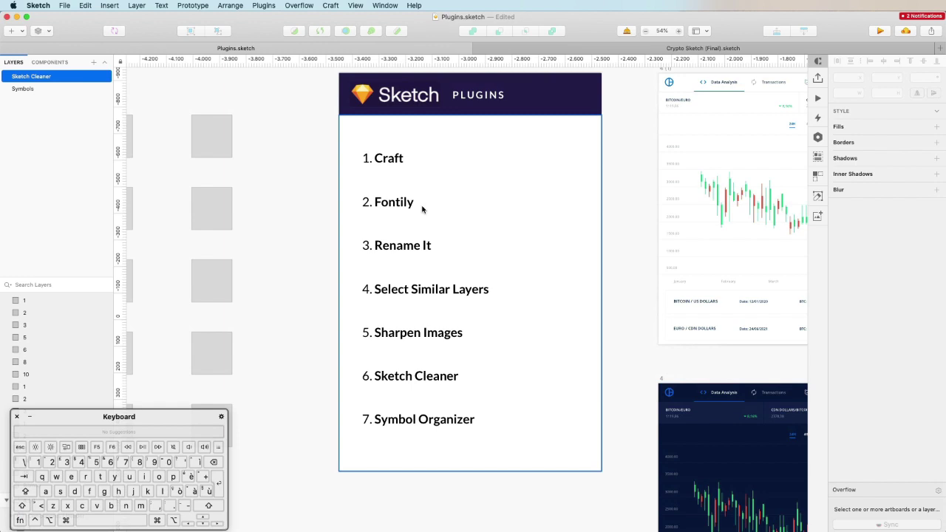
{"action": "scroll", "coordinate": [612, 241], "scroll_direction": "up", "scroll_amount": 3}
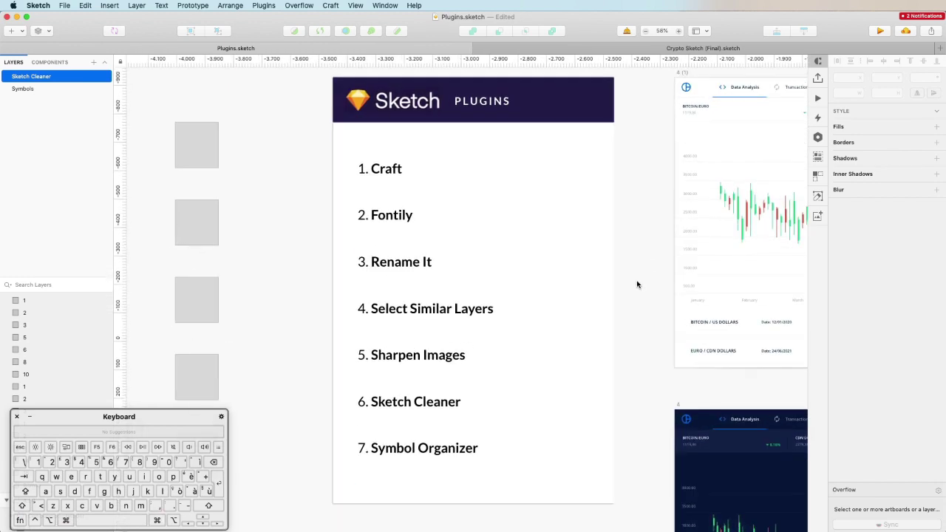
{"action": "scroll", "coordinate": [545, 252], "scroll_direction": "left", "scroll_amount": 1}
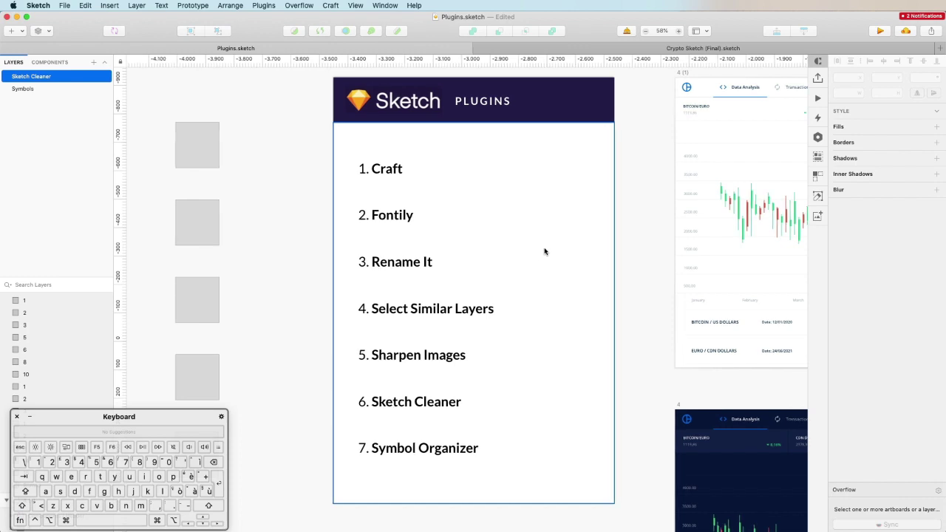